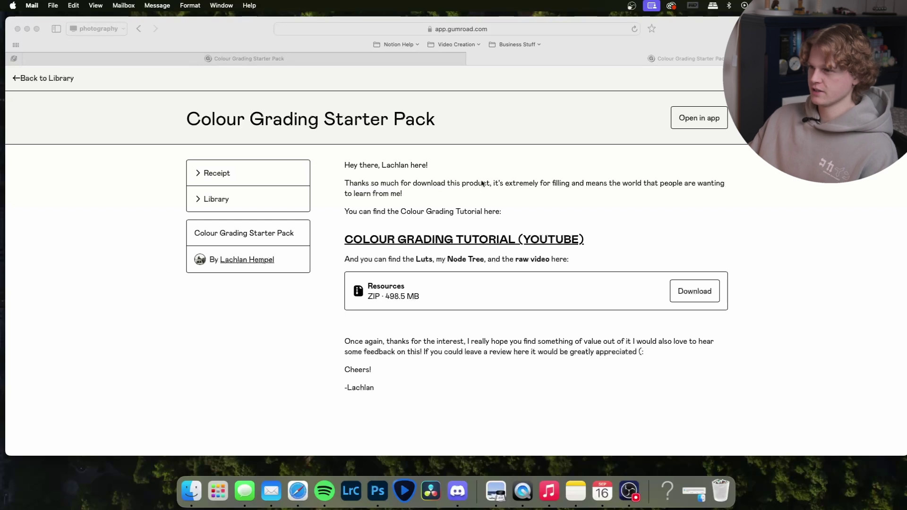
Download the Resources ZIP of the Colour Grading Starter Pack and open its Basic Lut Pack folder
left_click(483, 183)
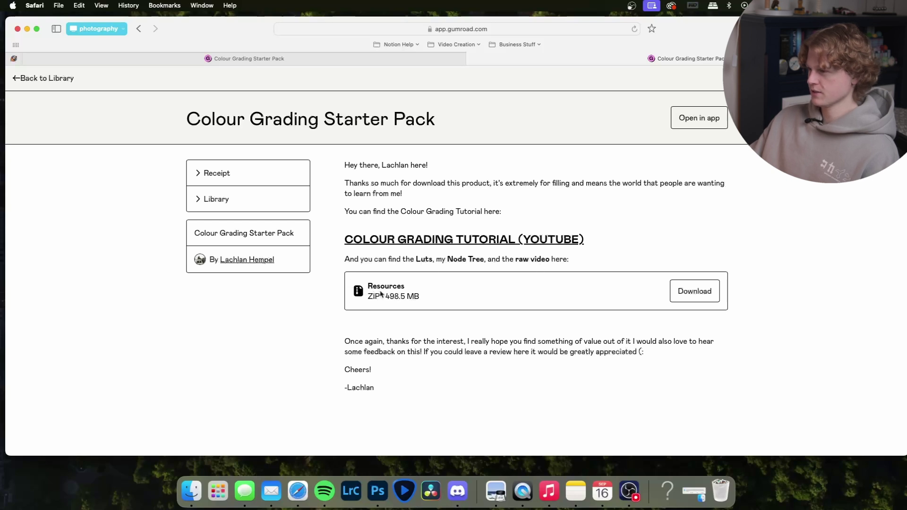
left_click(694, 294)
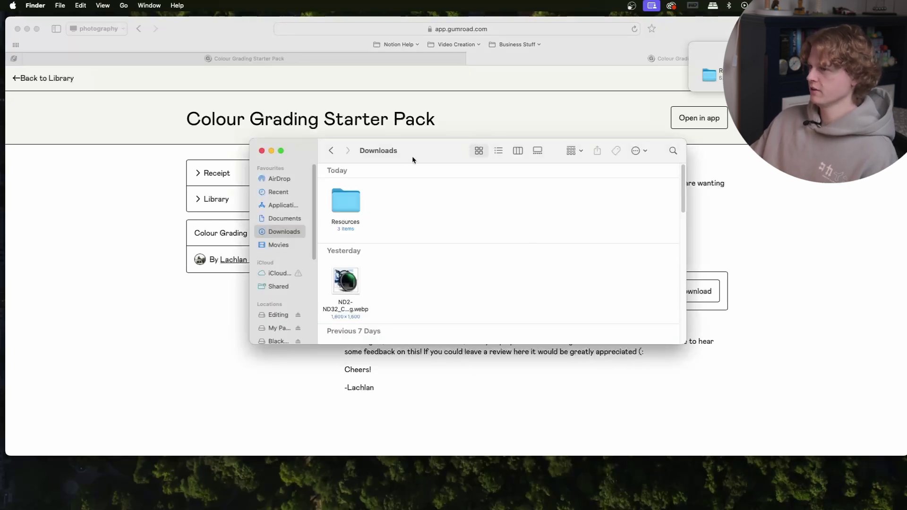
left_click_drag(412, 156, 415, 174)
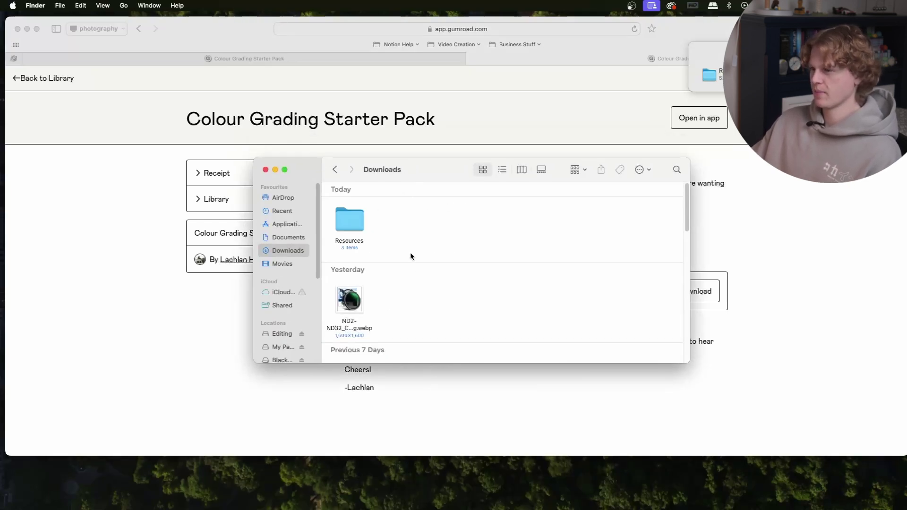
double_click(358, 229)
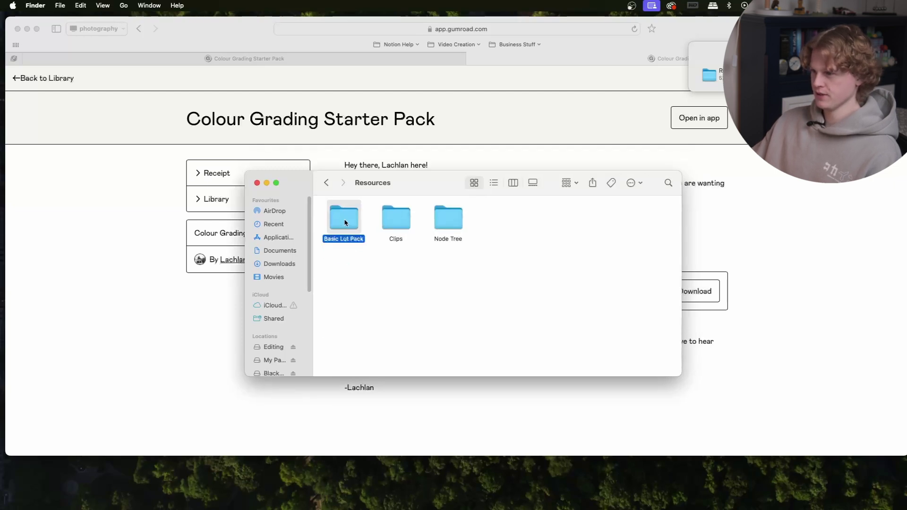
double_click(346, 221)
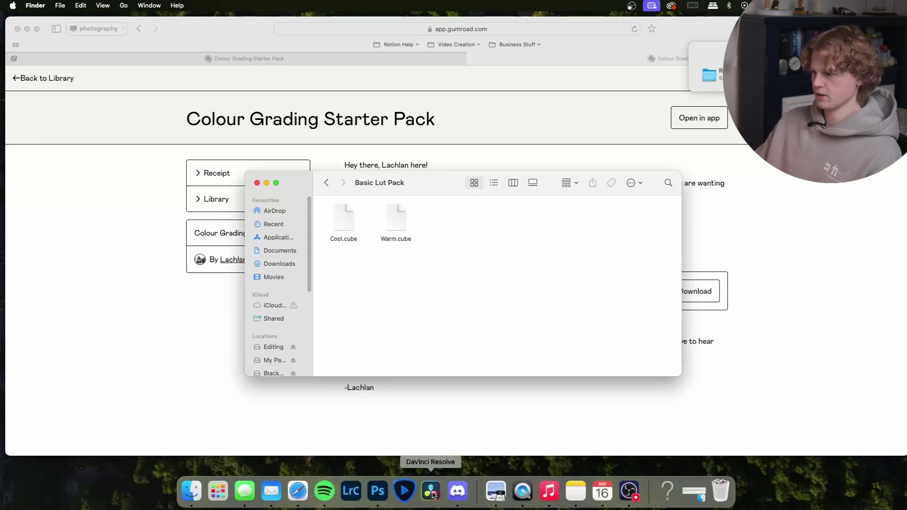
Switch to DaVinci Resolve and create a new project named "Tutorial 2"
left_click(431, 490)
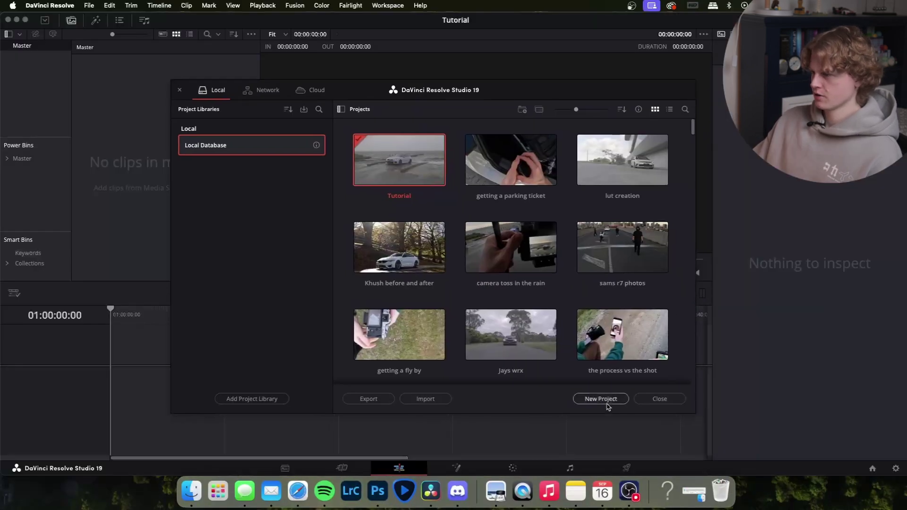
left_click(600, 398)
type("Tutorial")
key("Return")
left_click(552, 289)
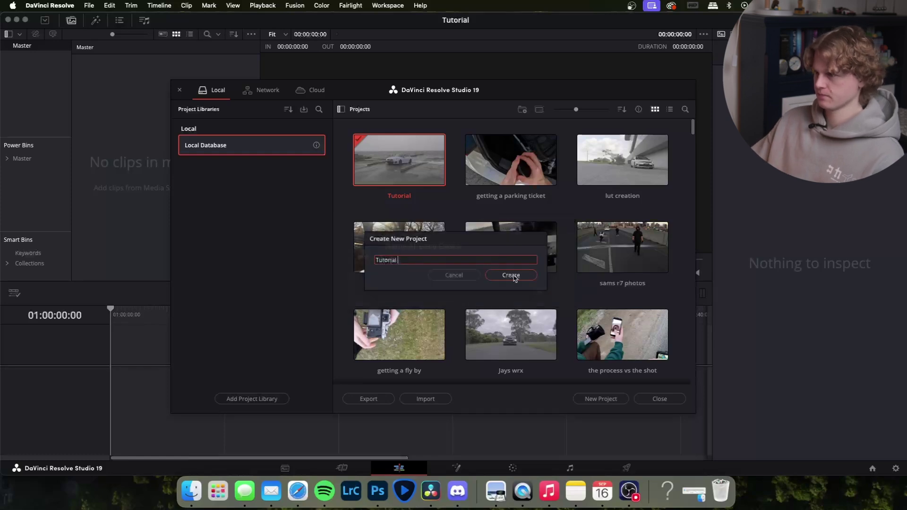
type("2")
left_click(511, 275)
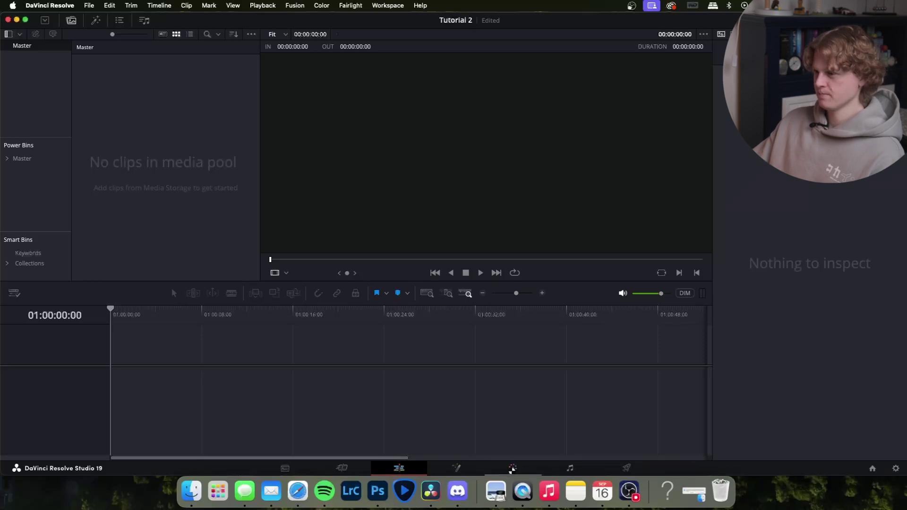
Show the LUT library on the Color page and reveal the root LUTs folder in Finder
left_click(512, 468)
left_click(69, 21)
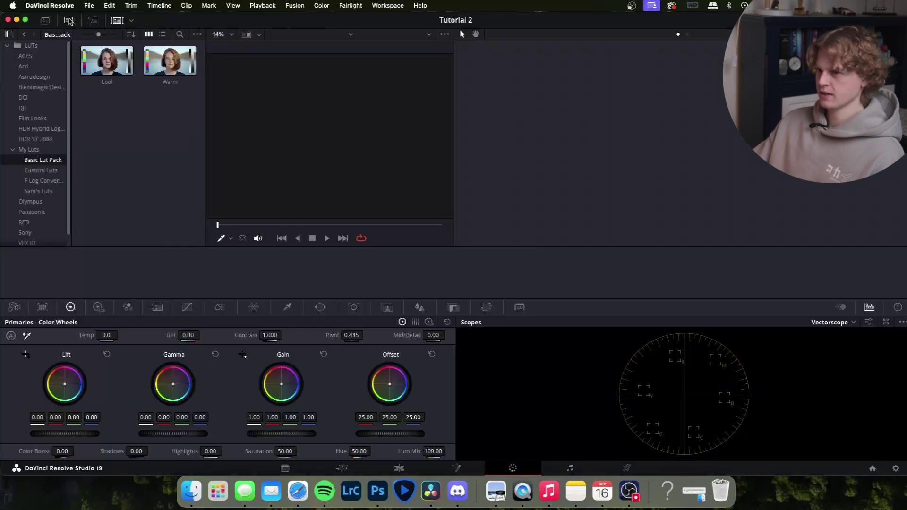
double_click(28, 150)
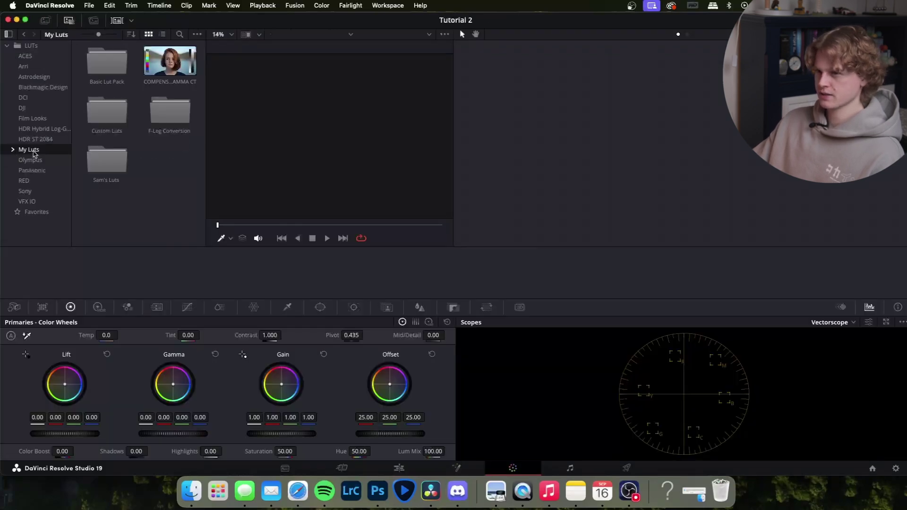
right_click(33, 45)
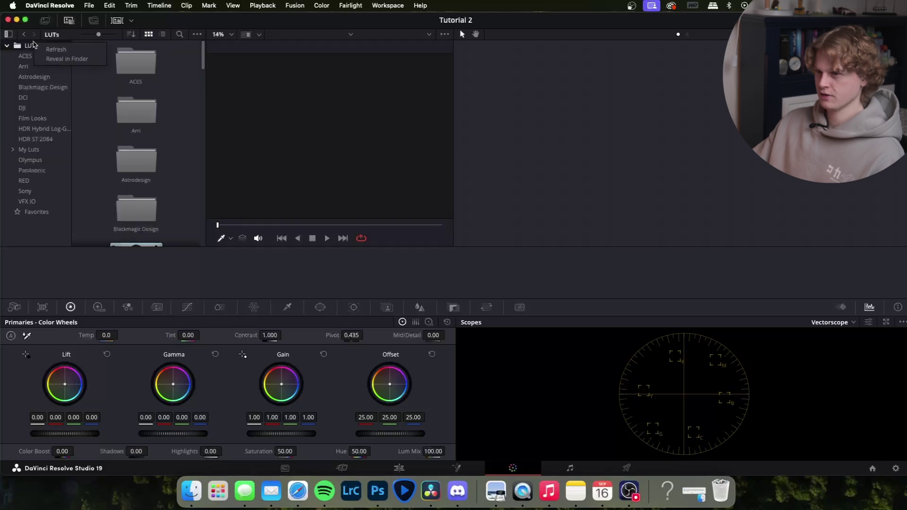
right_click(26, 47)
left_click(57, 63)
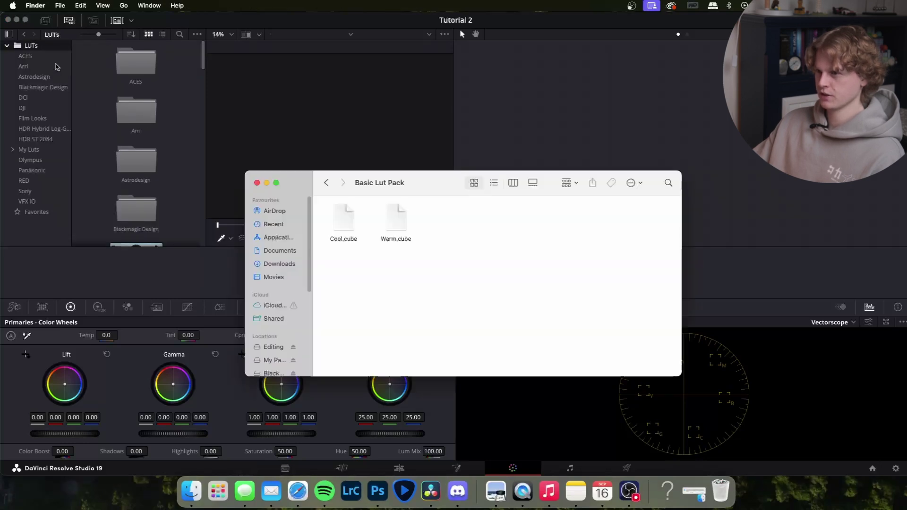
Create a new folder named "Luts" inside the LUT folder
right_click(609, 330)
left_click(626, 334)
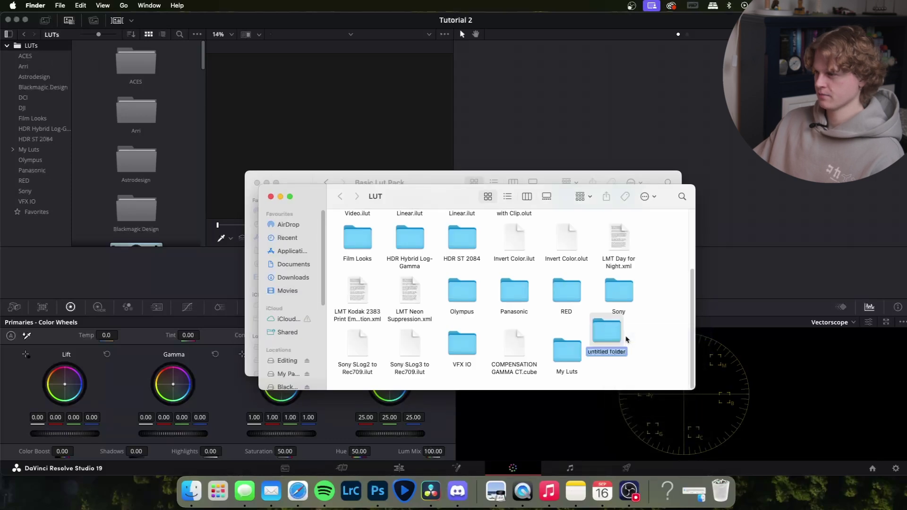
type("Luts")
key("Return")
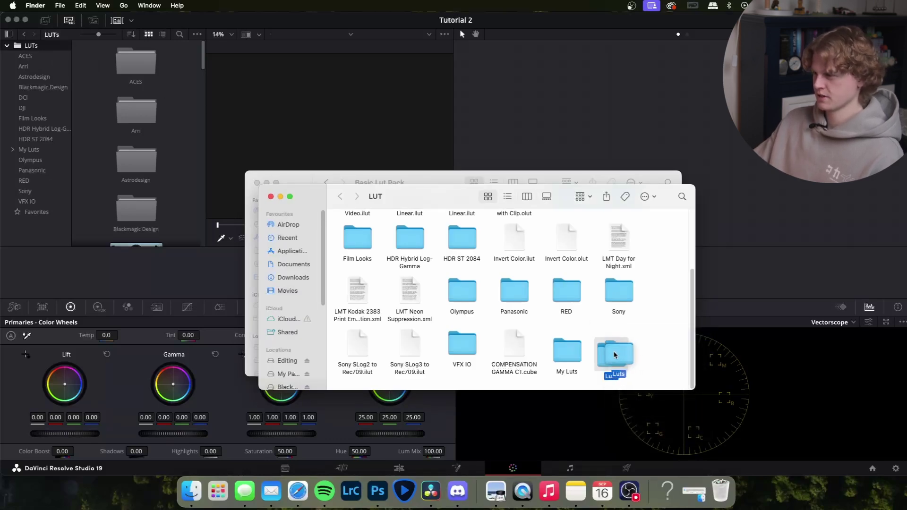
left_click(635, 361)
Move Cool.cube and Warm.cube from the Basic Lut Pack folder into the new Luts folder and put both Finder windows away
left_click_drag(455, 192, 482, 302)
left_click_drag(419, 190, 292, 61)
left_click_drag(467, 302, 491, 250)
left_click_drag(223, 120, 310, 115)
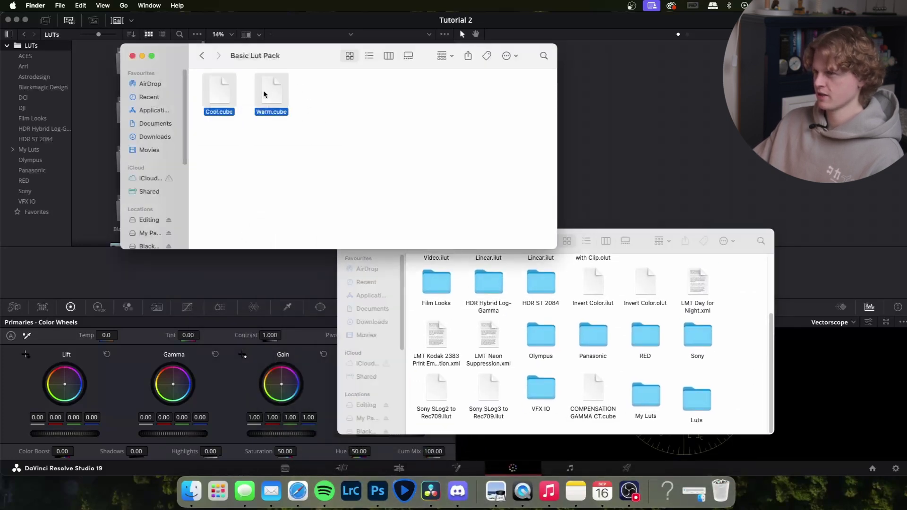
left_click_drag(259, 93, 706, 404)
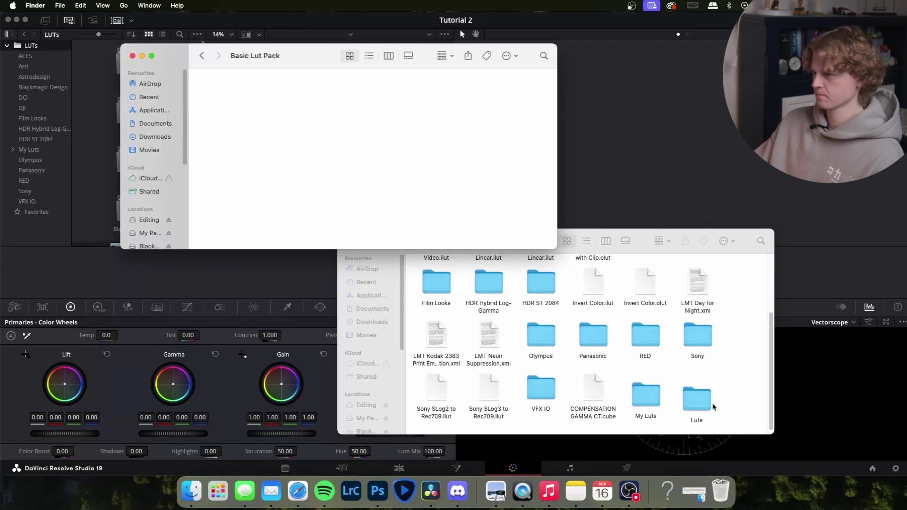
left_click(143, 56)
left_click(349, 241)
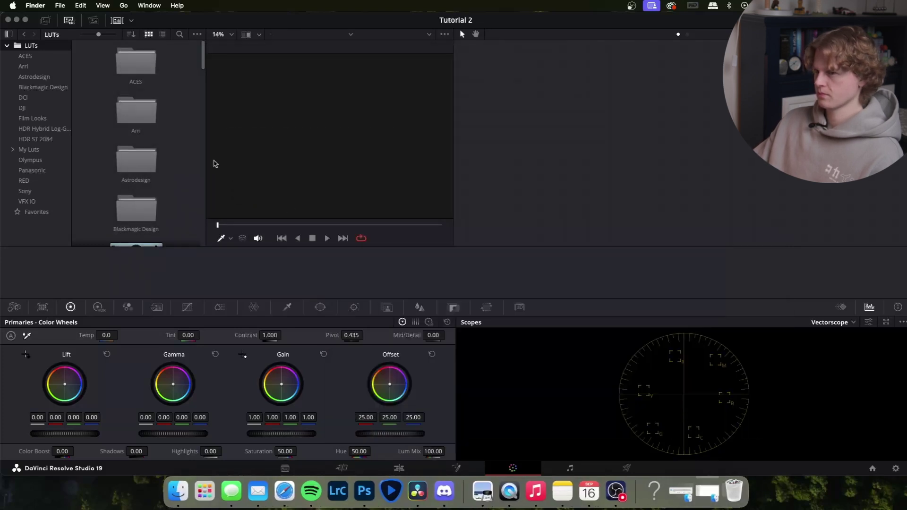
Refresh the LUT library and show the contents of the Luts folder
right_click(29, 46)
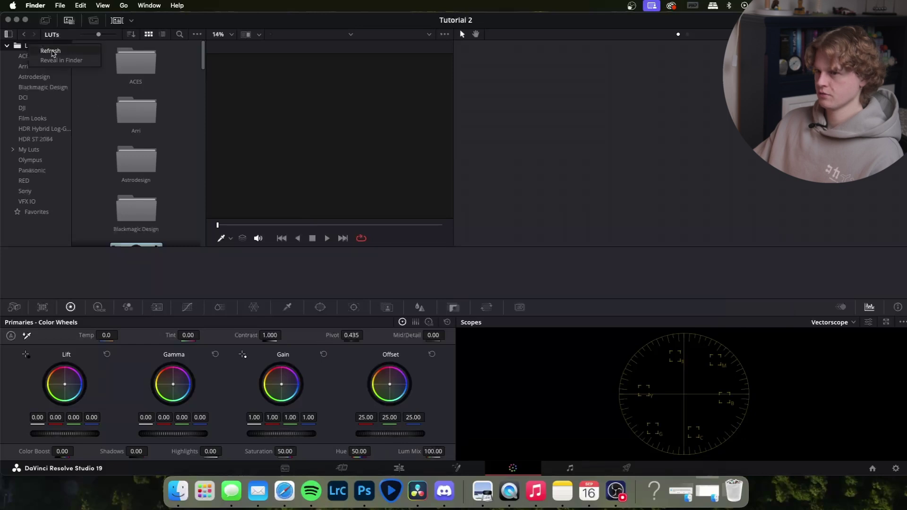
left_click(45, 51)
left_click(24, 150)
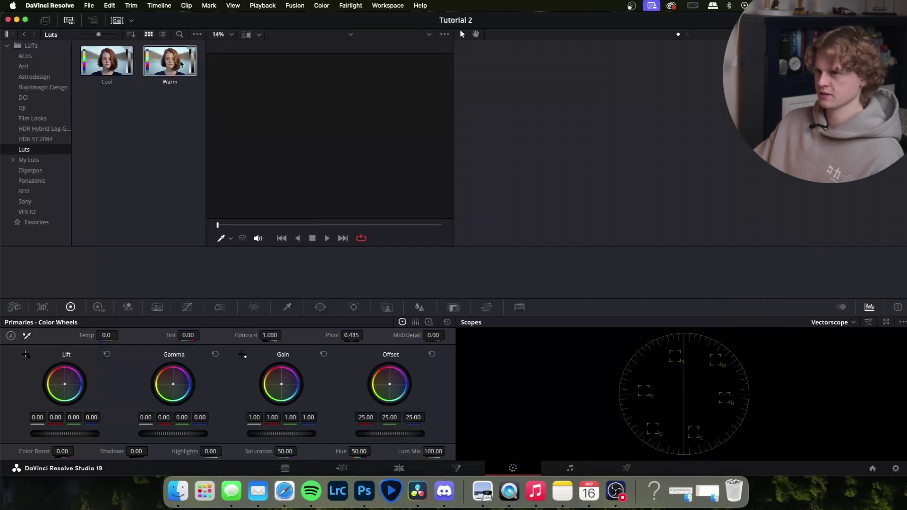
Look inside the Node Tree folder of the downloaded Resources in Finder
left_click(707, 491)
left_click(320, 178)
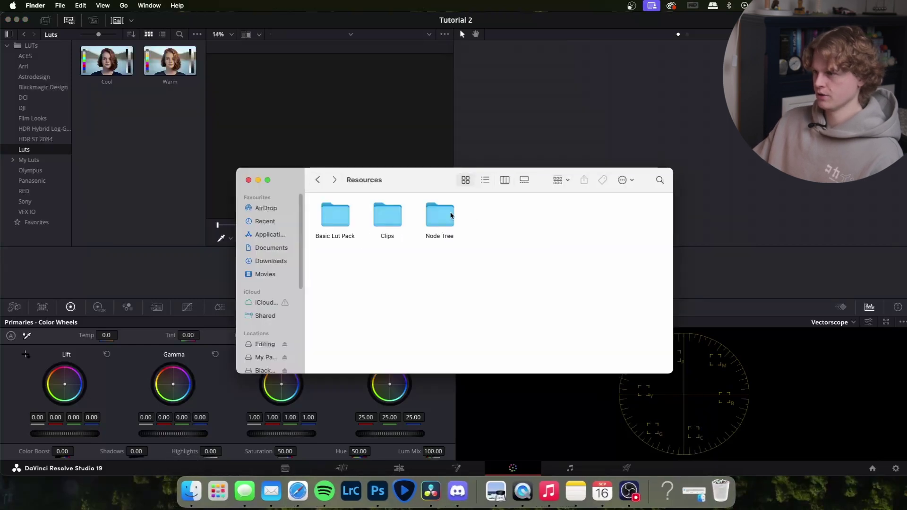
double_click(442, 212)
left_click_drag(395, 173, 485, 198)
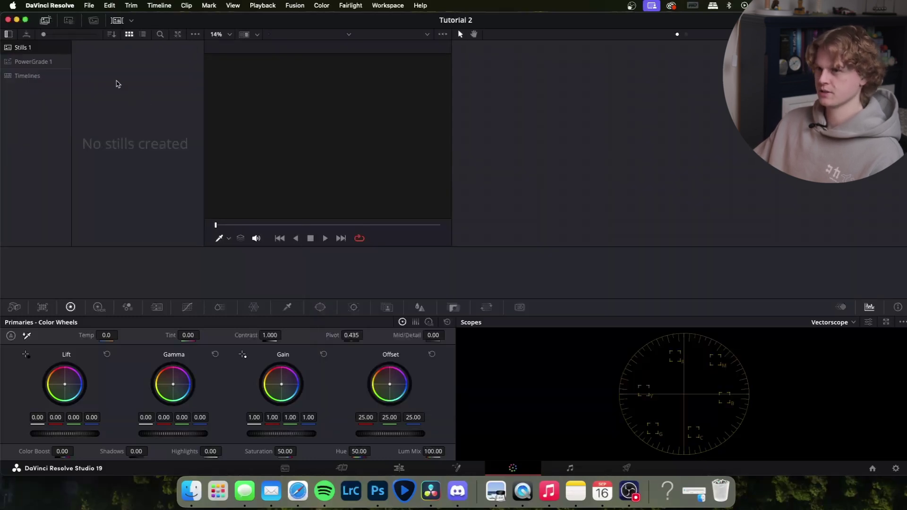
Import Node Tree_1.1.6.dpx from the Resources folder into the PowerGrade 1 album of the gallery
left_click(43, 20)
left_click(44, 22)
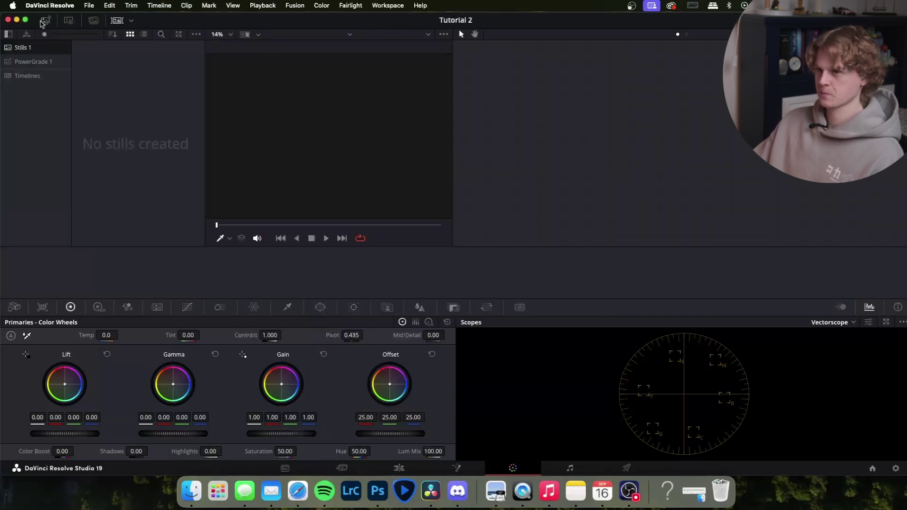
left_click(26, 62)
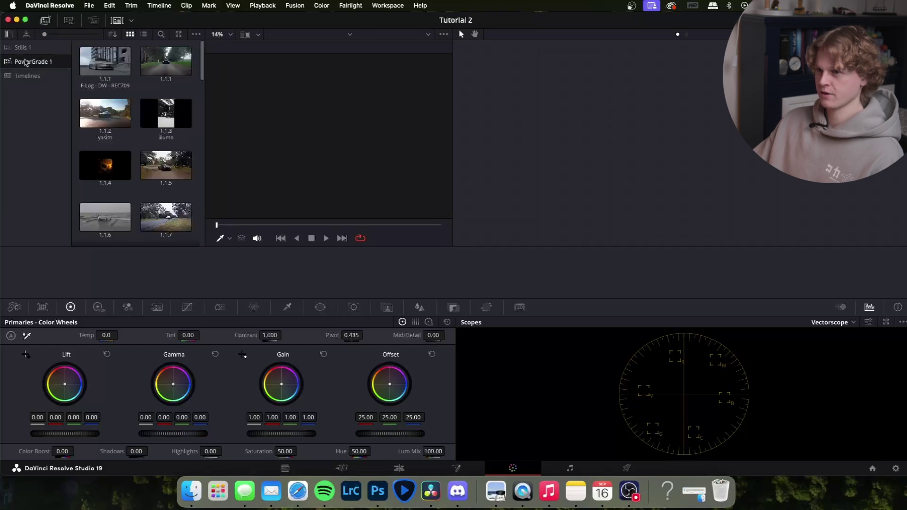
right_click(139, 96)
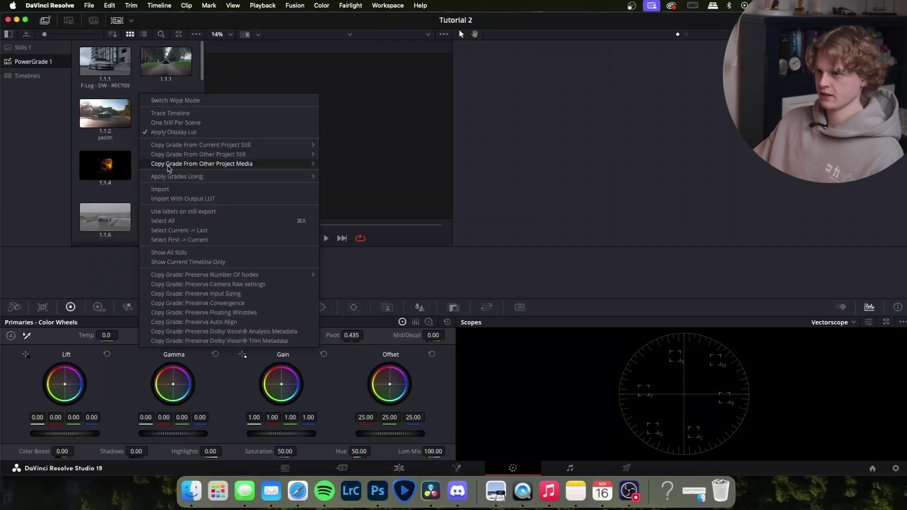
left_click(165, 190)
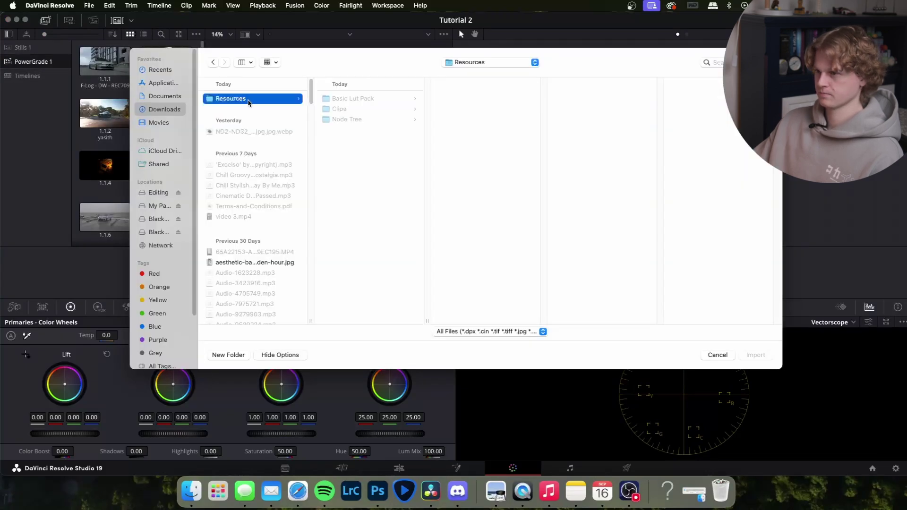
left_click(367, 120)
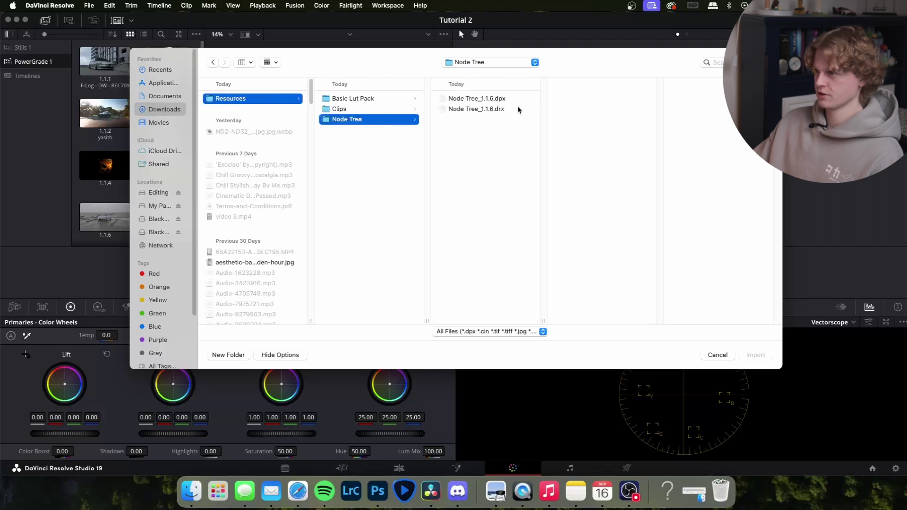
double_click(497, 99)
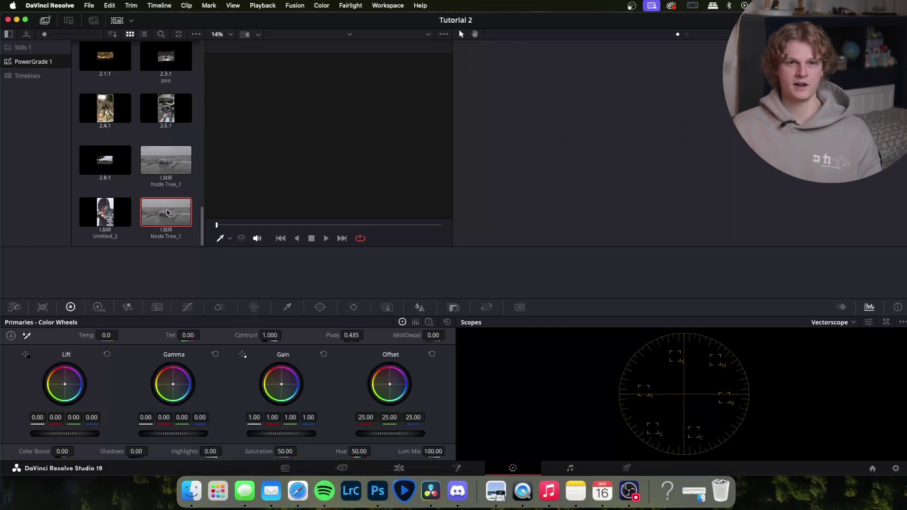
scroll(167, 213, "up", 10)
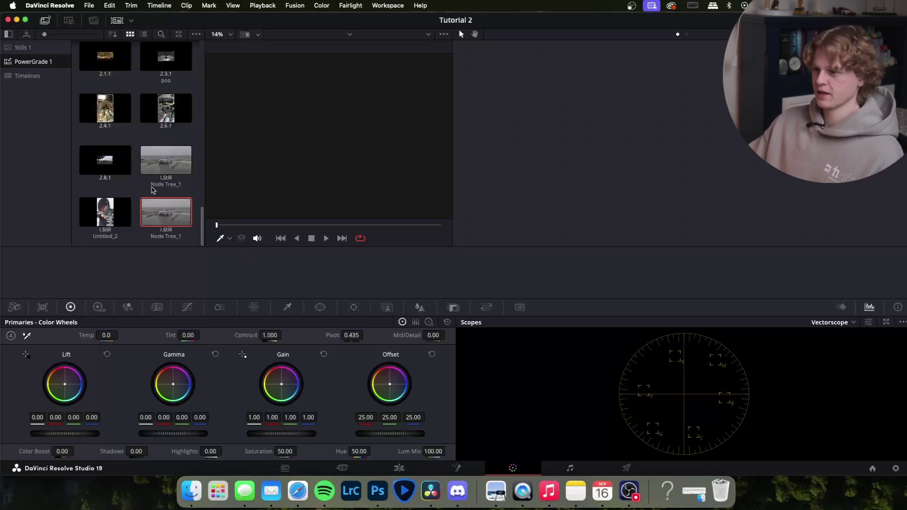
Set the project's timeline resolution to 1920 x 1080 HD and its frame rate to 30, and save the settings
left_click(399, 467)
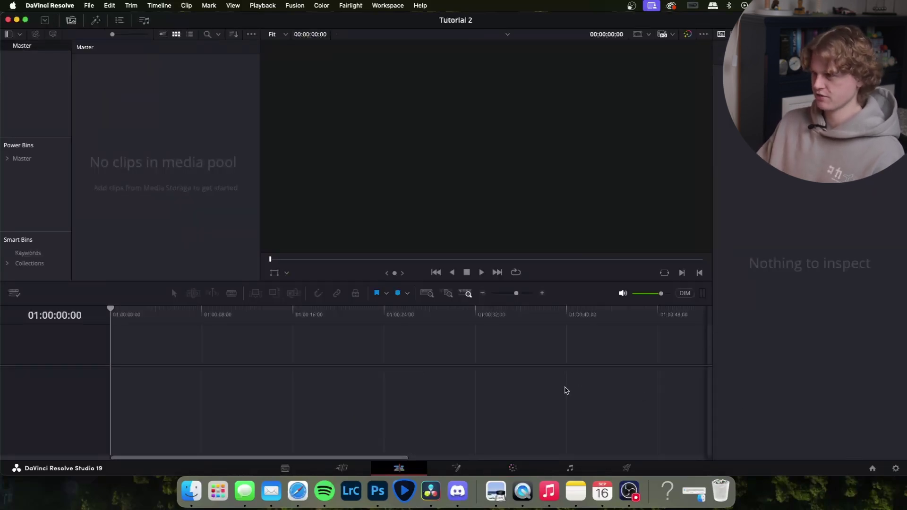
key("shift+9")
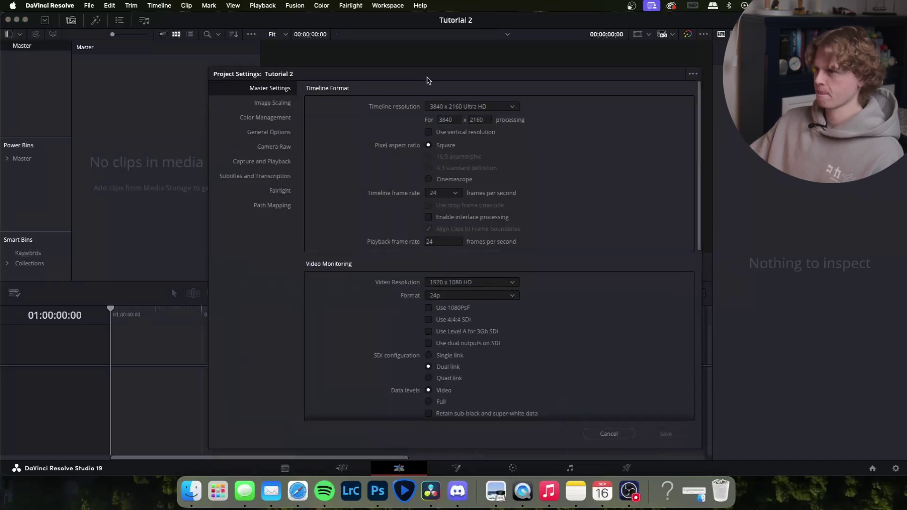
left_click(459, 83)
left_click(451, 156)
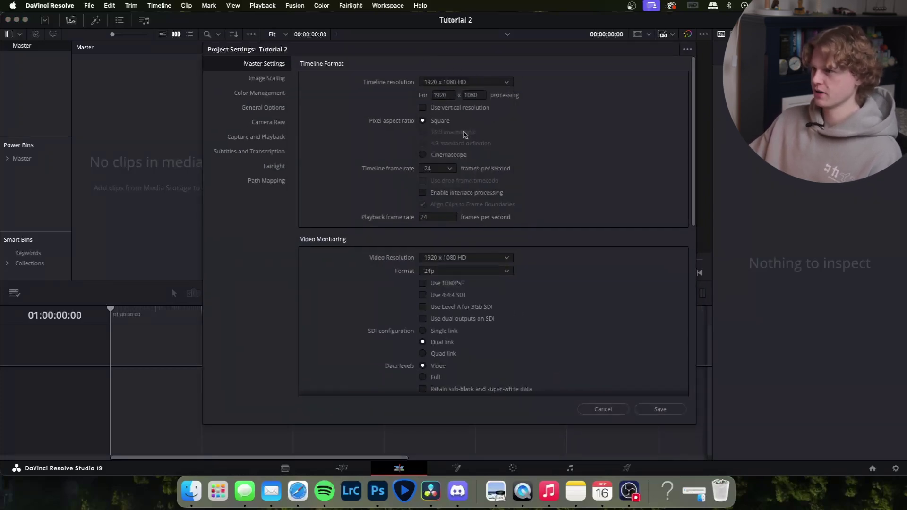
left_click(450, 169)
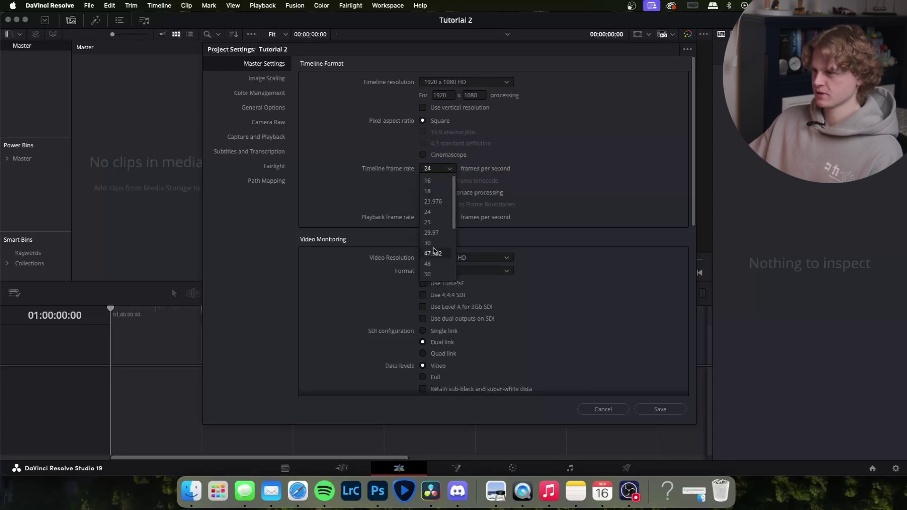
left_click(451, 240)
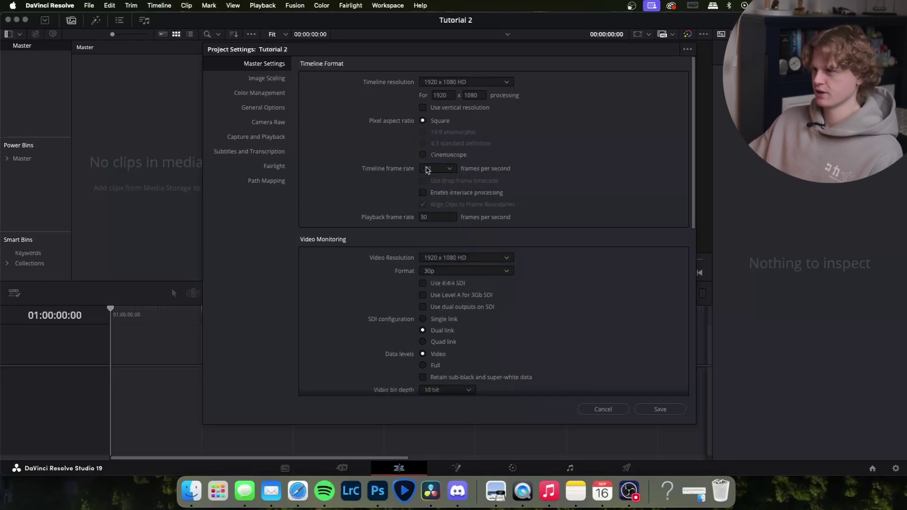
left_click(661, 409)
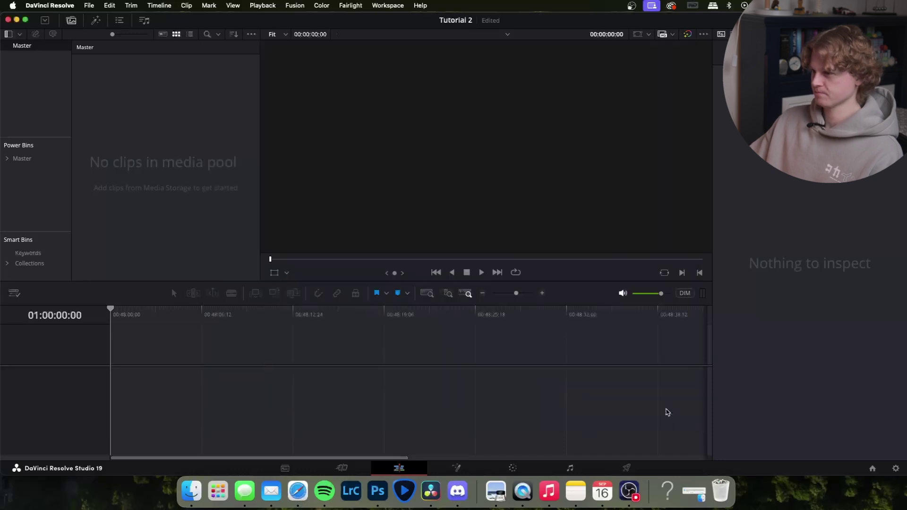
Import M2.MOV and R34.MOV from the Clips folder into the media pool, keeping the project's frame rate
left_click(191, 491)
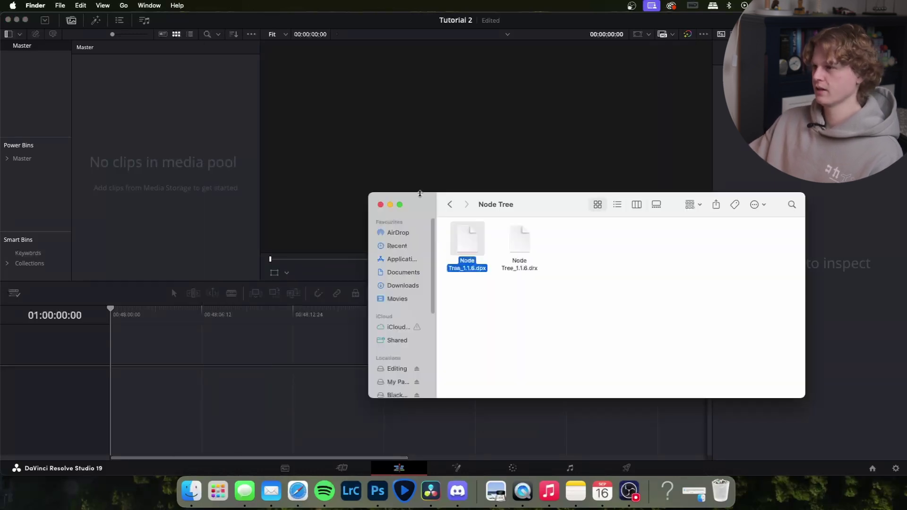
left_click(450, 204)
left_click_drag(531, 204, 519, 177)
double_click(505, 209)
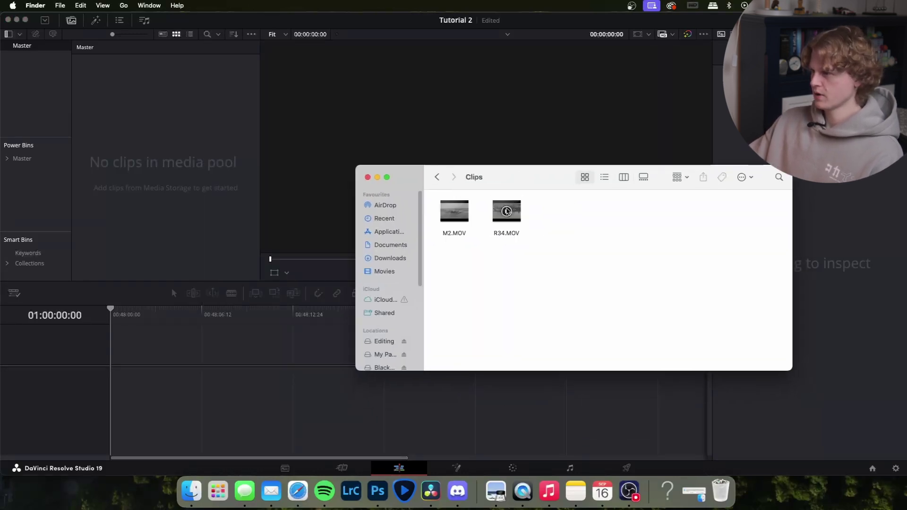
key("super+a")
left_click_drag(506, 211, 187, 161)
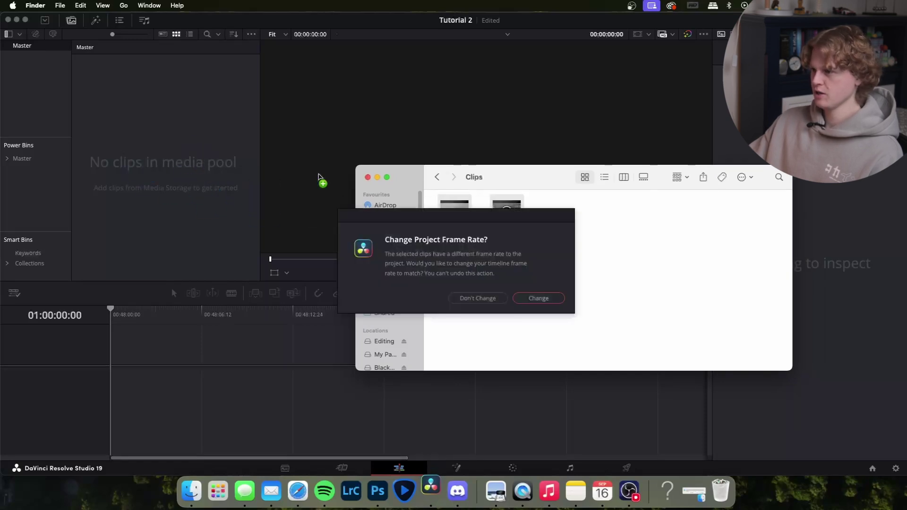
left_click(469, 293)
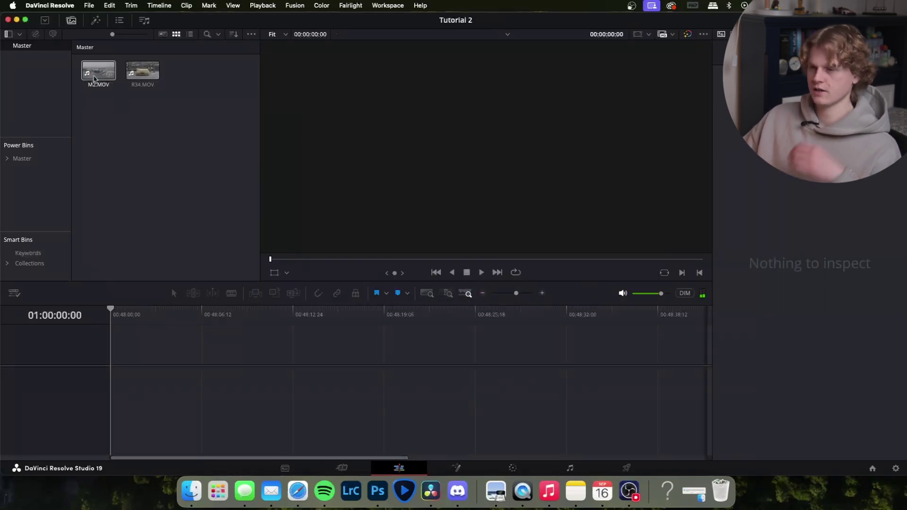
Place M2.MOV at the start of a new timeline, play part of it and park the playhead at 01:00:05:00
left_click_drag(98, 71, 165, 382)
left_click(190, 314)
left_click_drag(188, 315, 149, 316)
key("space")
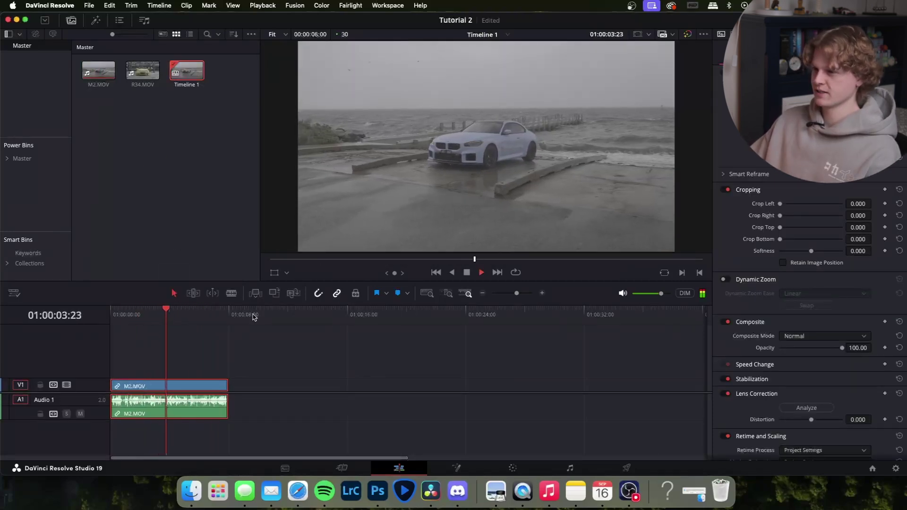
key("space")
left_click_drag(181, 317, 184, 315)
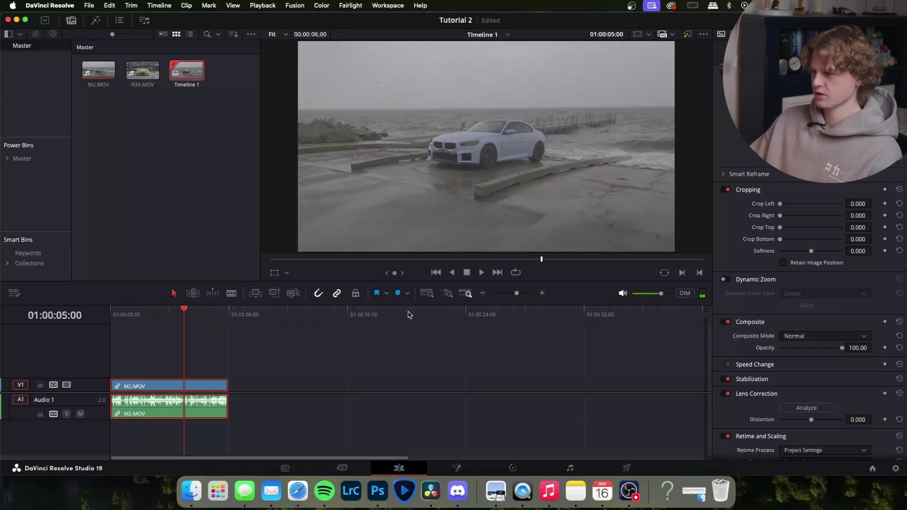
Apply the last Node Tree_1 still from the PowerGrade 1 album to the M2 clip on the Color page
left_click(512, 468)
left_click(95, 21)
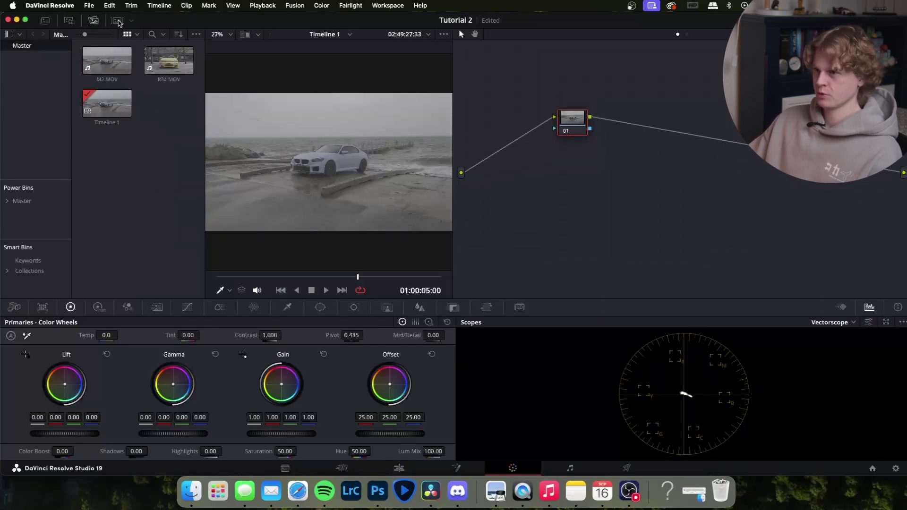
left_click(45, 21)
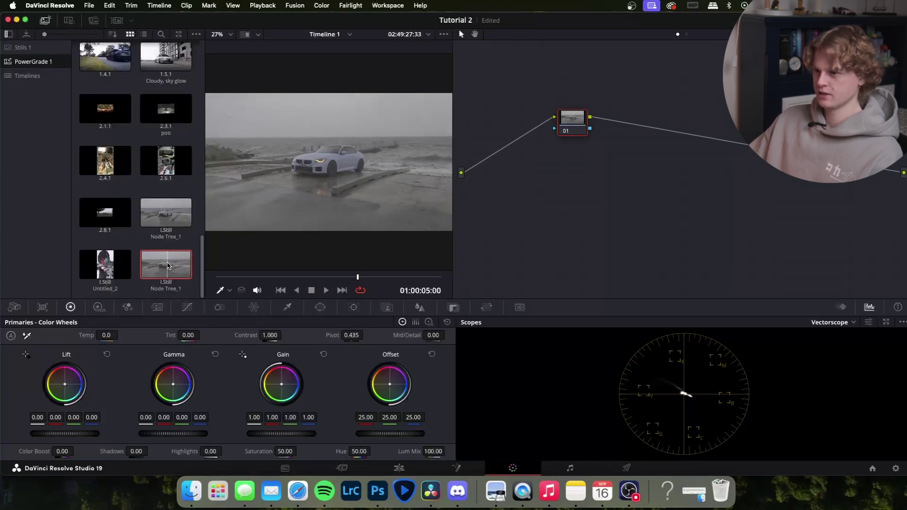
double_click(171, 266)
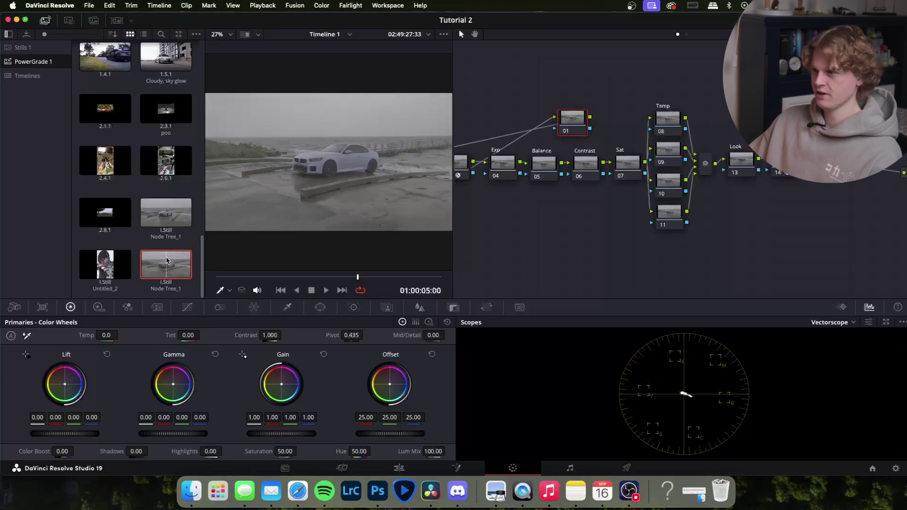
left_click_drag(568, 205, 666, 224)
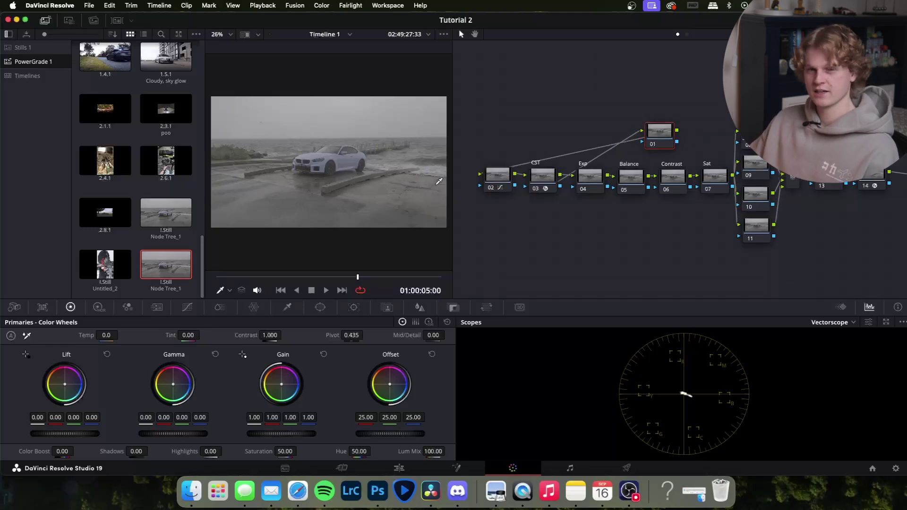
Select the CST node and show its Color Space Transform settings
left_click_drag(534, 106, 538, 99)
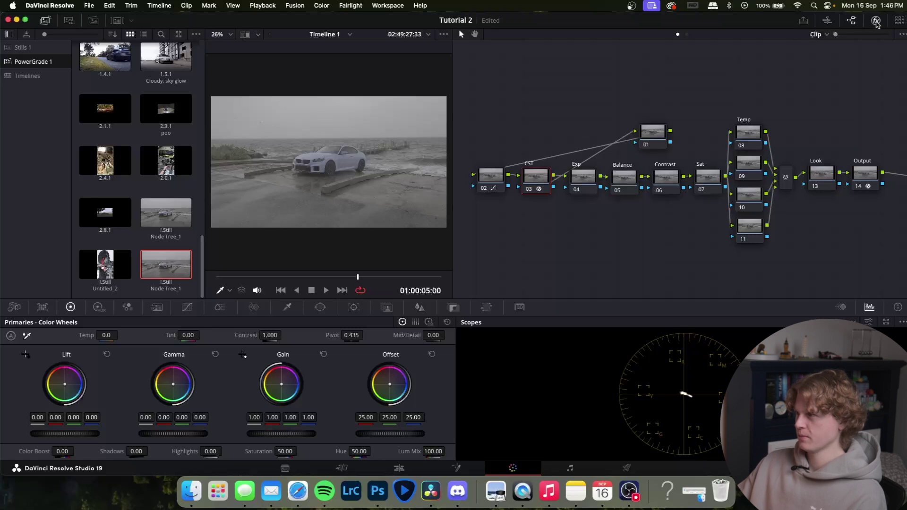
left_click(875, 21)
scroll(508, 117, "left", 3)
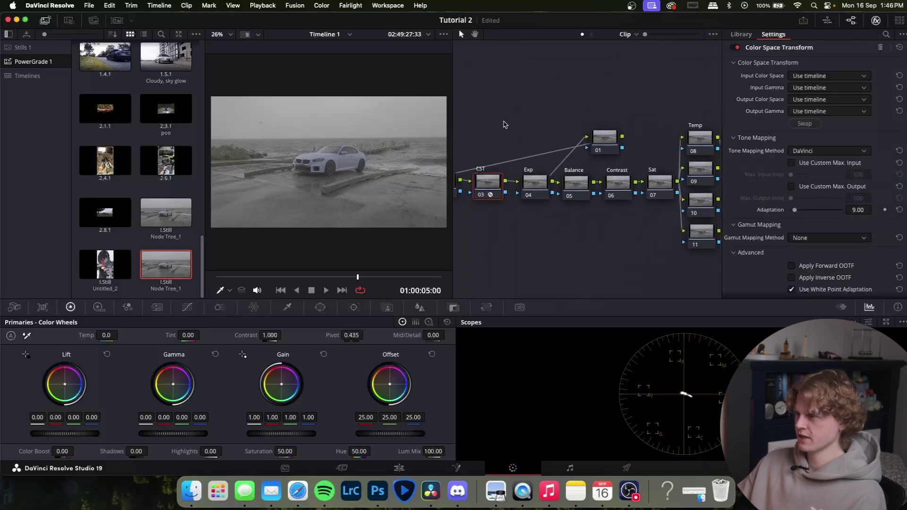
scroll(628, 98, "right", 2)
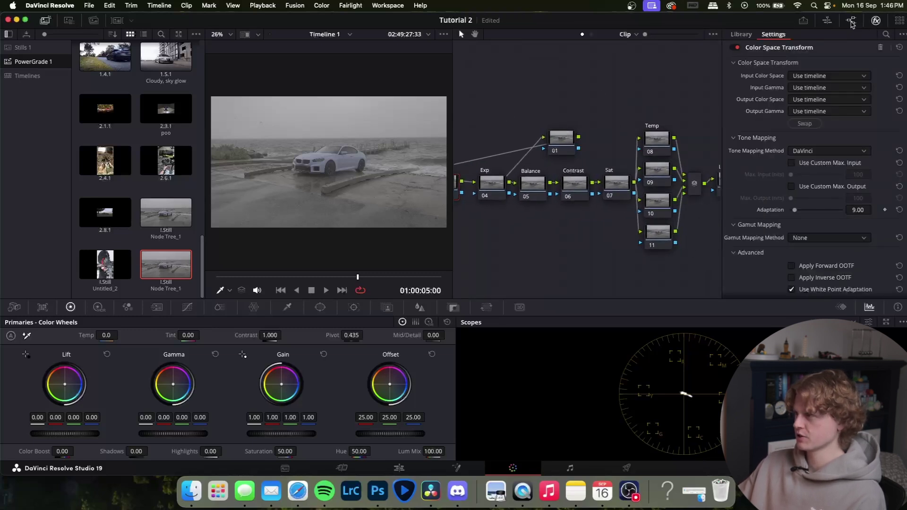
left_click(850, 22)
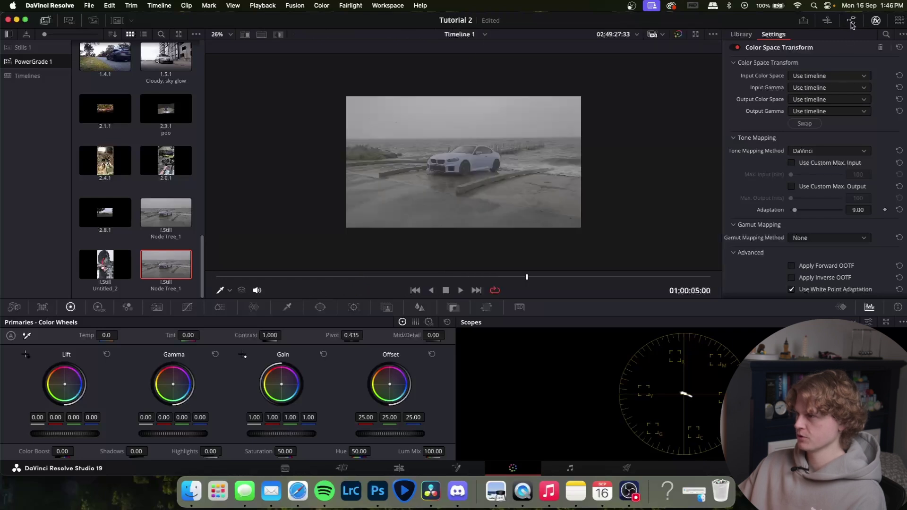
left_click(850, 23)
left_click(850, 22)
left_click(850, 23)
left_click(850, 22)
left_click(850, 23)
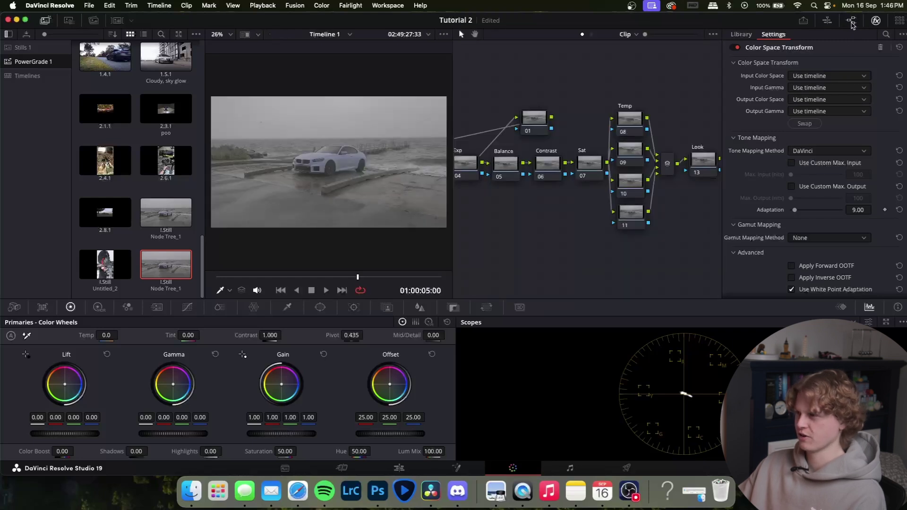
Set the CST node's input color space to Rec.2020 and its input gamma to Fujifilm F-Log
left_click_drag(496, 150, 579, 155)
left_click_drag(510, 109, 568, 116)
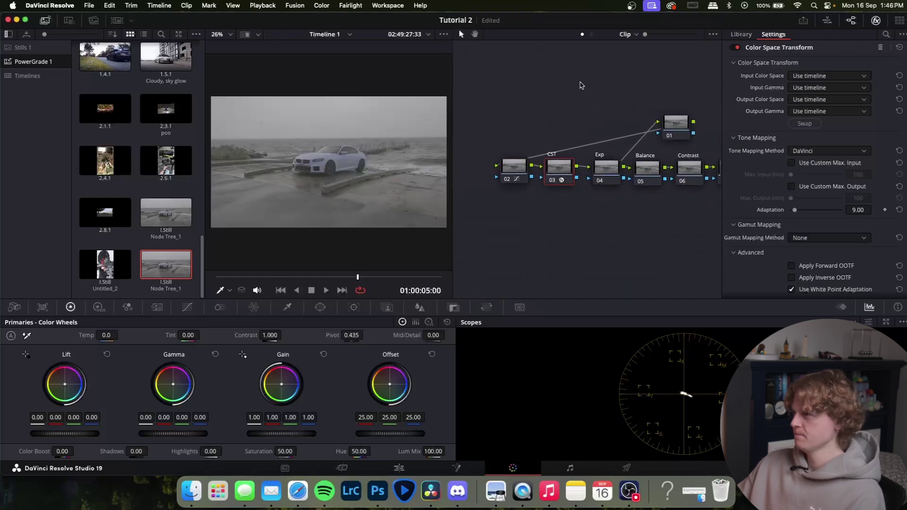
left_click(805, 76)
left_click(775, 59)
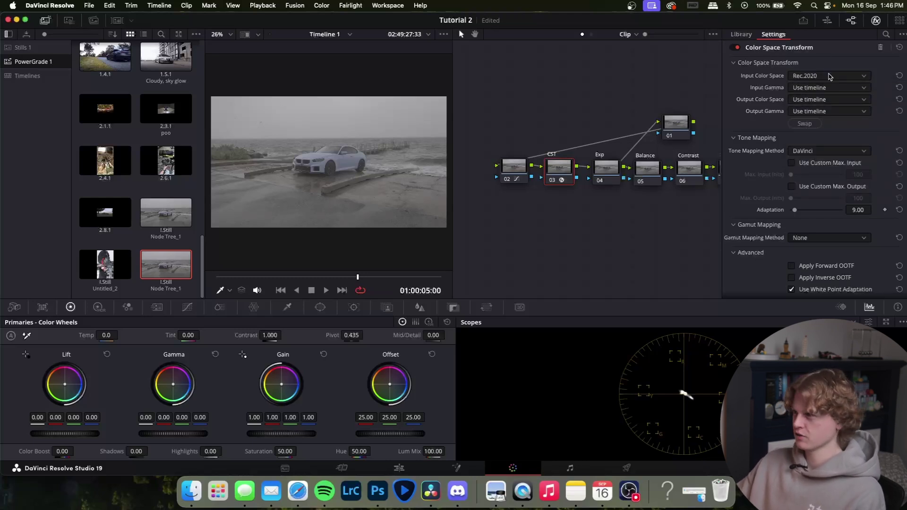
left_click(830, 77)
left_click(819, 111)
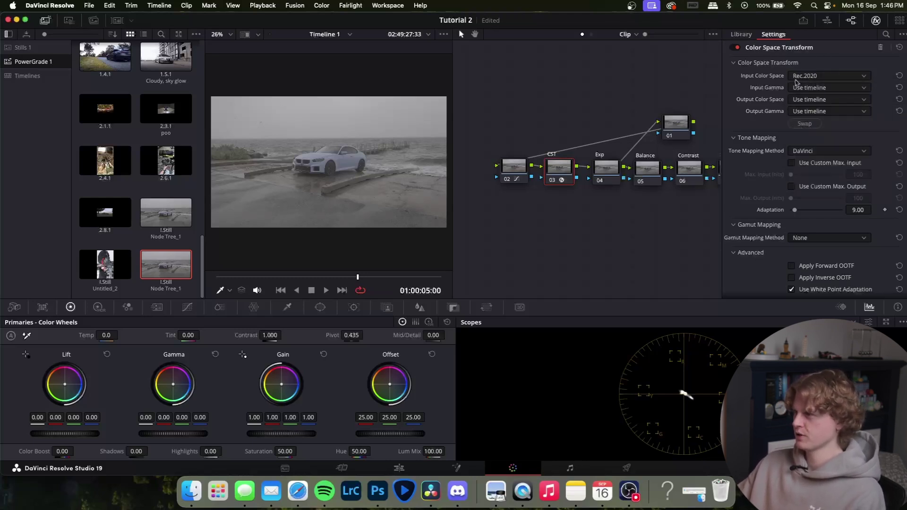
left_click(798, 90)
scroll(803, 108, "down", 8)
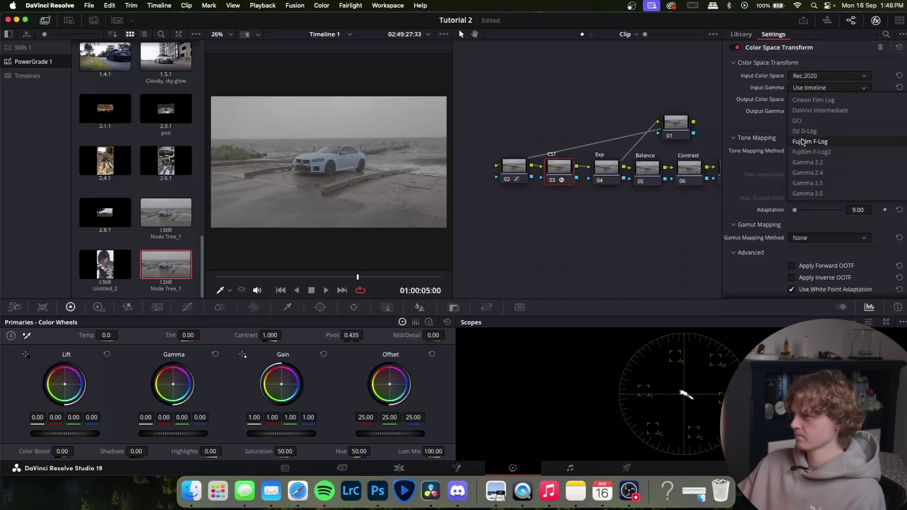
left_click(810, 142)
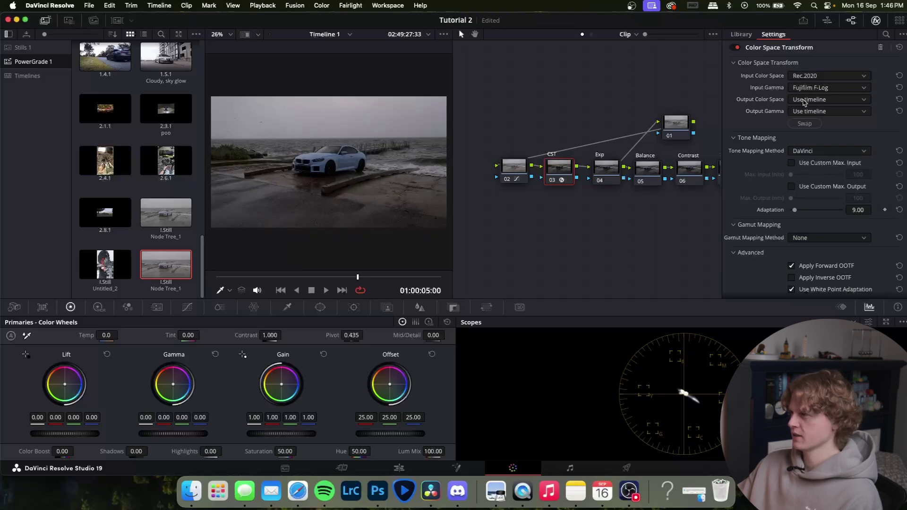
Set the CST node's output color space to DaVinci Wide Gamut and its output gamma to DaVinci Intermediate
left_click(804, 100)
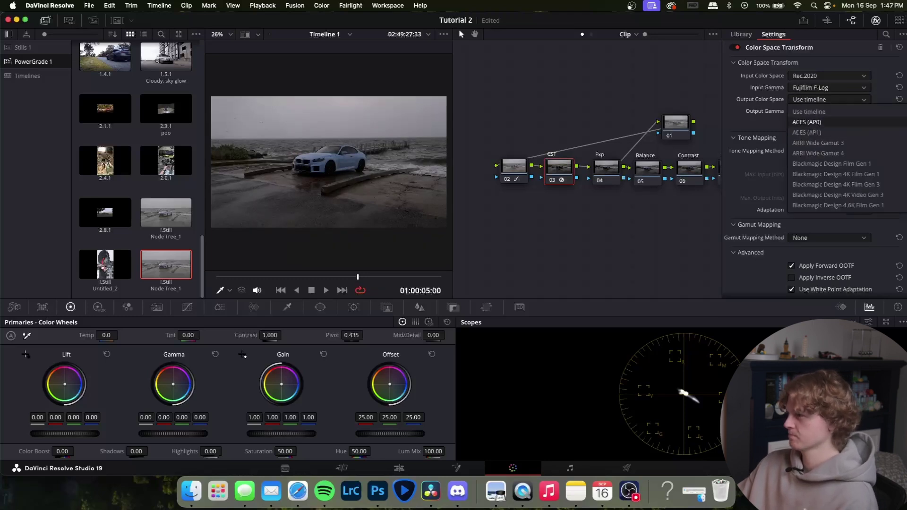
scroll(905, 155, "down", 10)
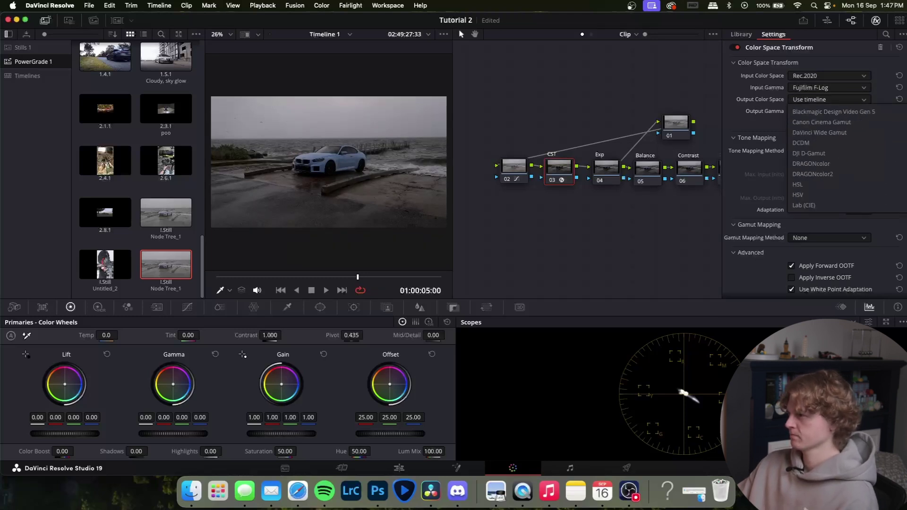
left_click(819, 132)
left_click(802, 112)
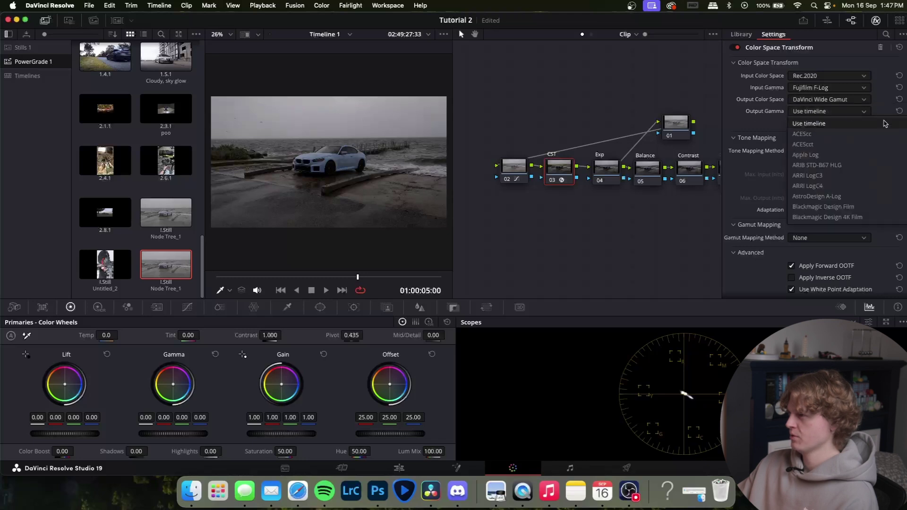
scroll(845, 170, "down", 5)
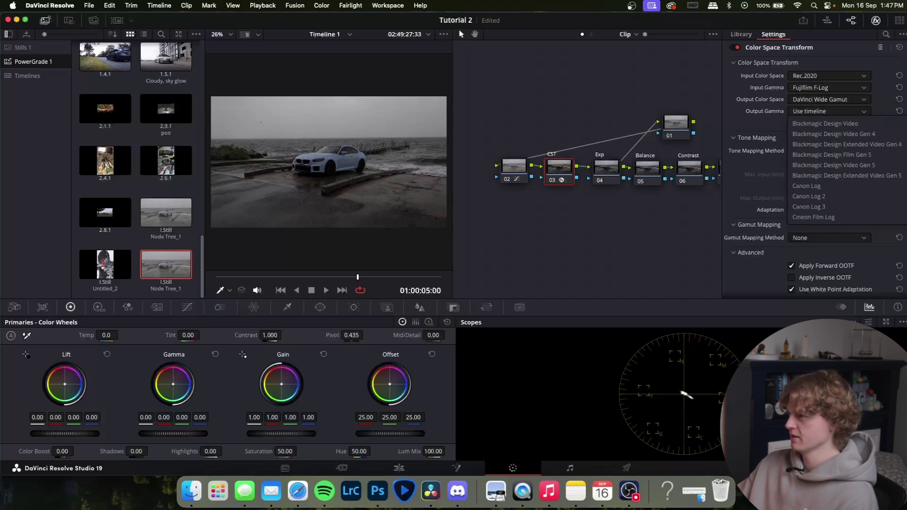
scroll(806, 156, "down", 3)
left_click(807, 155)
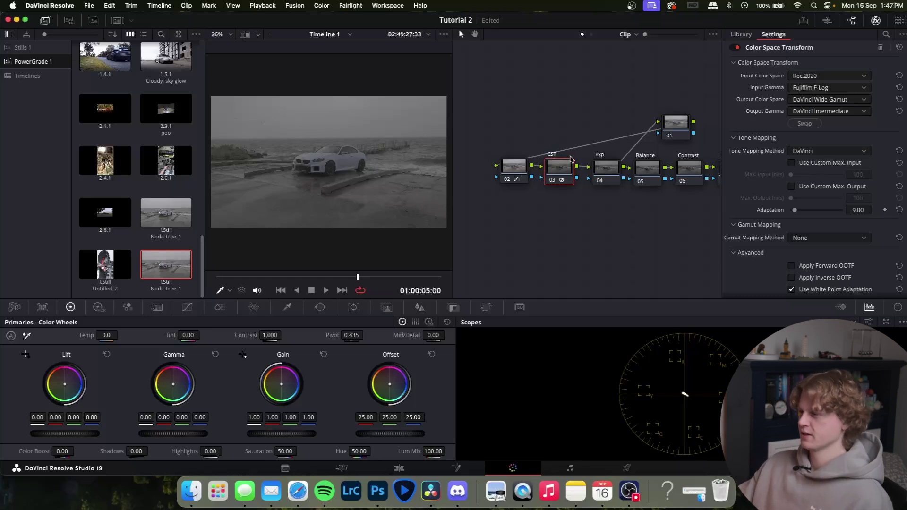
left_click_drag(557, 166, 556, 168)
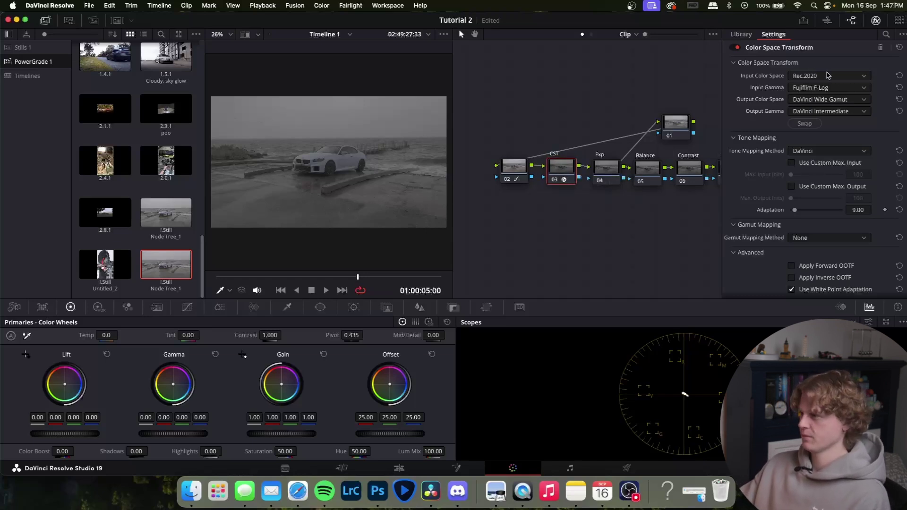
left_click_drag(557, 168, 555, 168)
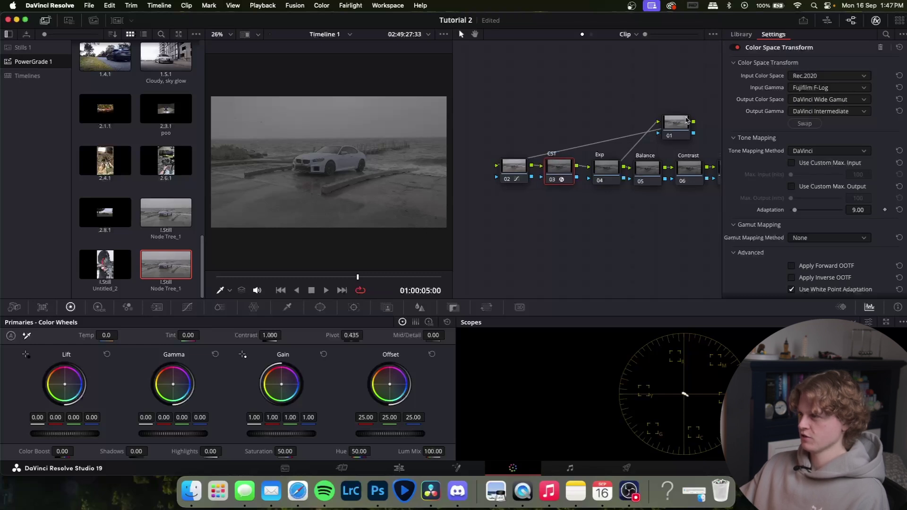
left_click(812, 89)
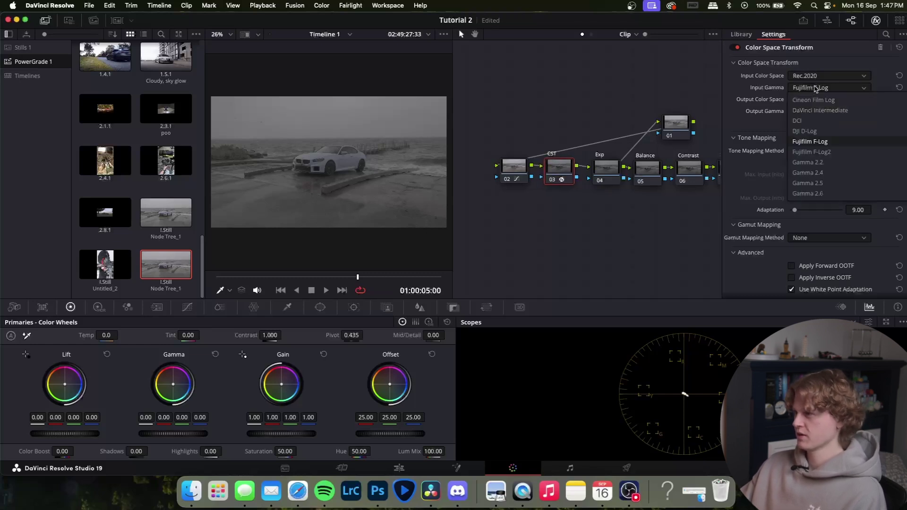
left_click(762, 89)
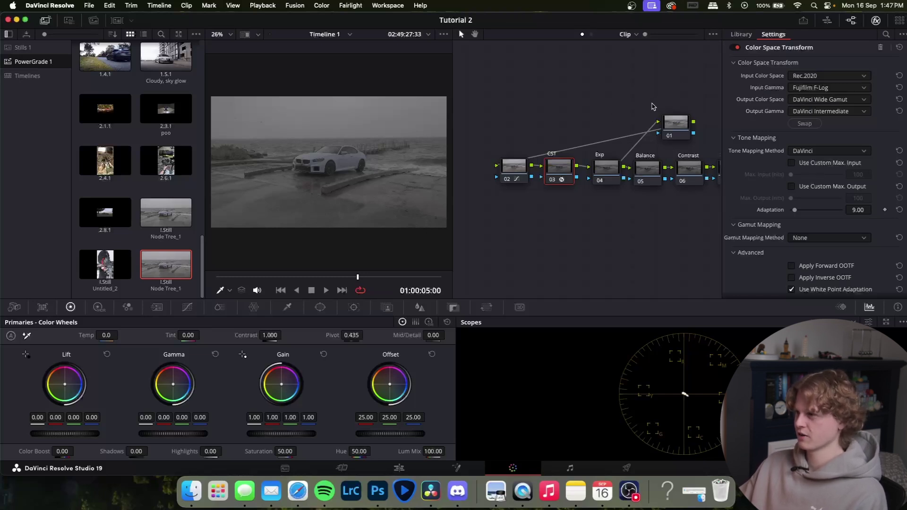
Compare the Color Space Transform settings of the Output node with those of the CST node
left_click_drag(594, 155, 560, 162)
scroll(590, 177, "right", 10)
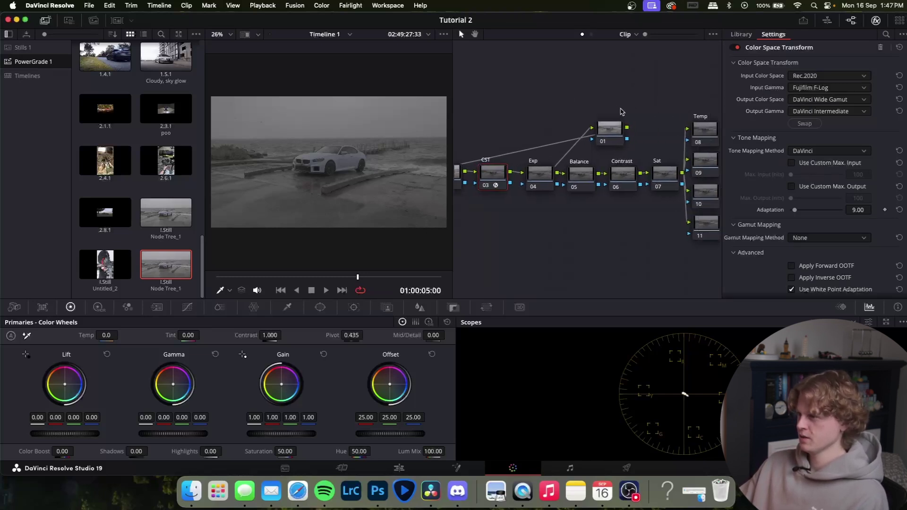
left_click(638, 171)
scroll(696, 87, "right", 2)
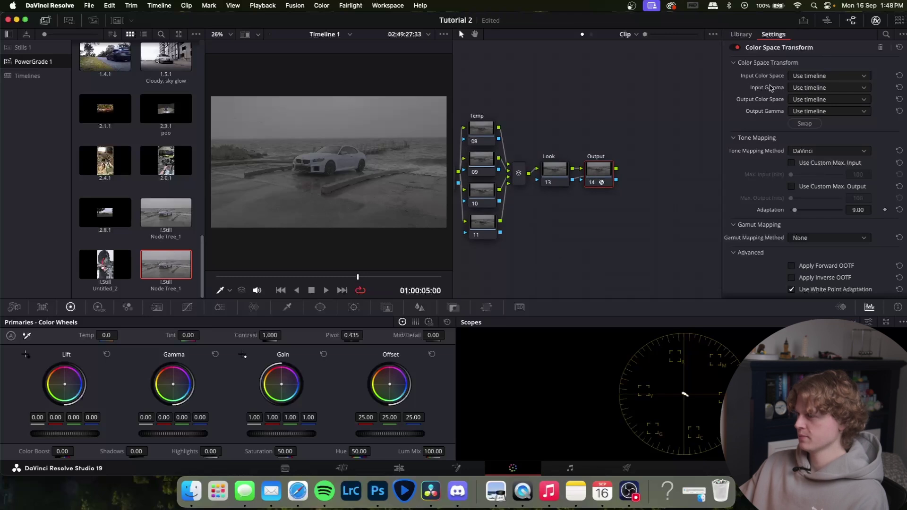
scroll(543, 189, "left", 12)
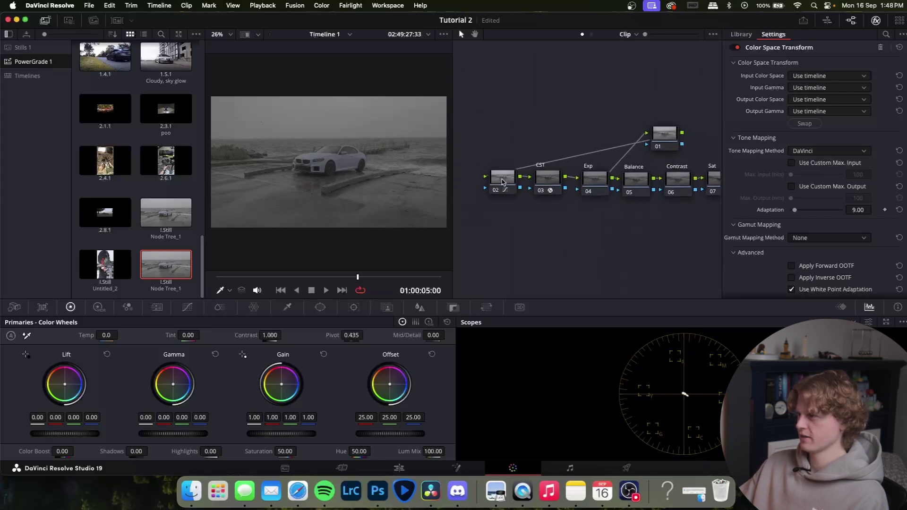
left_click(502, 182)
left_click(547, 178)
scroll(682, 102, "left", 1)
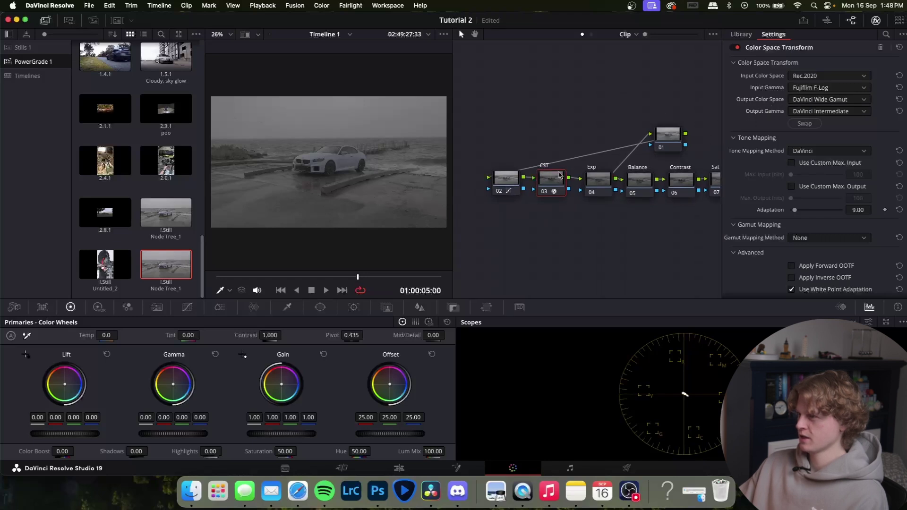
scroll(640, 110, "right", 10)
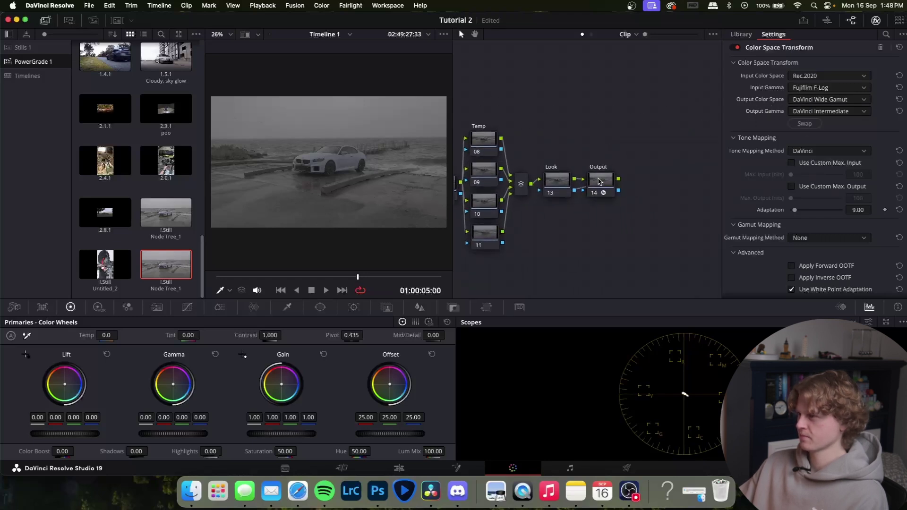
Set the Output node's input color space to DaVinci Wide Gamut and its input gamma to DaVinci Intermediate
left_click(599, 181)
left_click(818, 76)
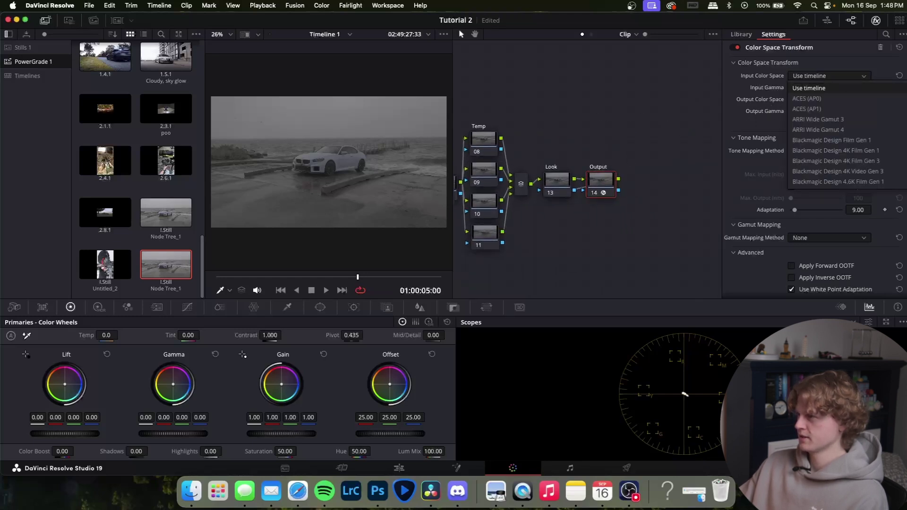
scroll(833, 106, "down", 8)
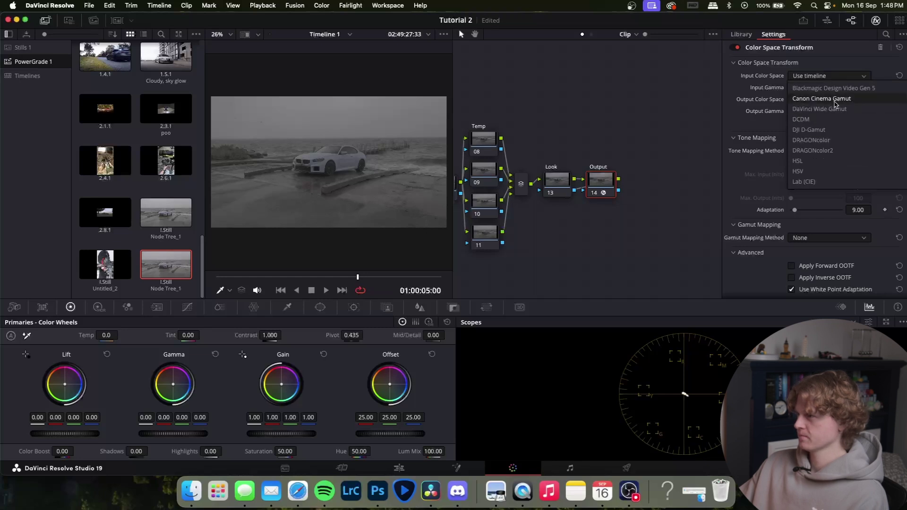
left_click(831, 108)
left_click(808, 87)
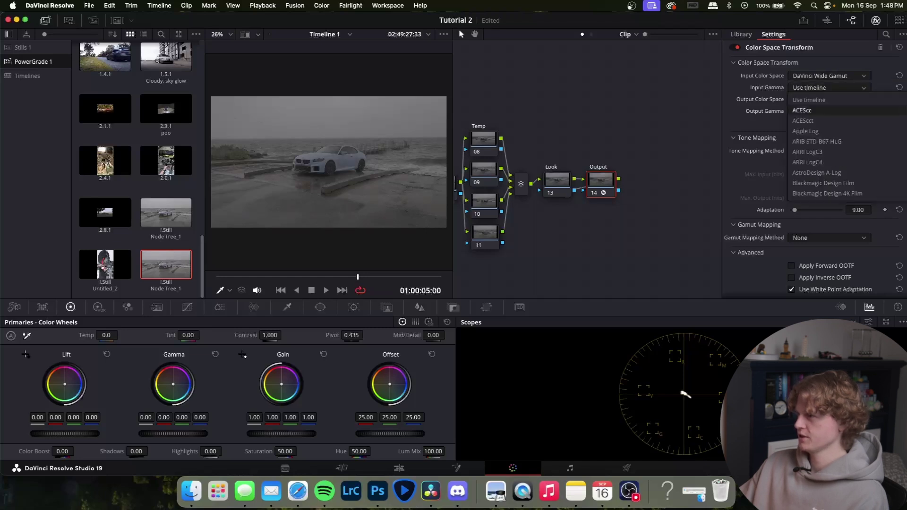
scroll(883, 140, "down", 10)
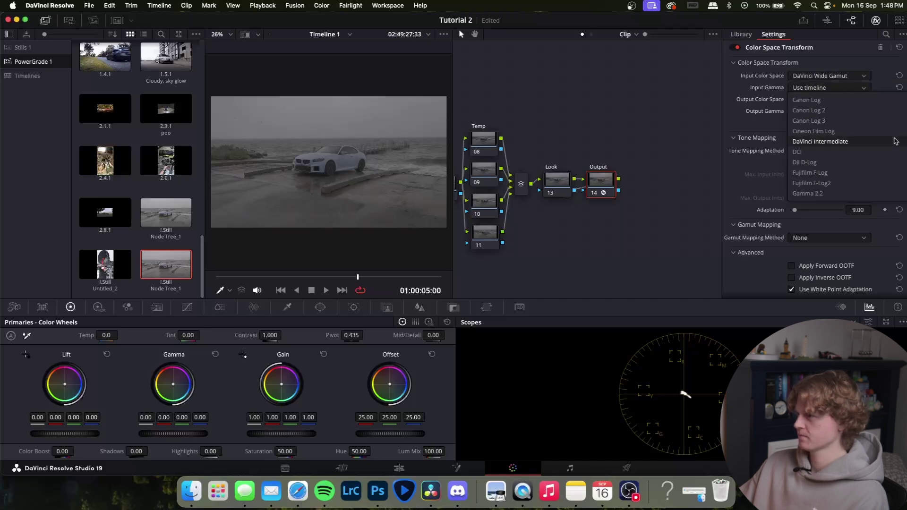
left_click(884, 141)
Compare the shot with all node corrections bypassed and enabled
scroll(686, 128, "left", 3)
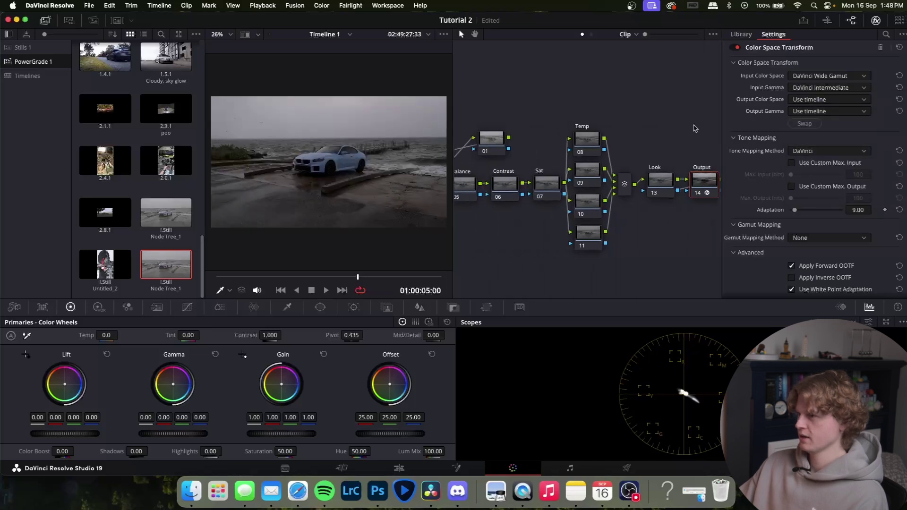
left_click_drag(572, 112, 610, 114)
key("alt+d")
key("alt+d")
key("alt+d")
key("alt+d")
key("alt+d")
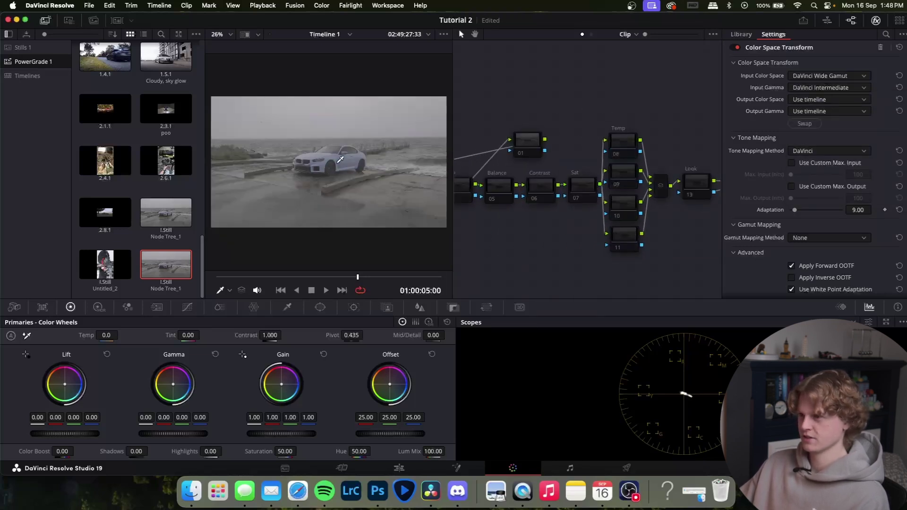
key("alt+d")
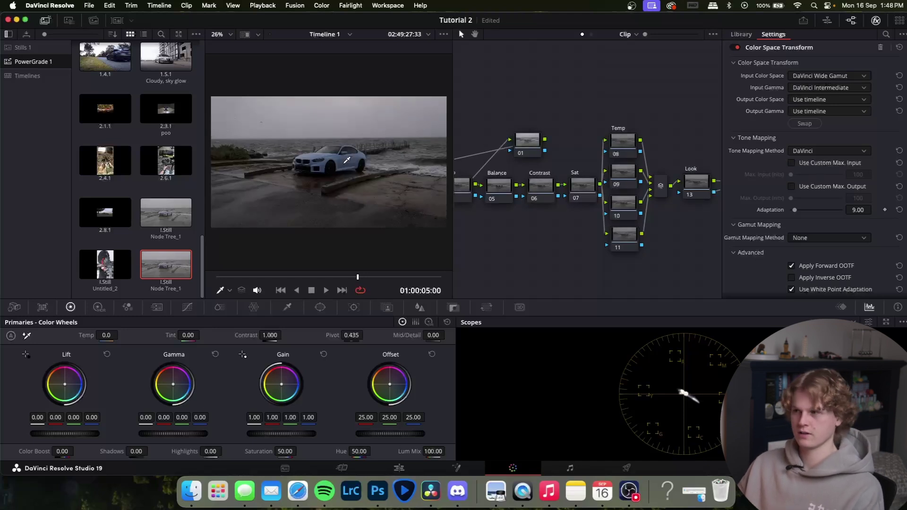
Set the Output node's output color space to Rec.709 and its output gamma to Gamma 2.4
left_click(808, 111)
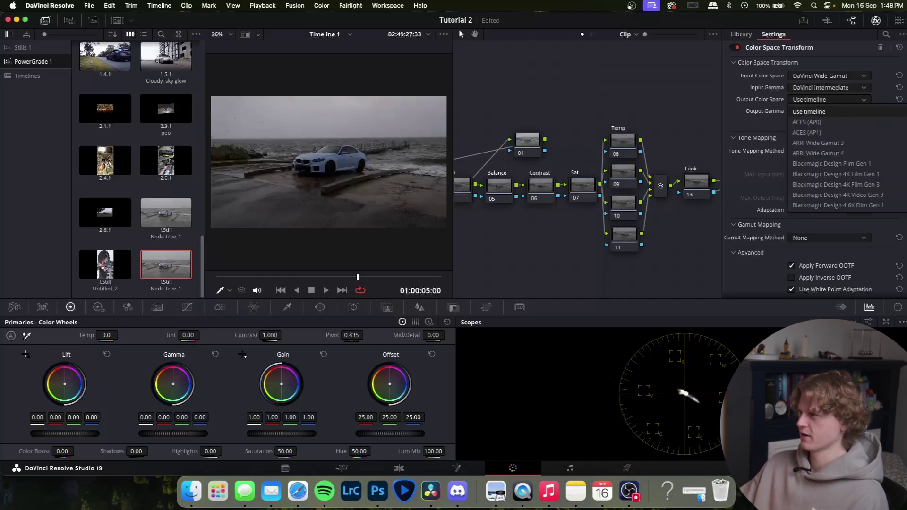
scroll(905, 164, "down", 10)
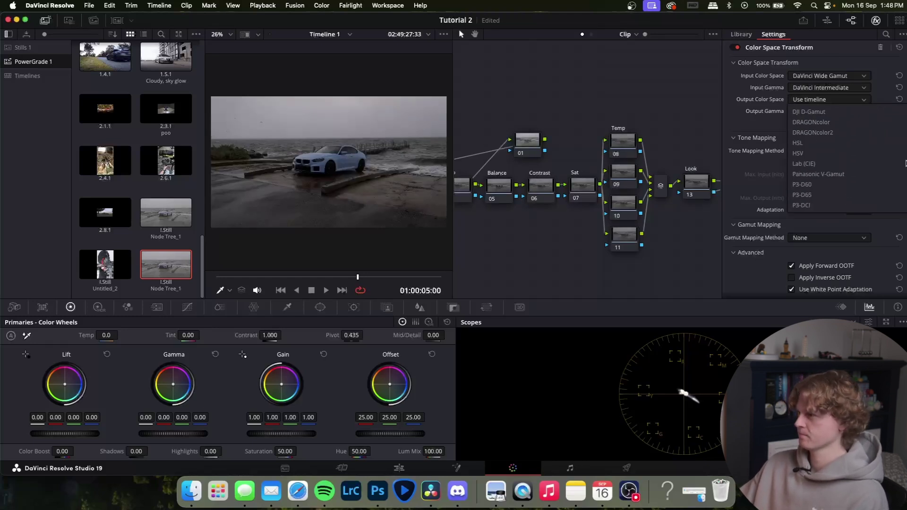
scroll(904, 164, "down", 3)
left_click(802, 152)
left_click(805, 112)
scroll(818, 161, "down", 8)
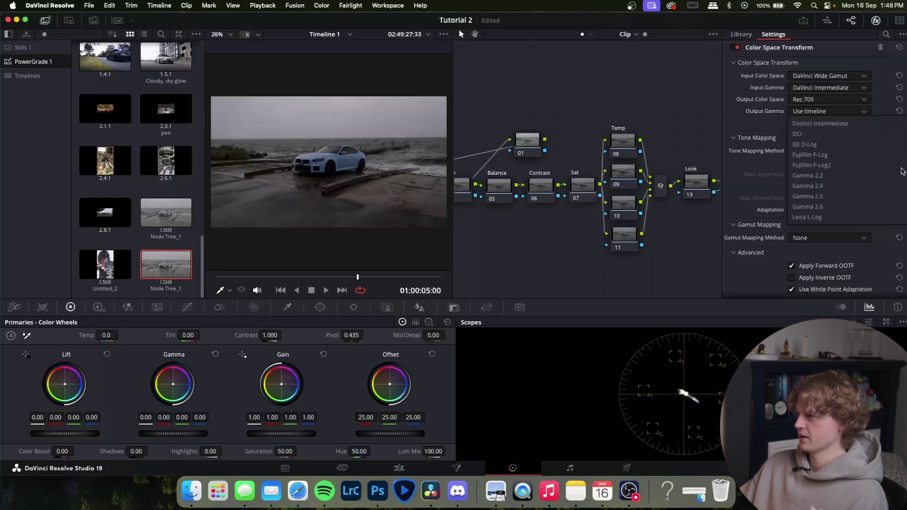
left_click(816, 157)
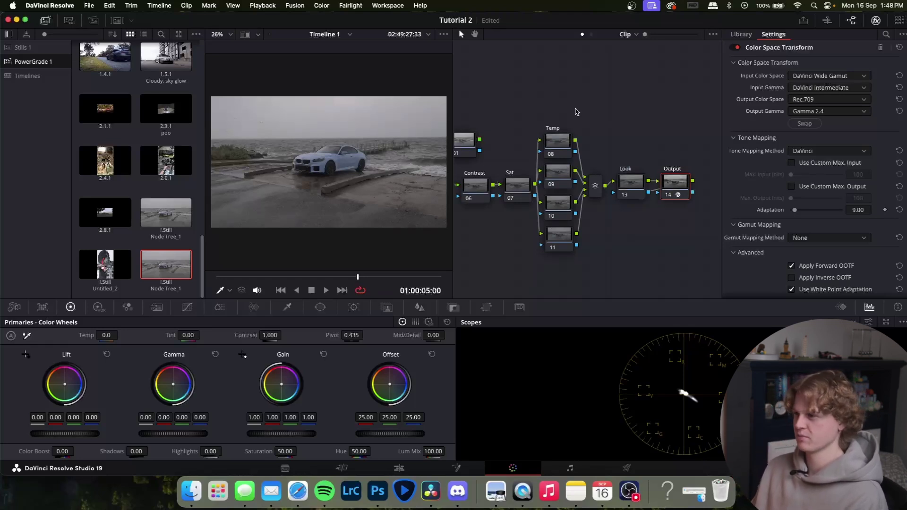
Select the Exp node and show its primaries color wheels
scroll(605, 94, "left", 6)
scroll(606, 94, "right", 3)
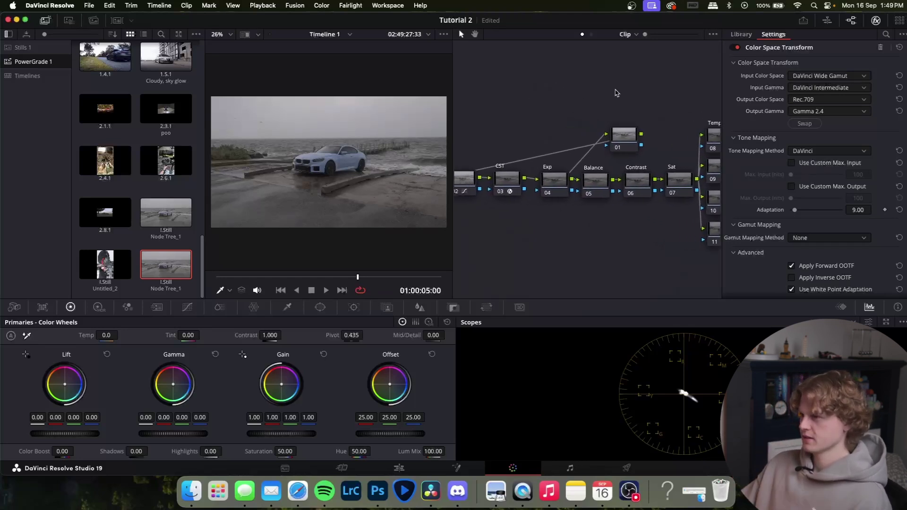
left_click(529, 173)
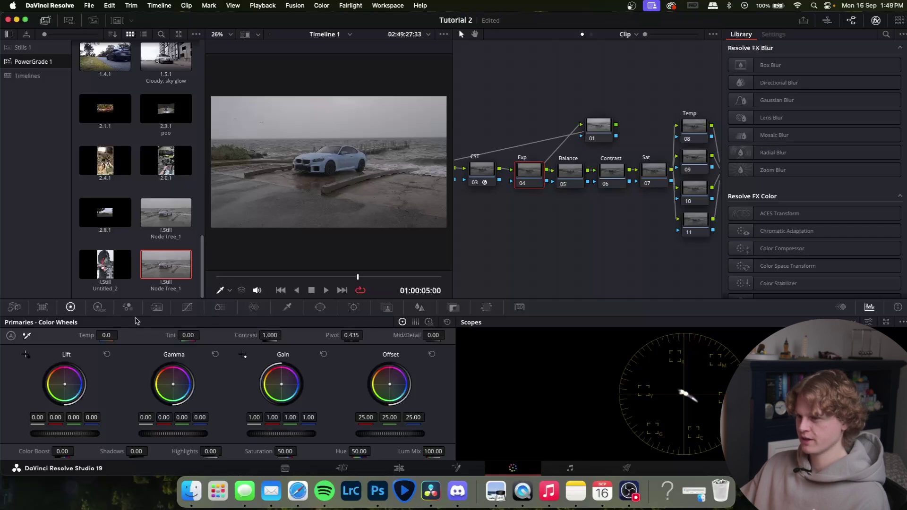
left_click(98, 307)
left_click(69, 310)
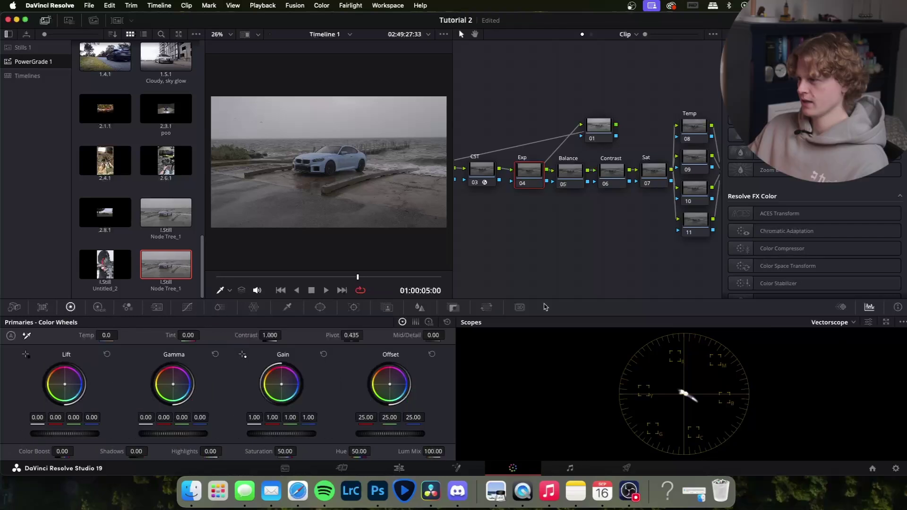
Switch the scopes display to the Waveform
left_click(853, 323)
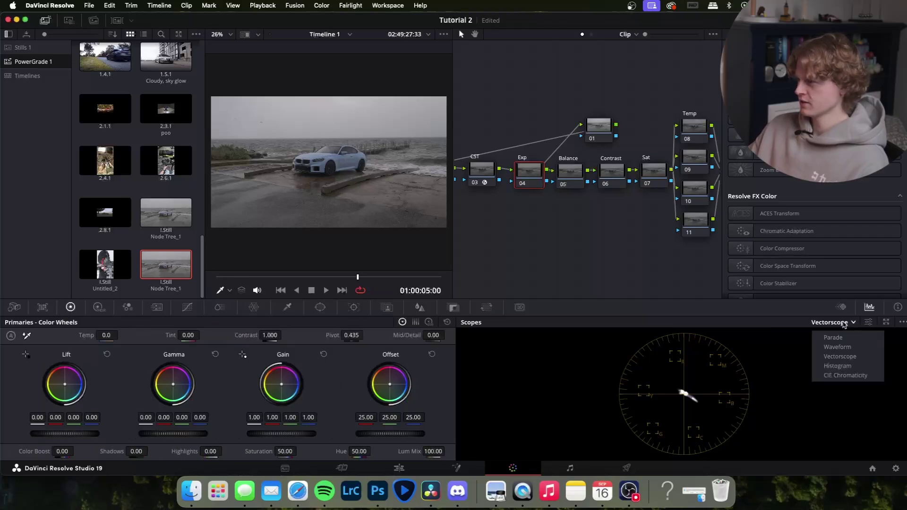
left_click(797, 324)
left_click(853, 322)
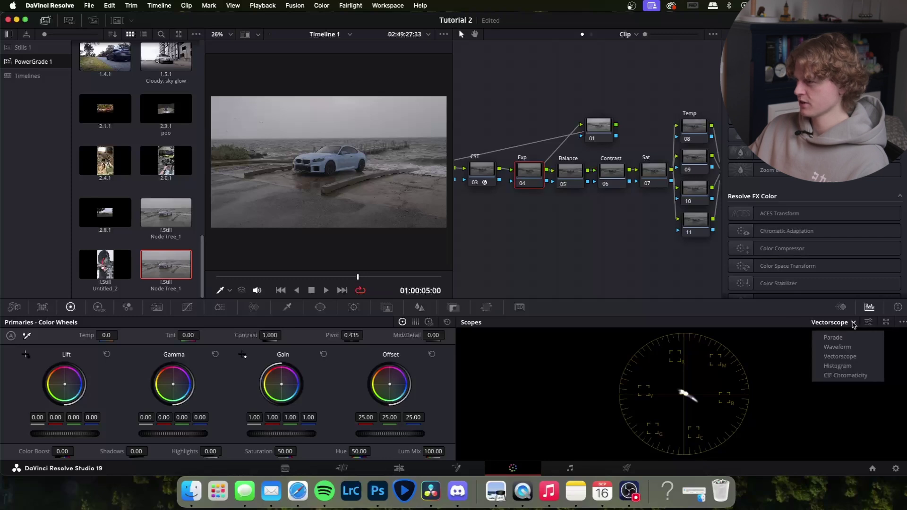
left_click(857, 348)
left_click(841, 307)
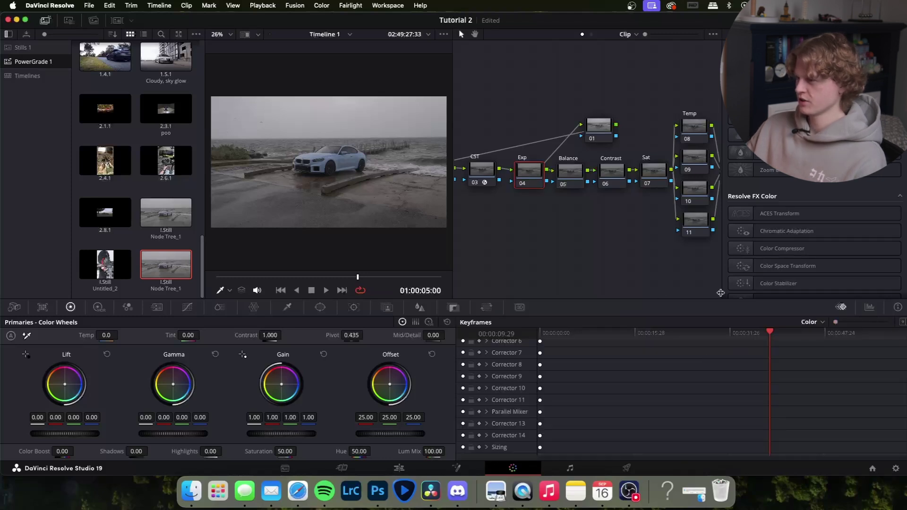
left_click(869, 307)
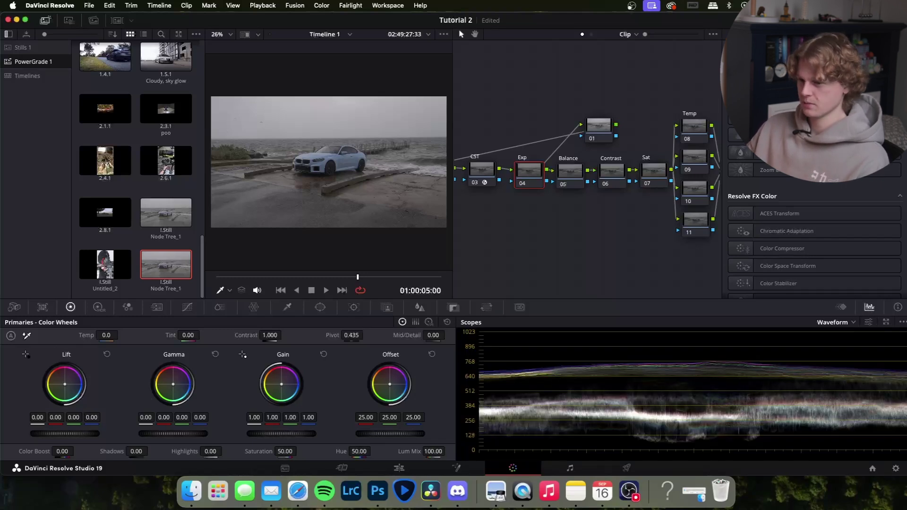
Lower the Exp node's Lift to about -0.04 and raise its Gain to about 1.24
left_click_drag(64, 433, 47, 433)
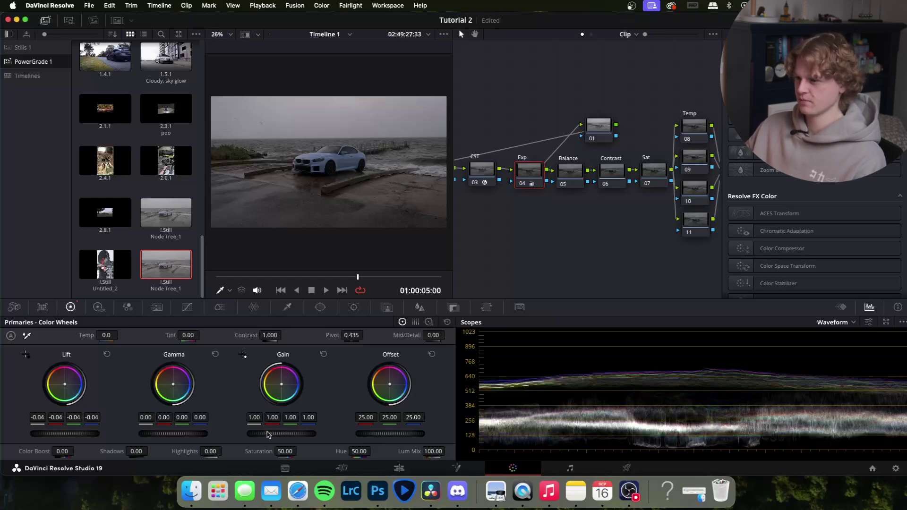
left_click_drag(263, 437, 297, 436)
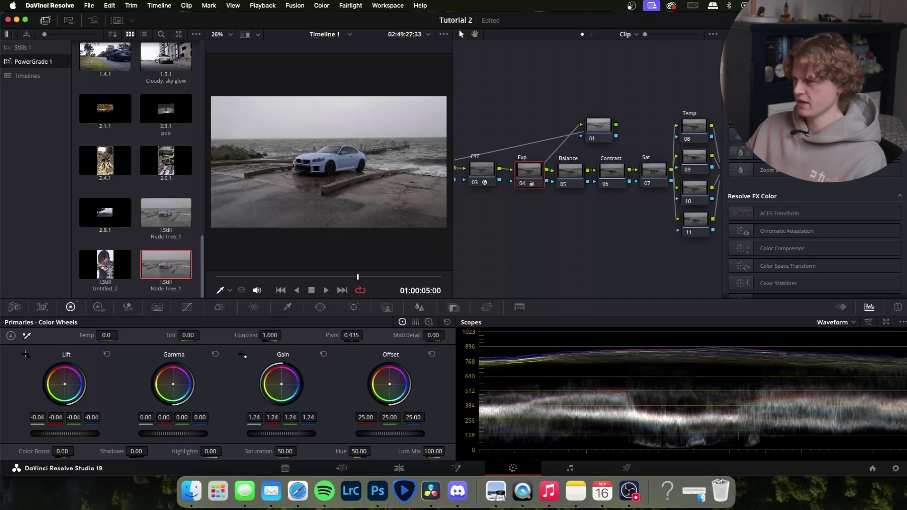
scroll(341, 165, "up", 5)
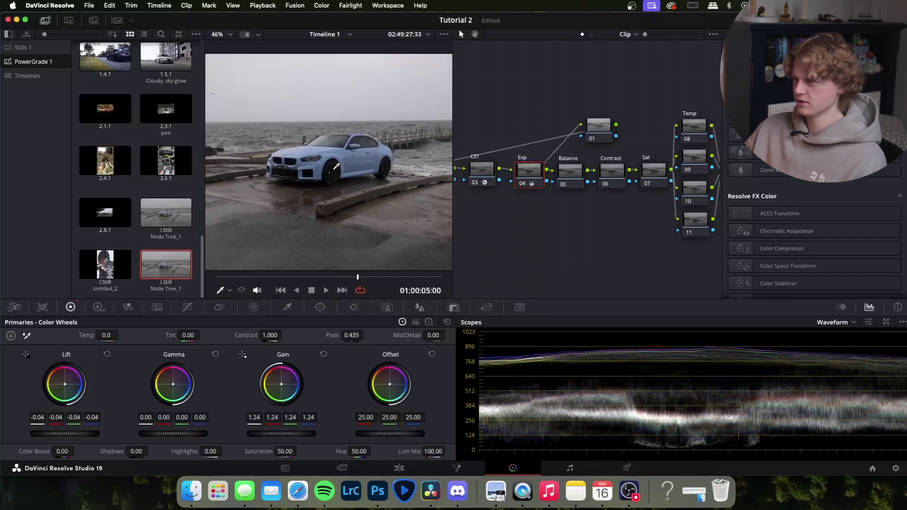
scroll(341, 162, "down", 5)
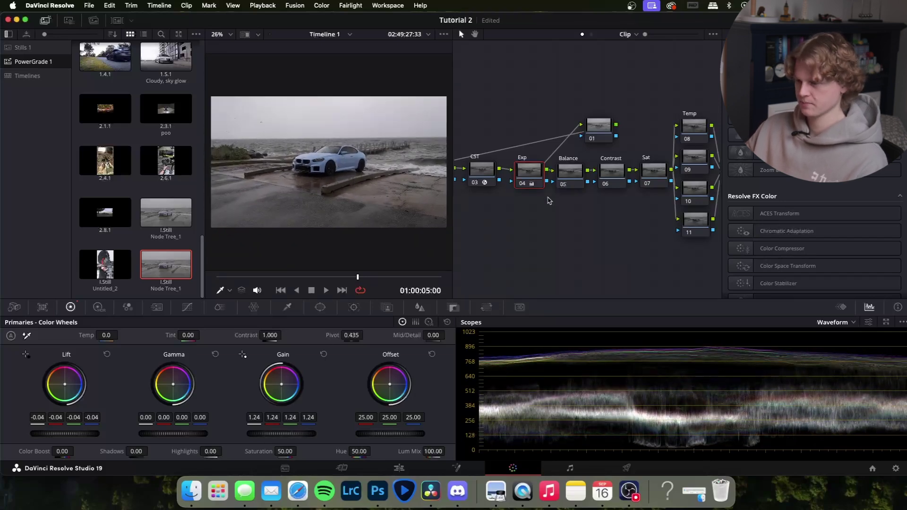
Toggle the Exp node's correction to check its effect, and hide the gallery to enlarge the viewer
key("super+d")
key("super+d")
key("super+d")
key("super+d")
key("ctrl+d")
Examine the enlarged shot with the Exp node's correction disabled and enabled
key("ctrl+d")
left_click(44, 21)
key("ctrl+d")
key("ctrl+d")
key("ctrl+d")
key("ctrl+d")
key("ctrl+d")
key("ctrl+d")
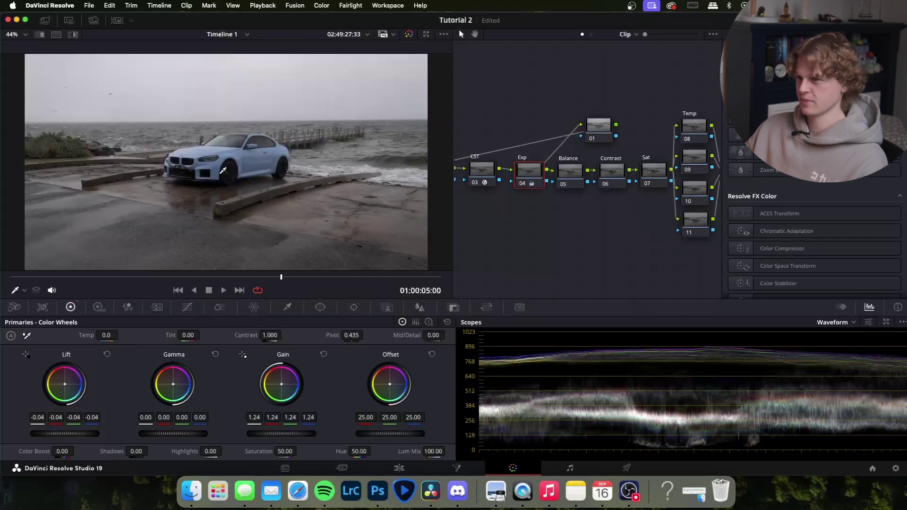
scroll(231, 169, "up", 1)
key("ctrl+d")
key("ctrl+d")
key("ctrl+d")
key("ctrl+d")
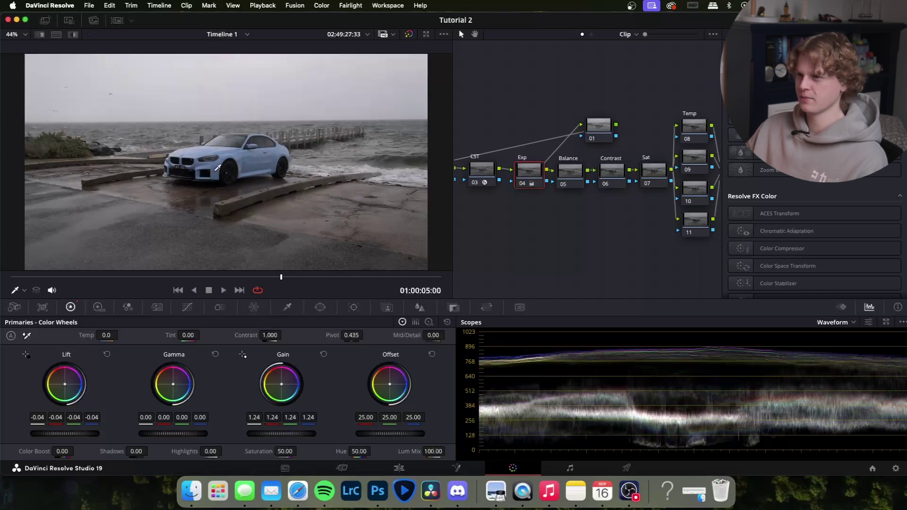
scroll(225, 167, "down", 1)
key("ctrl+d")
key("ctrl+d")
scroll(229, 164, "up", 1)
scroll(227, 159, "down", 1)
scroll(227, 154, "down", 1)
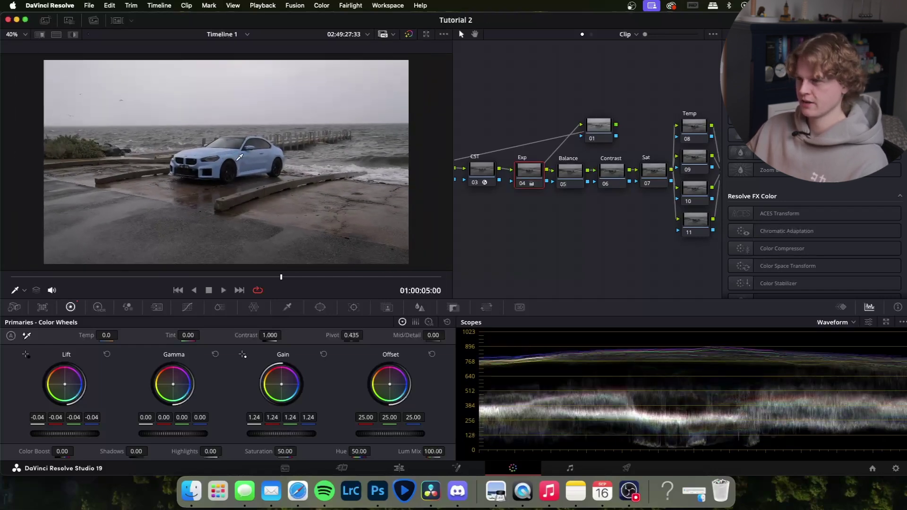
Try shifting the color balance of the Balance node's Offset wheel, and reset the wheel
scroll(581, 116, "right", 2)
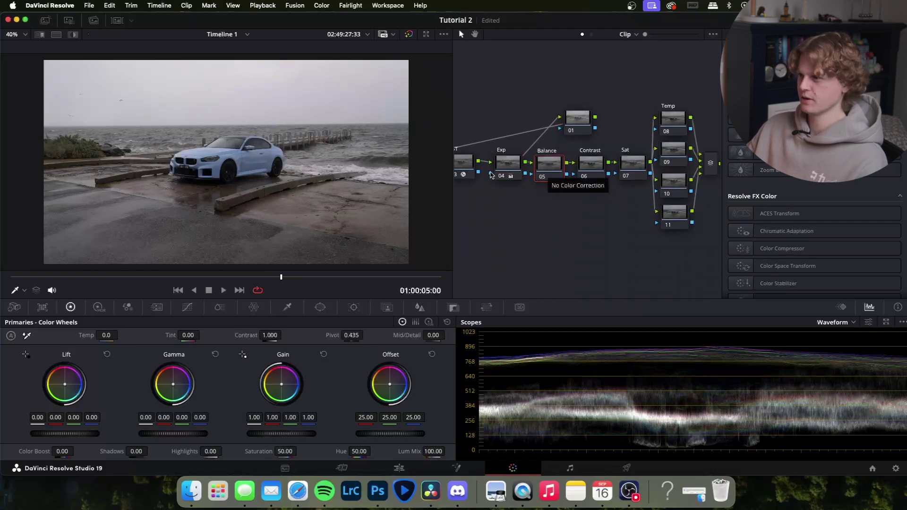
left_click(545, 168)
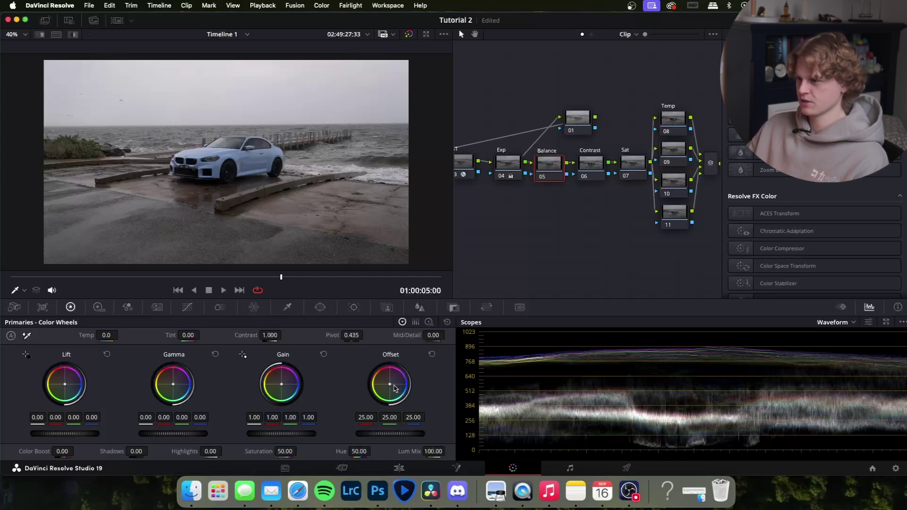
mouse_move(395, 387)
left_mouse_down()
mouse_move(374, 383)
mouse_move(365, 406)
mouse_move(388, 380)
mouse_move(381, 383)
left_mouse_up()
left_click(432, 354)
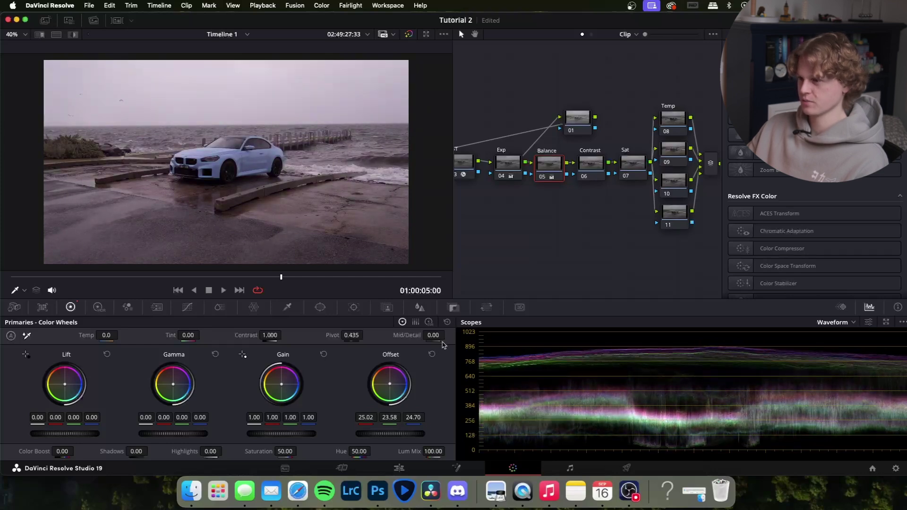
left_click(432, 353)
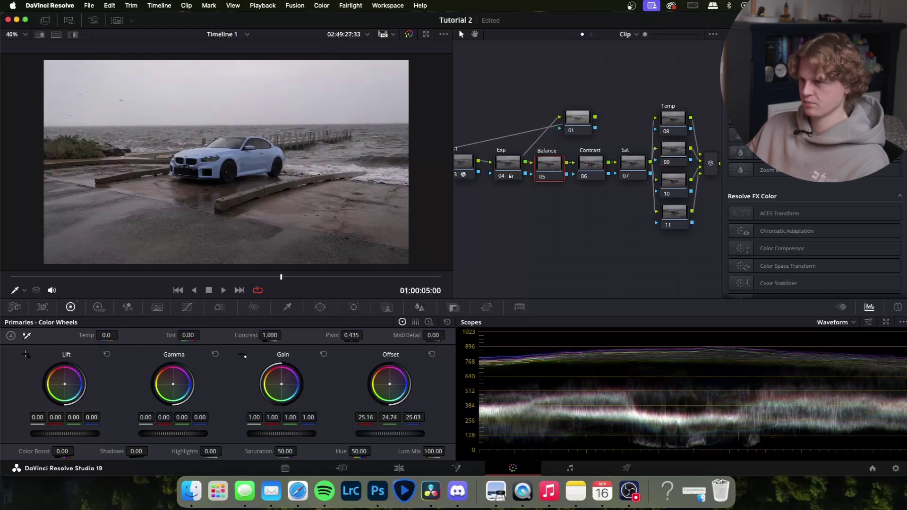
left_click(430, 355)
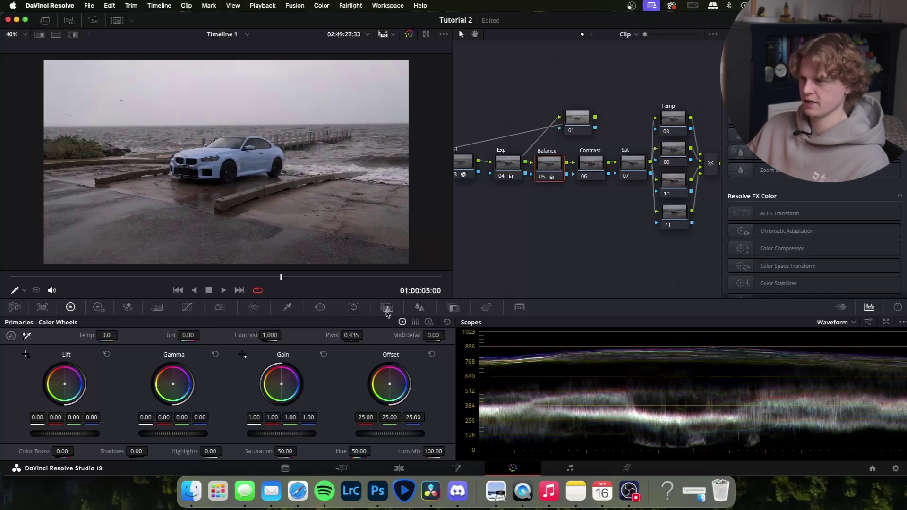
Set the Contrast node's contrast to about 1.054 and its pivot to about 0.408
scroll(529, 179, "up", 2)
scroll(529, 178, "right", 2)
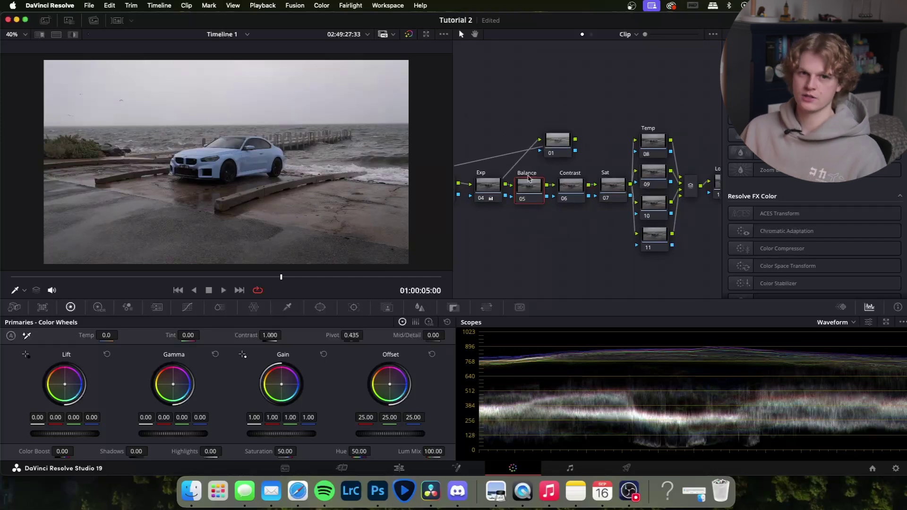
scroll(603, 85, "right", 2)
scroll(603, 85, "down", 1)
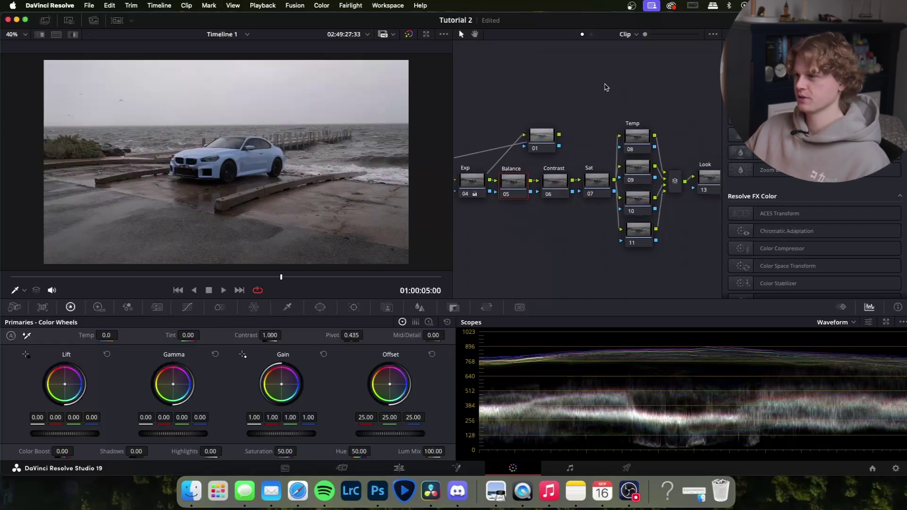
left_click(548, 187)
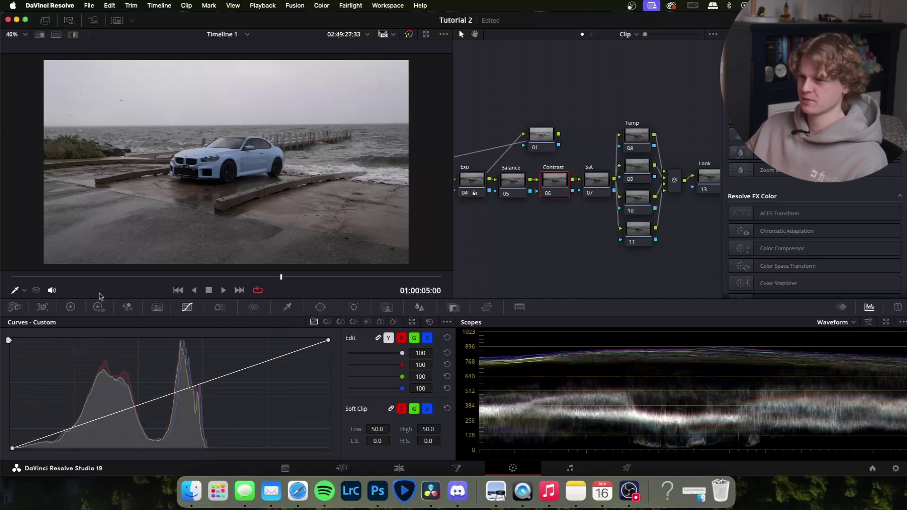
left_click(70, 308)
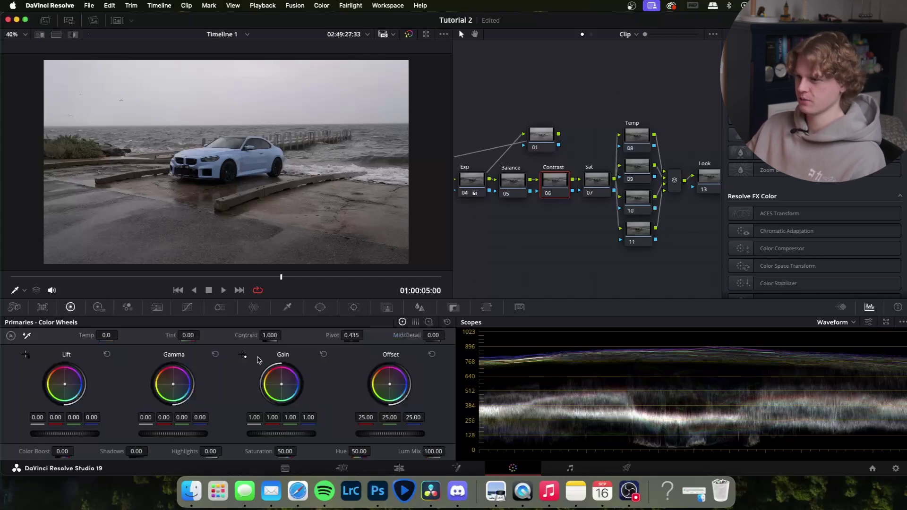
left_click_drag(269, 335, 320, 335)
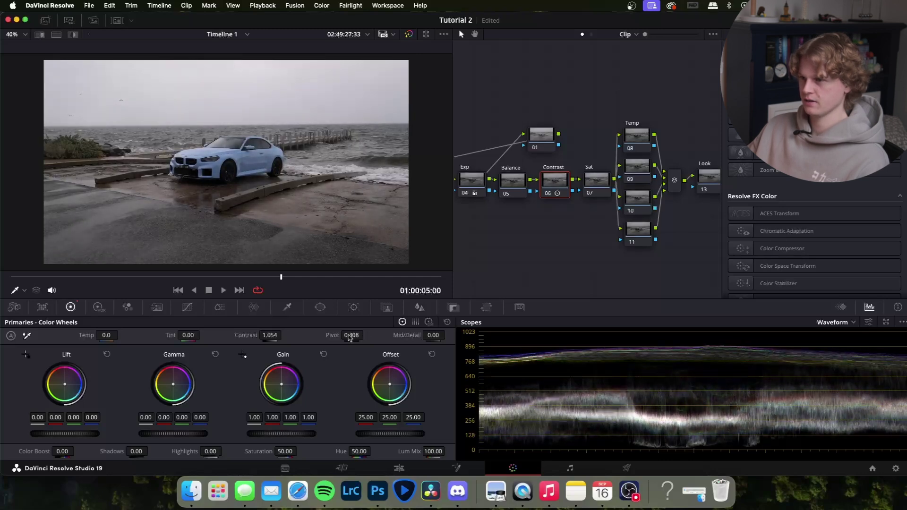
Raise the Sat node's saturation to about 59.6, trying lower and higher values on the way
scroll(211, 155, "up", 2)
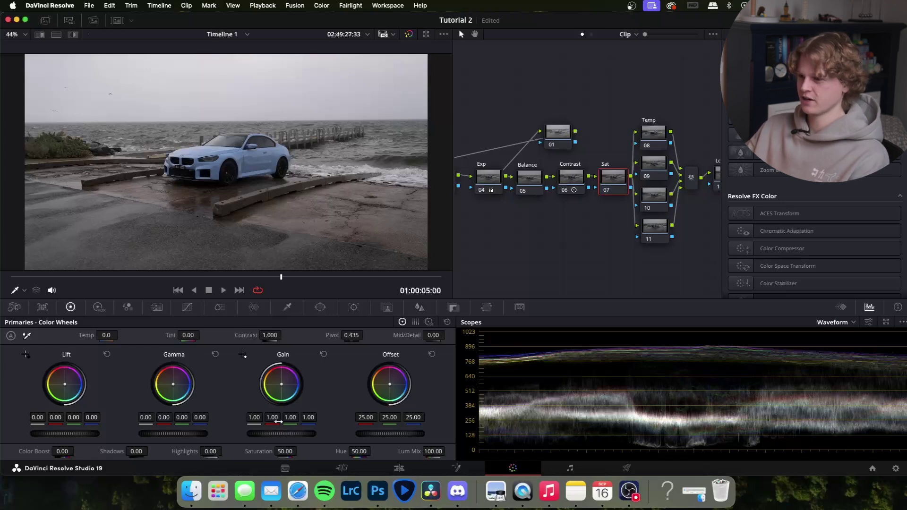
left_click_drag(286, 456, 272, 456)
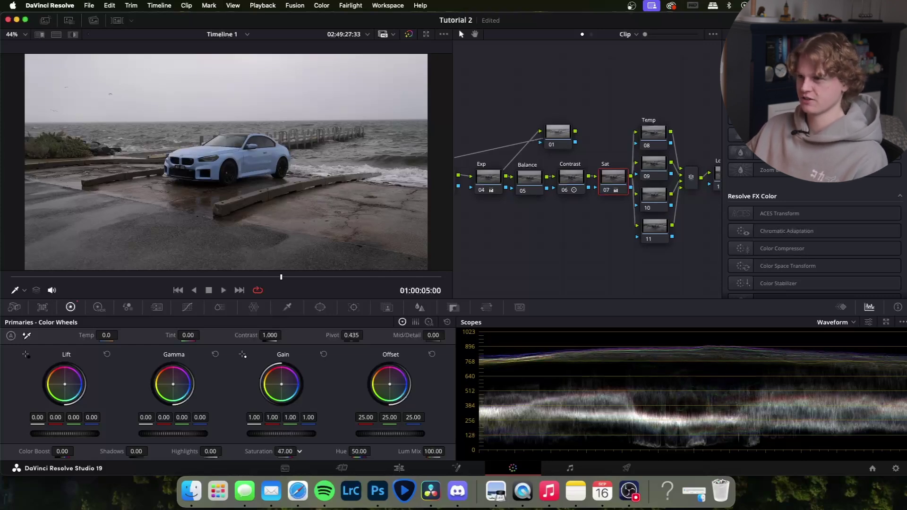
key("super+z")
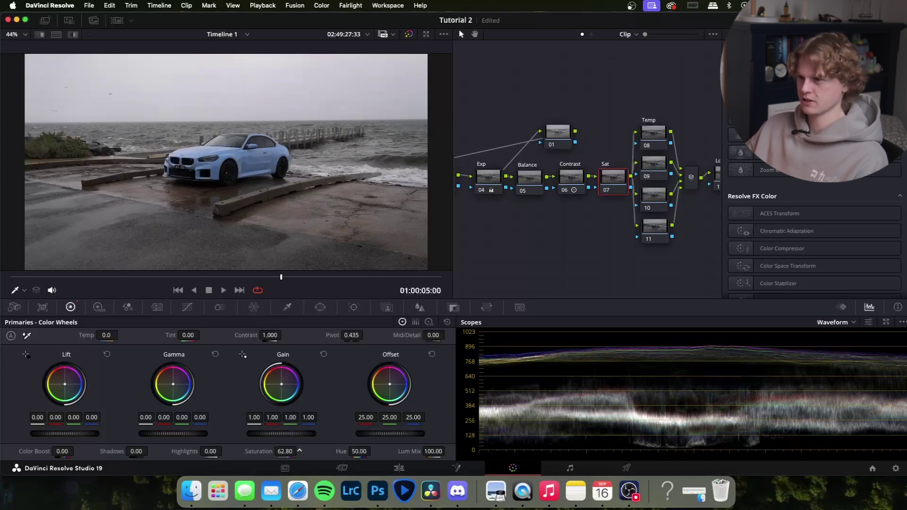
left_click_drag(299, 450, 299, 451)
key("shift+d")
key("shift+d")
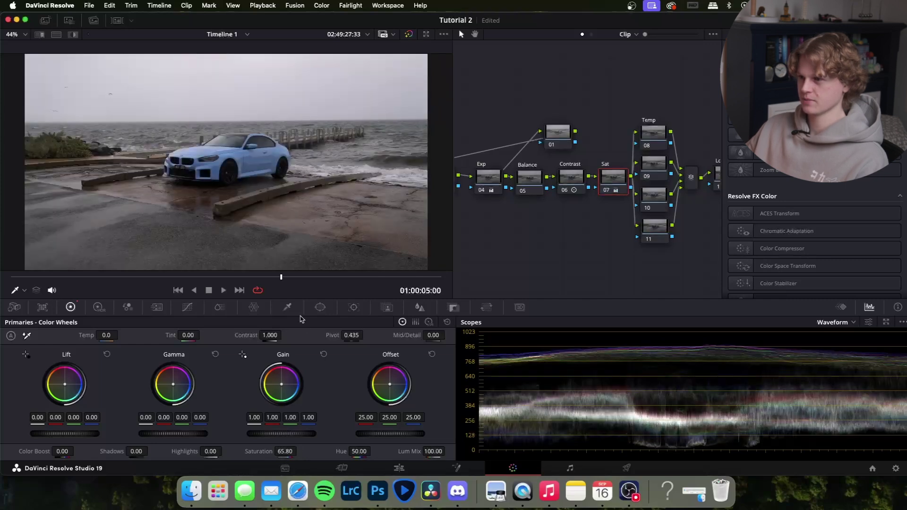
left_click_drag(299, 450, 299, 451)
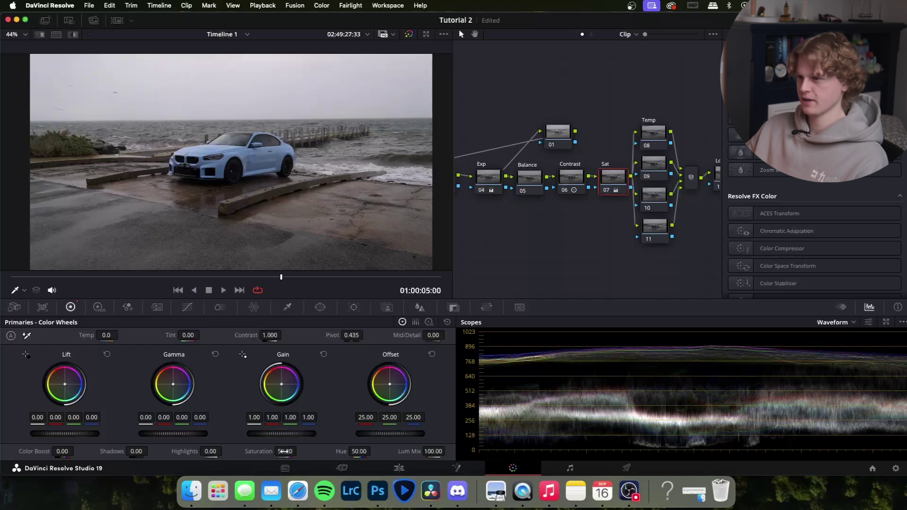
scroll(264, 214, "down", 1)
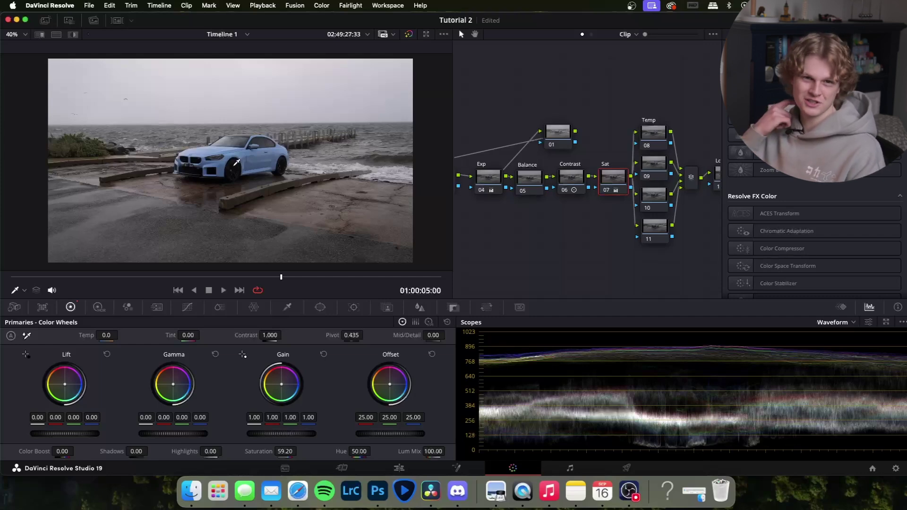
left_click_drag(296, 451, 274, 451)
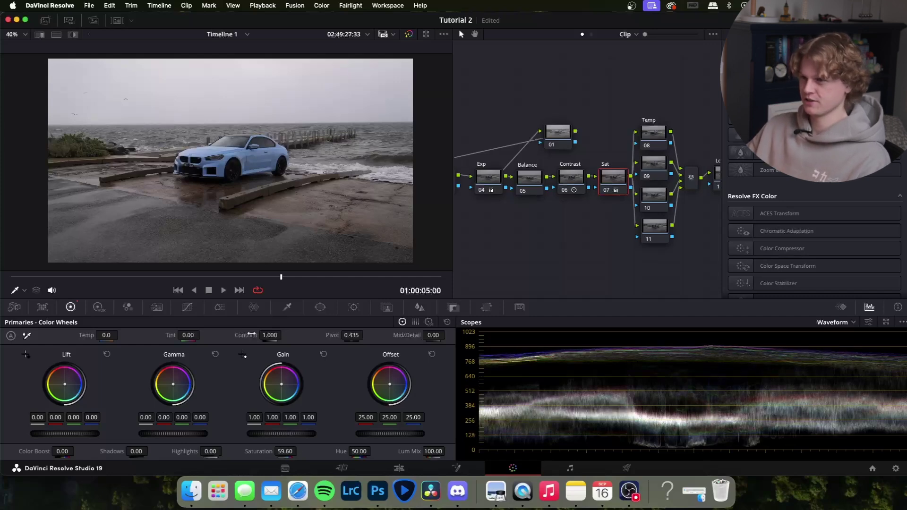
Toggle the Sat node's correction off and on to compare the shot with and without the saturation change
key("ctrl+d")
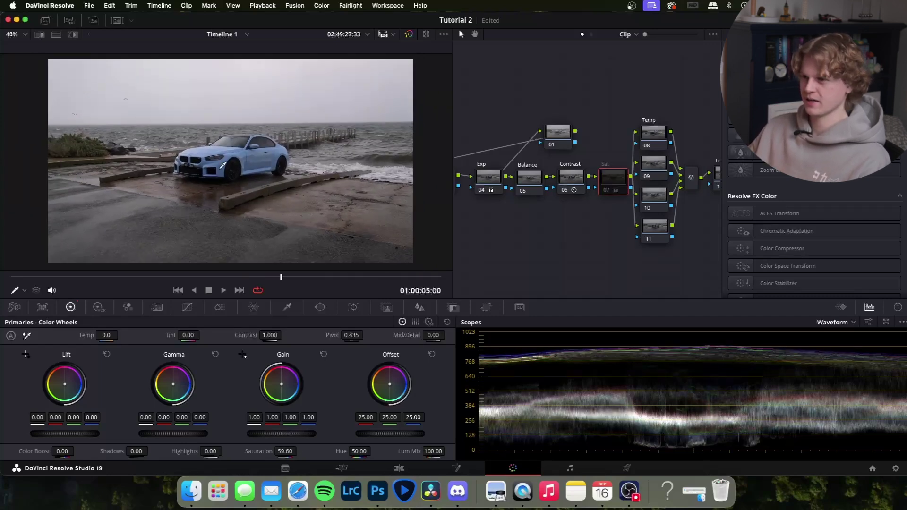
key("ctrl+d")
key("alt+d")
key("alt+d")
key("alt+d")
key("alt+d")
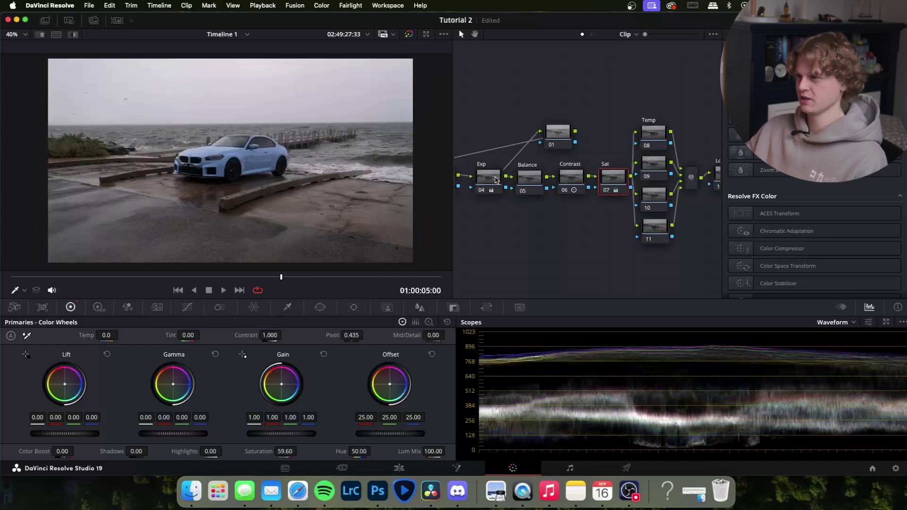
key("alt+d")
key("alt+d")
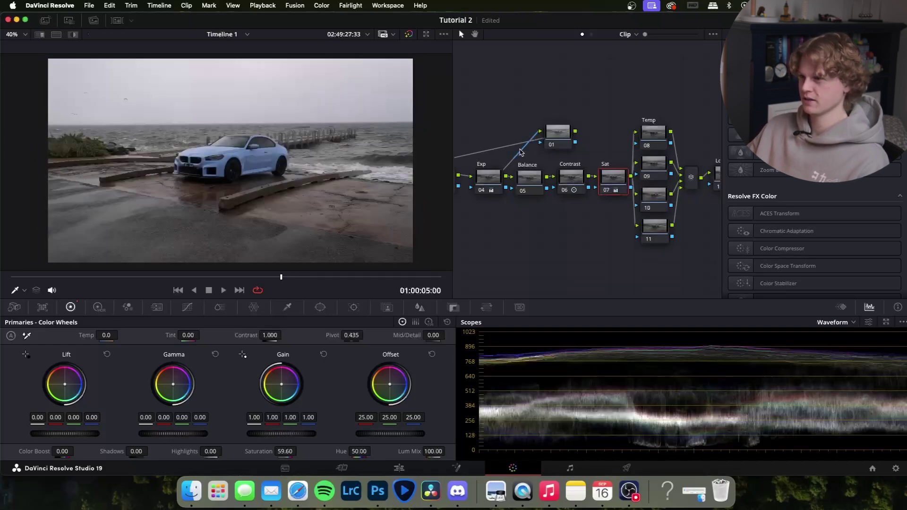
key("alt+d")
key("alt+d")
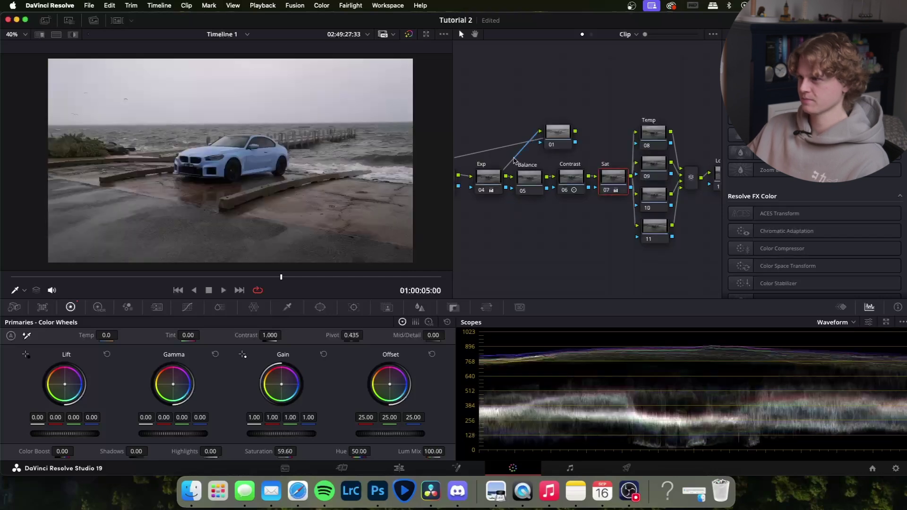
Select the Exp, Balance, Contrast and Sat nodes together and compare the shot with them disabled and enabled
left_click_drag(510, 158, 528, 157)
left_click_drag(488, 208, 616, 177)
key("super+d")
key("super+d")
key("super+d")
key("super+d")
key("super+d")
key("super+d")
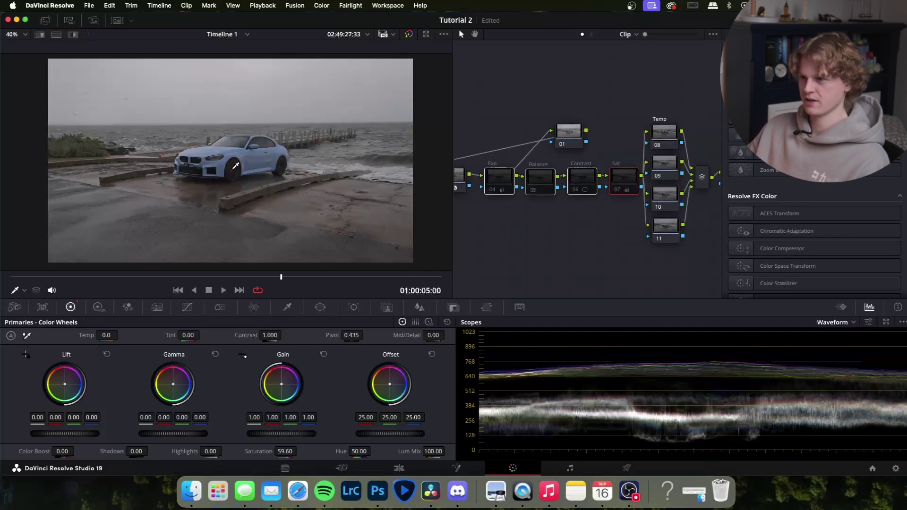
key("super+d")
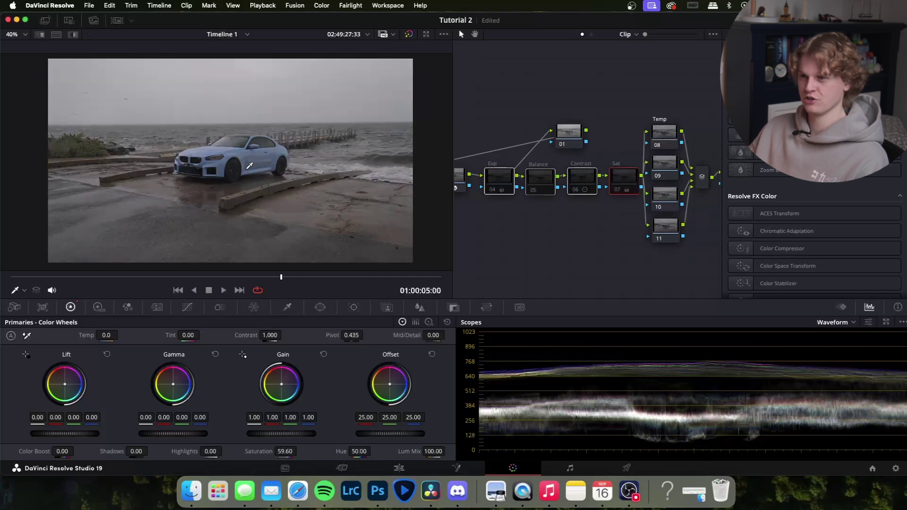
key("super+d")
Cool the shot on the Temp node with a temperature of about -120, and toggle the node to check the effect
scroll(611, 128, "right", 3)
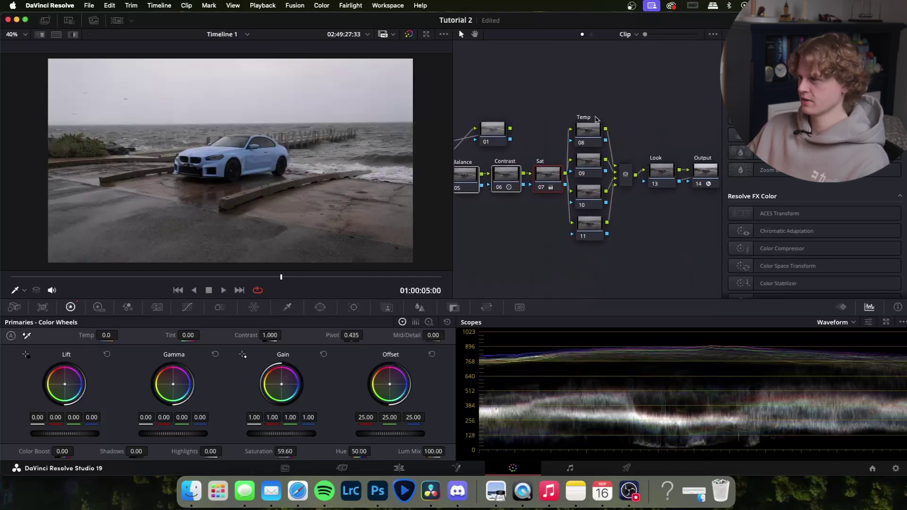
left_click(584, 135)
left_click_drag(106, 335, 52, 333)
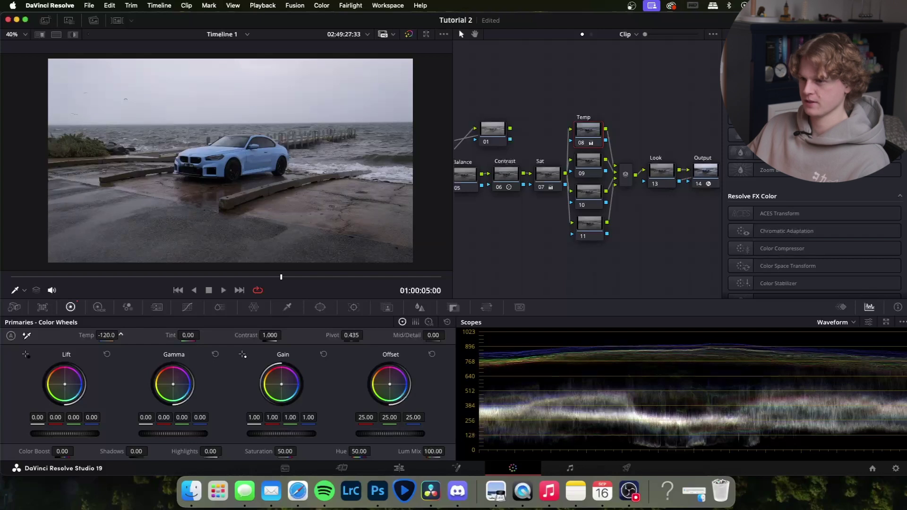
key("ctrl+d")
key("super+d")
key("super+d")
key("super+d")
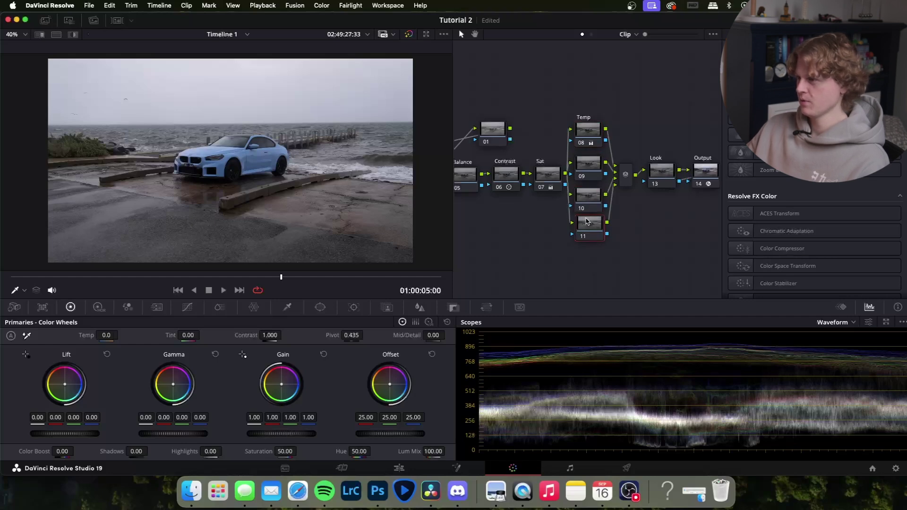
Find the Glow effect, apply it to node 09, and lower its shine threshold to about 0.486
left_click(576, 228)
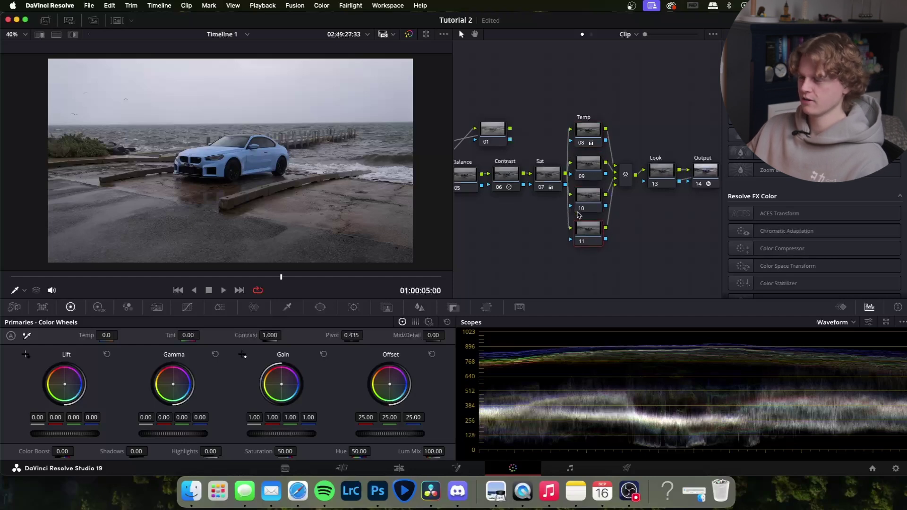
left_click(591, 173)
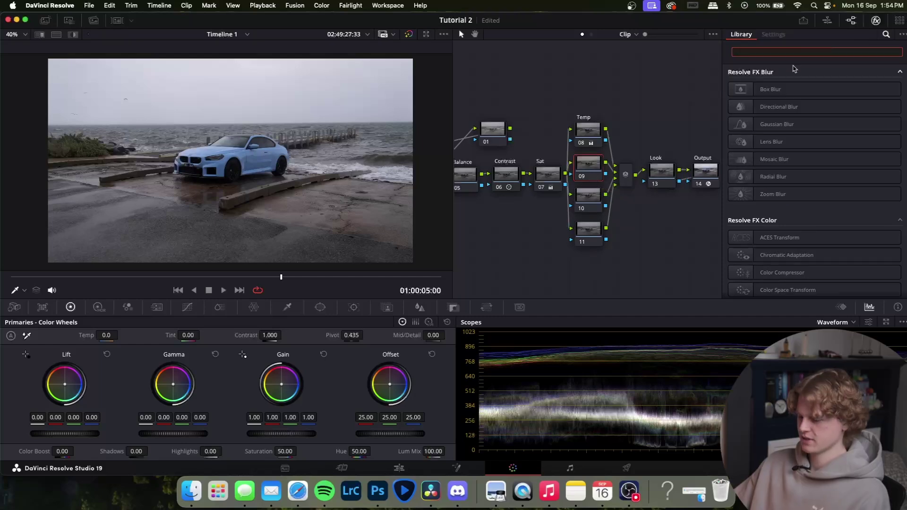
type("glow")
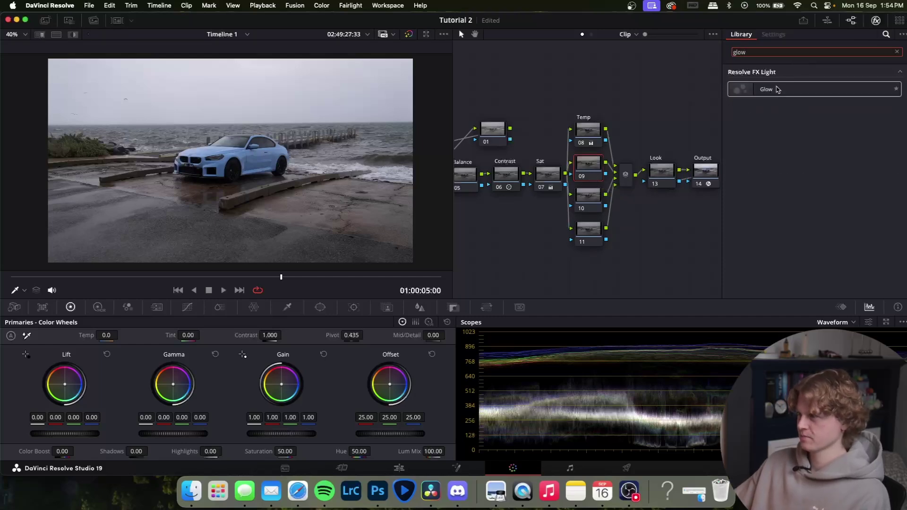
left_click_drag(766, 89, 588, 167)
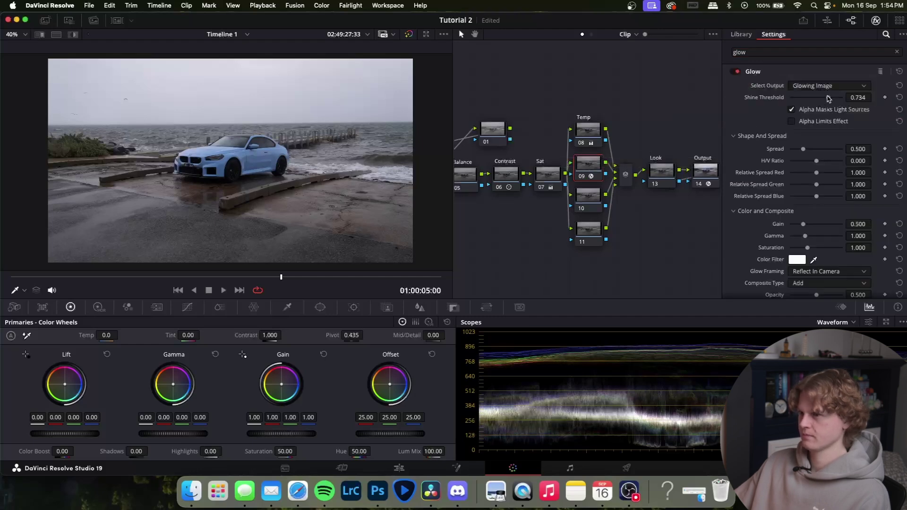
left_click_drag(828, 96, 815, 100)
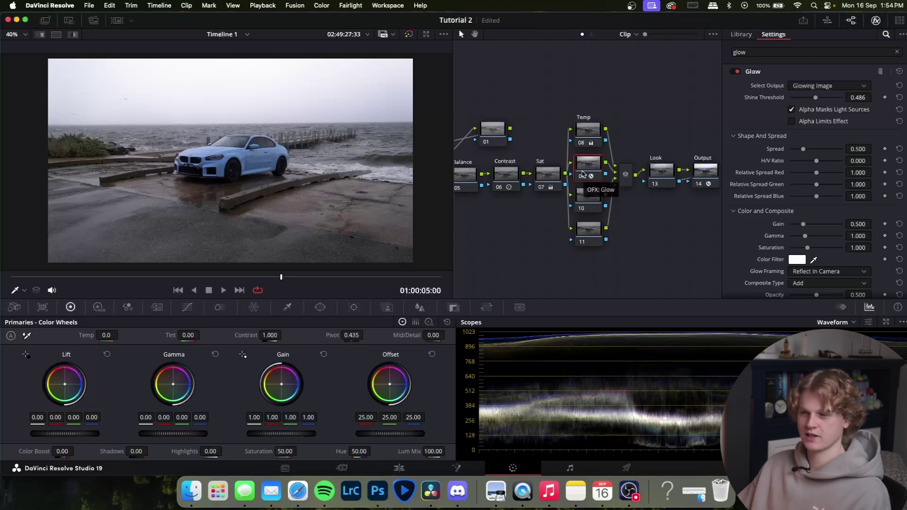
Add a gradient window to node 10, fading upward from just below the frame with a softness of about 3.99
left_click(583, 196)
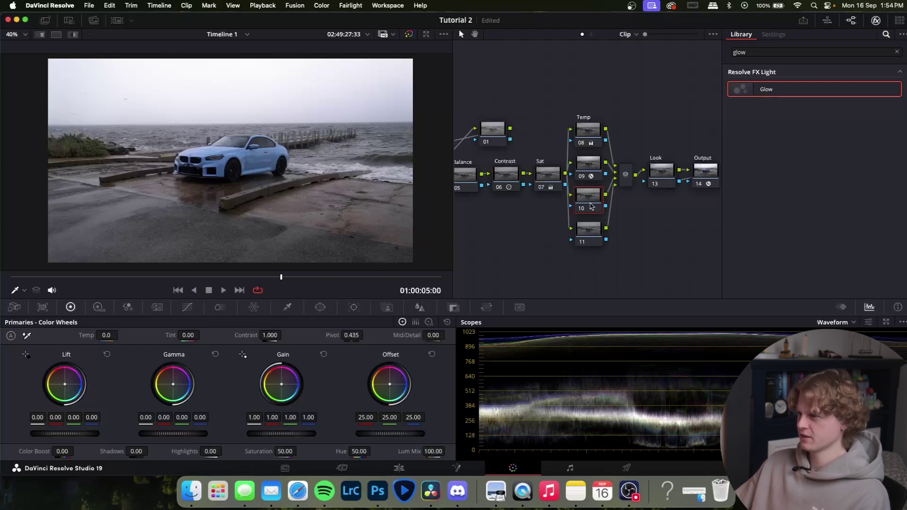
left_click(320, 308)
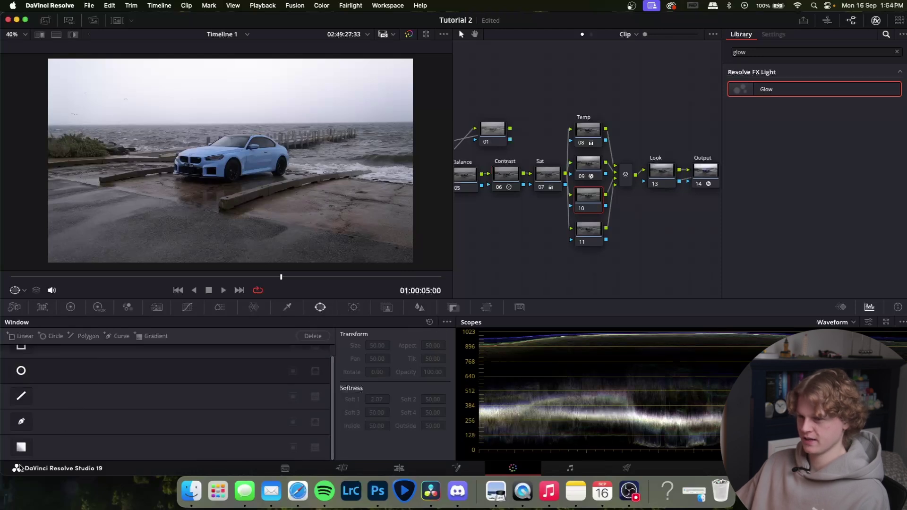
left_click(20, 447)
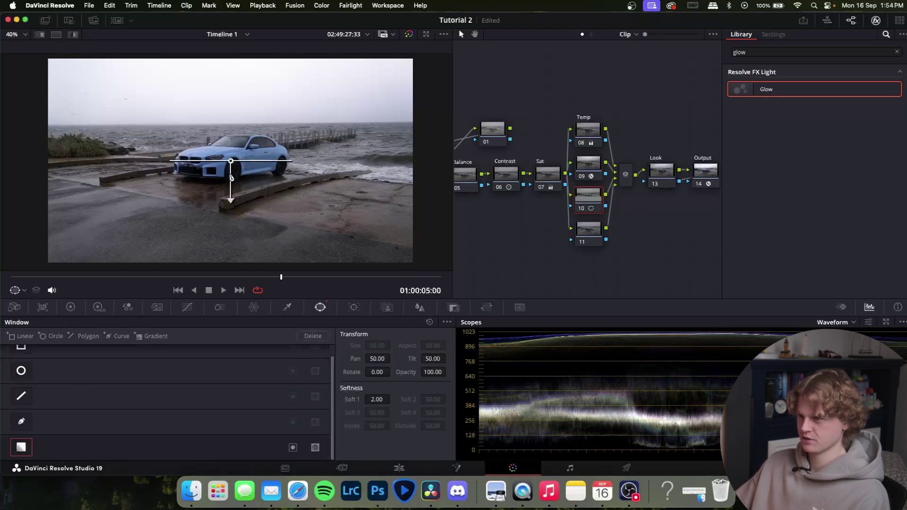
left_click_drag(231, 194, 230, 105)
left_click_drag(237, 173, 228, 276)
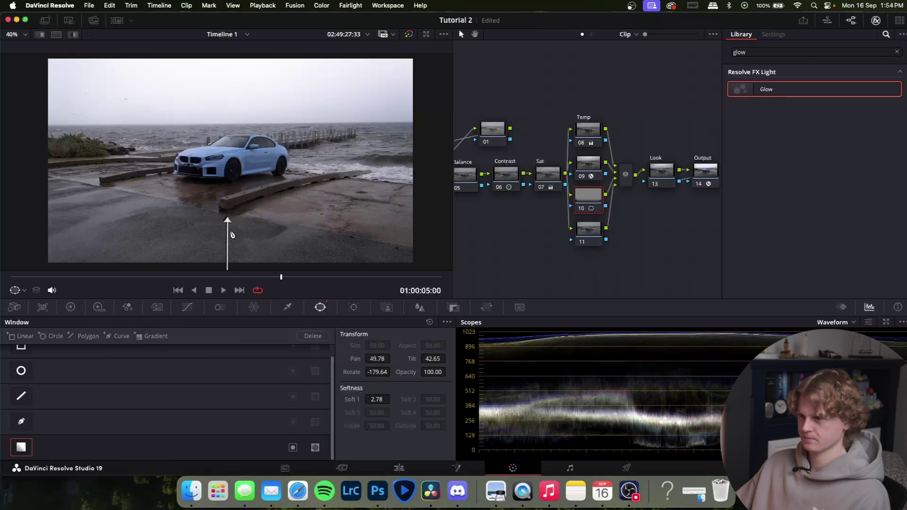
scroll(216, 231, "down", 2)
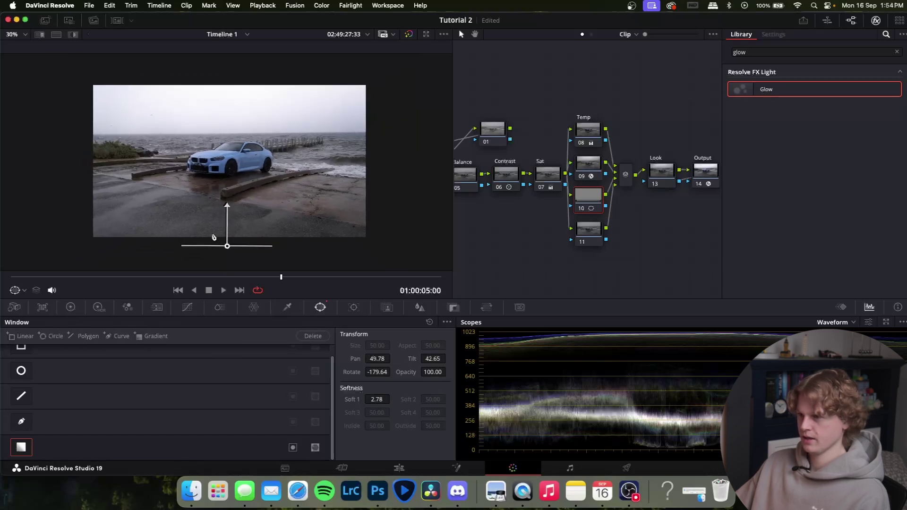
left_click_drag(228, 245, 226, 247)
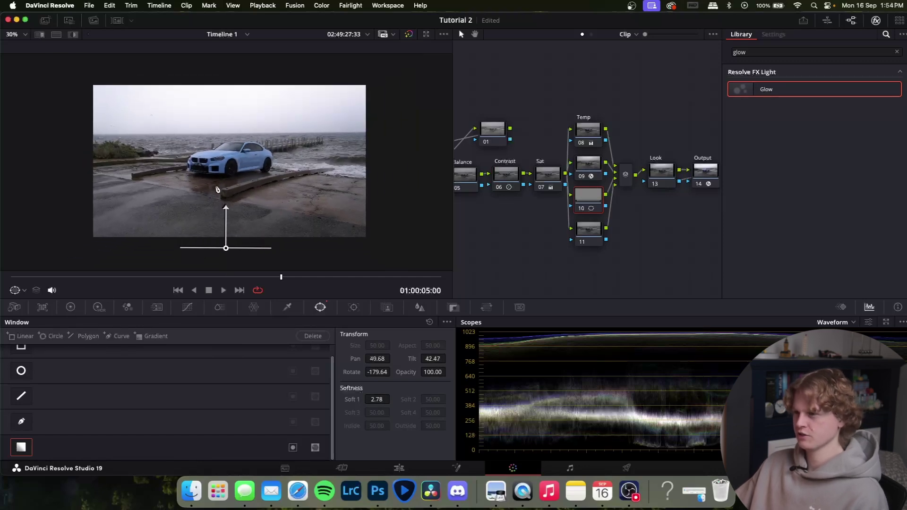
mouse_move(223, 207)
left_mouse_down()
mouse_move(226, 142)
mouse_move(223, 191)
left_mouse_up()
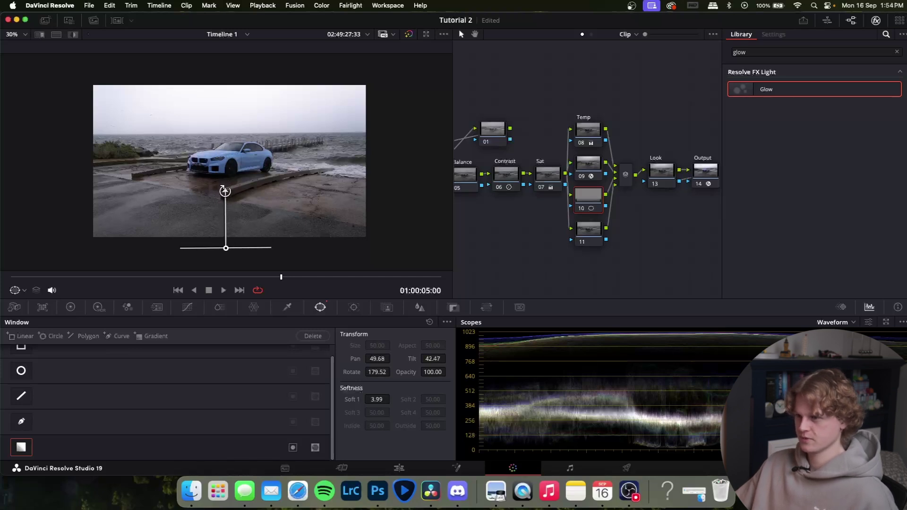
Darken the gradient area of node 10 by lowering the Offset to about 12.30, and move the playhead to 01:00:05:06
left_click(71, 308)
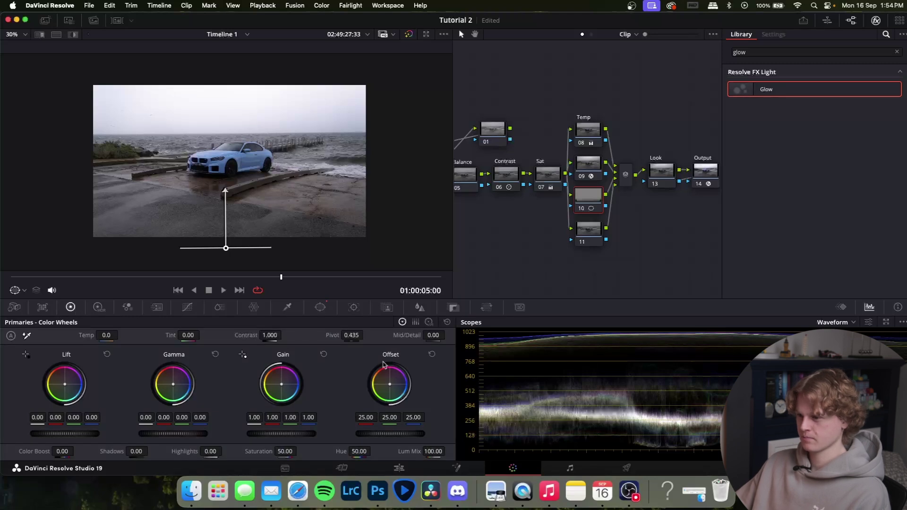
left_click_drag(417, 435, 360, 434)
mouse_move(281, 278)
left_mouse_down()
mouse_move(121, 279)
mouse_move(325, 282)
mouse_move(292, 282)
left_mouse_up()
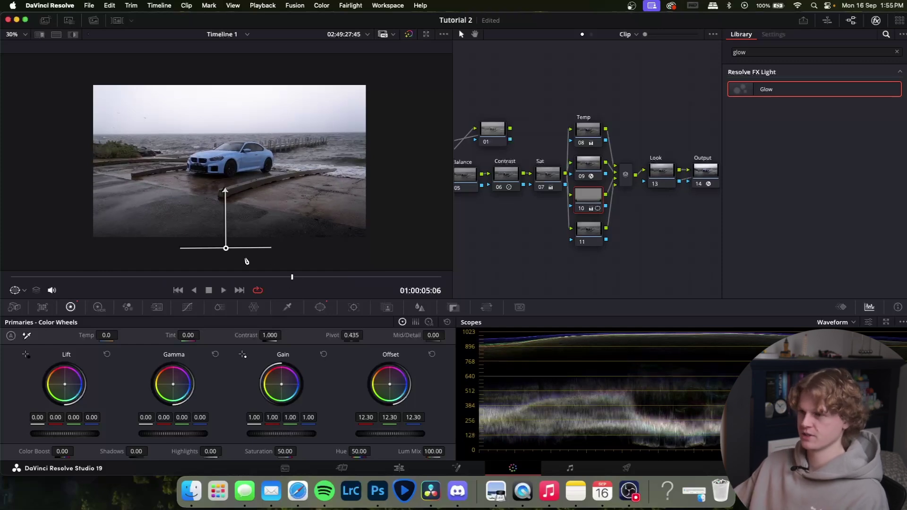
Remove the glow and gradient adjustments from the parallel nodes, and reduce the parallel branches to three
left_click(588, 232)
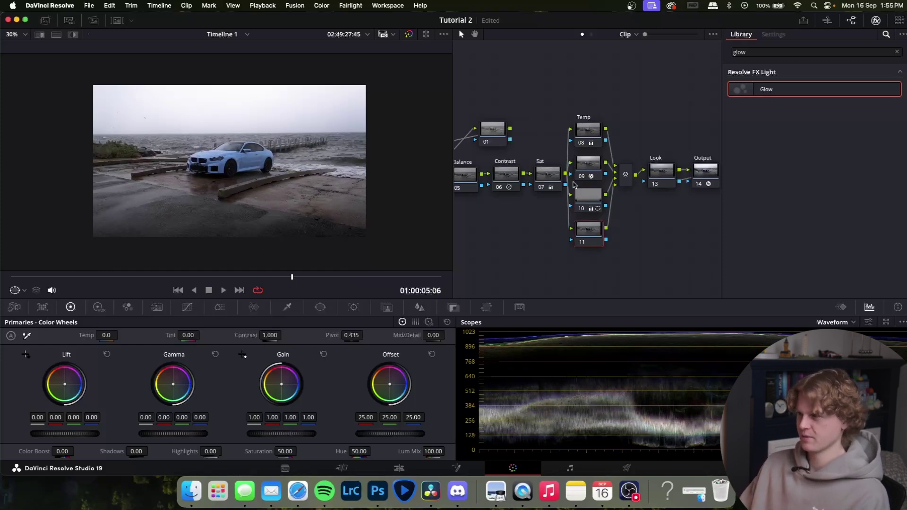
key("alt+p")
key("alt+p")
key("super+z")
key("super+z")
key("super+z")
key("super+shift+z")
key("super+shift+z")
key("super+shift+z")
key("super+z")
key("super+z")
key("super+z")
right_click(598, 222)
left_click(621, 228)
left_click(597, 190)
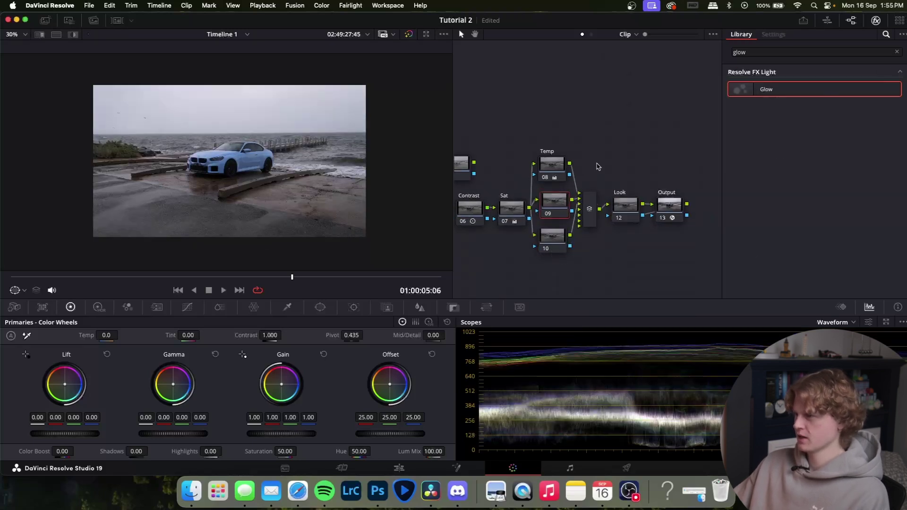
Apply the Cool LUT from the Luts folder to the Look node, and close the LUT gallery
left_click(580, 212)
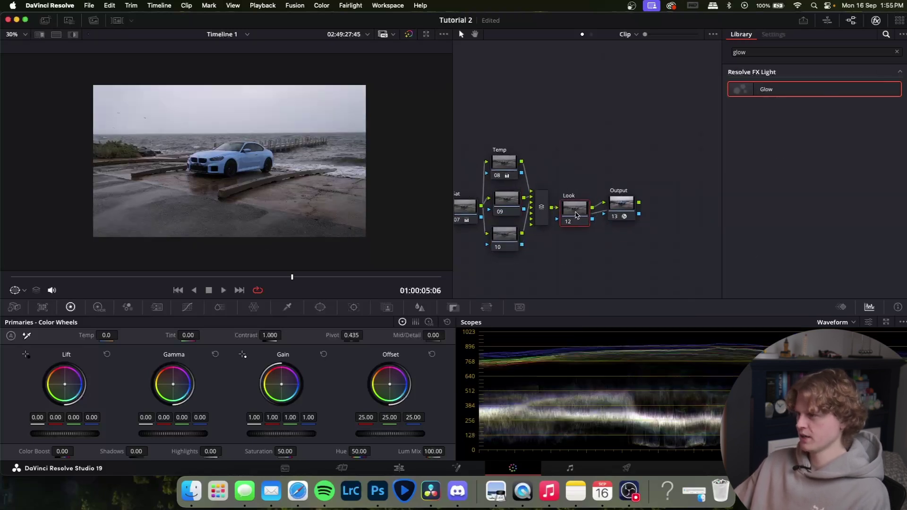
left_click_drag(581, 158, 624, 156)
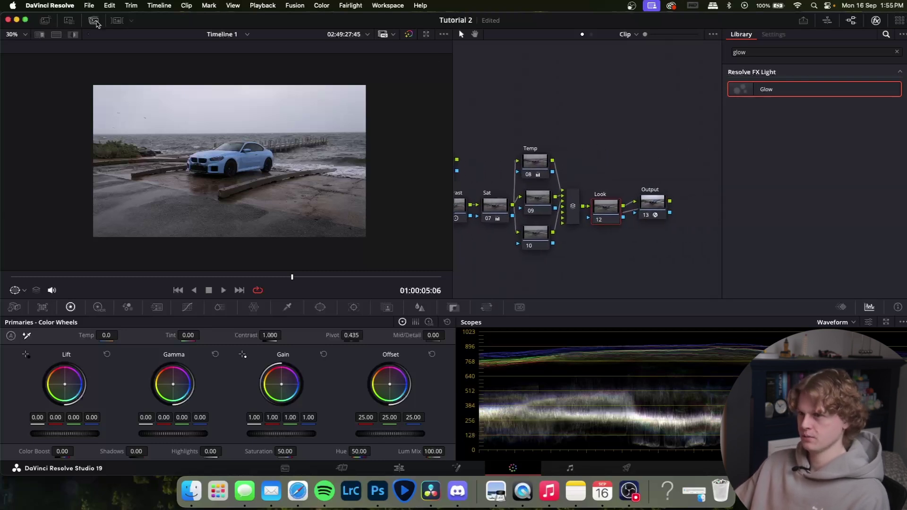
left_click(69, 21)
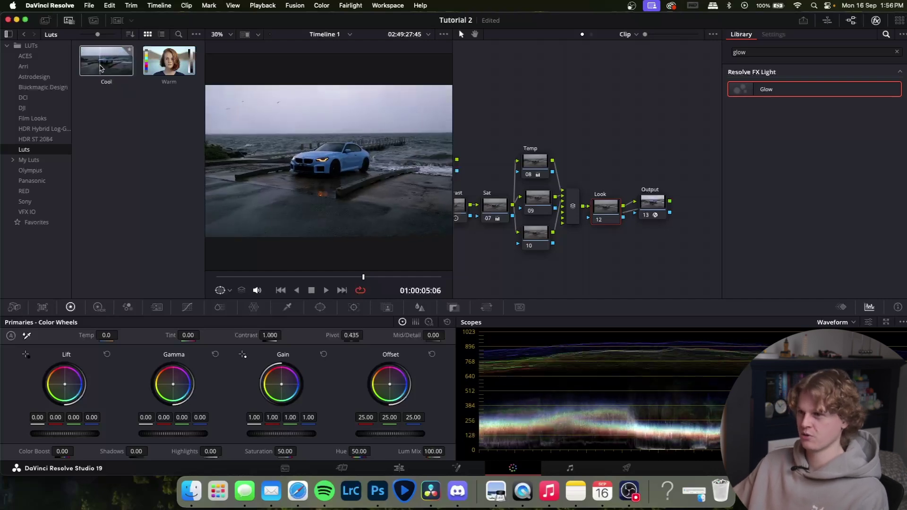
double_click(104, 63)
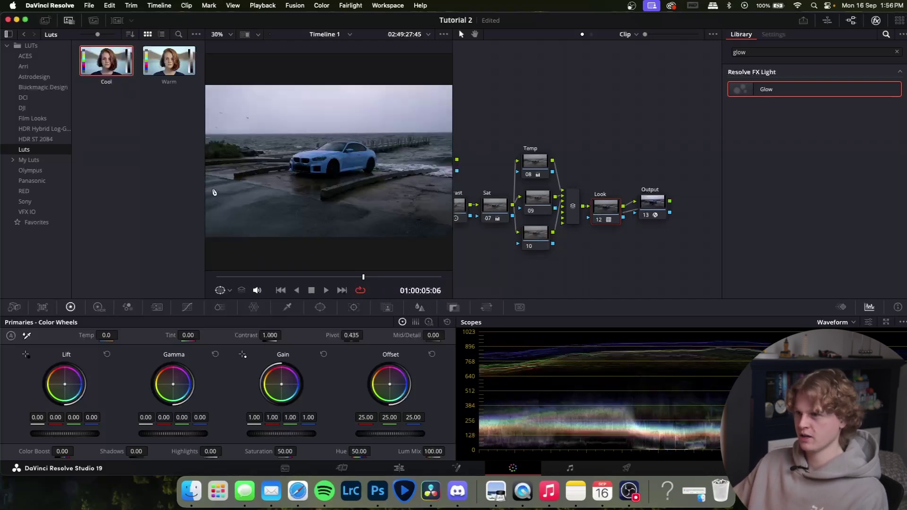
left_click(68, 20)
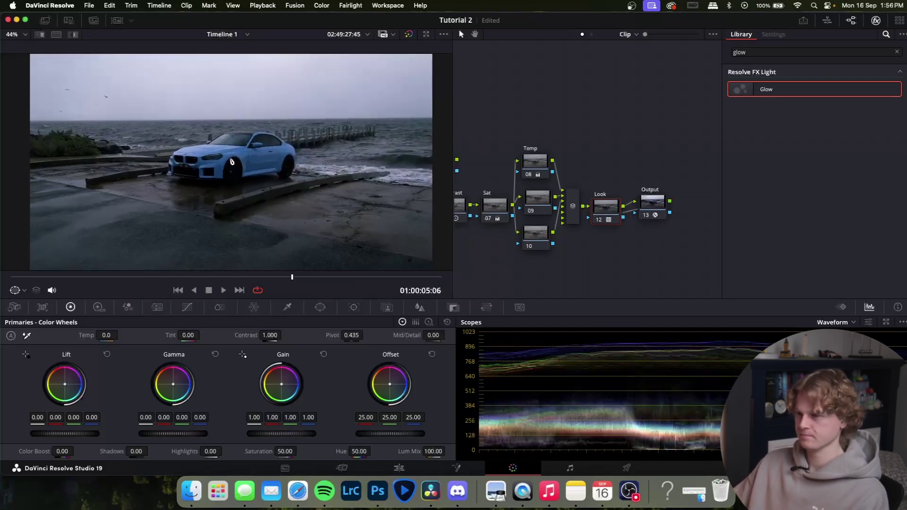
Play the clip from an earlier point up to 01:00:04:08 to review the Cool look in motion
left_click_drag(292, 277, 178, 277)
key("space")
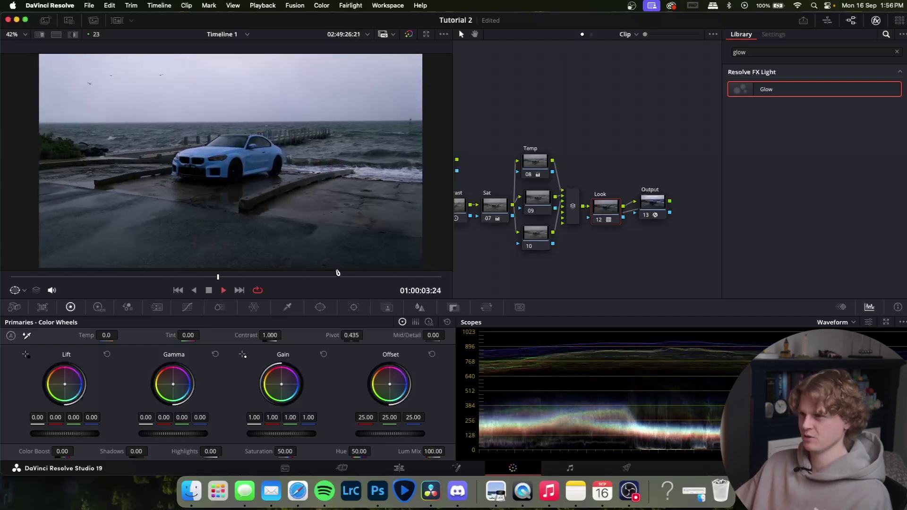
key("space")
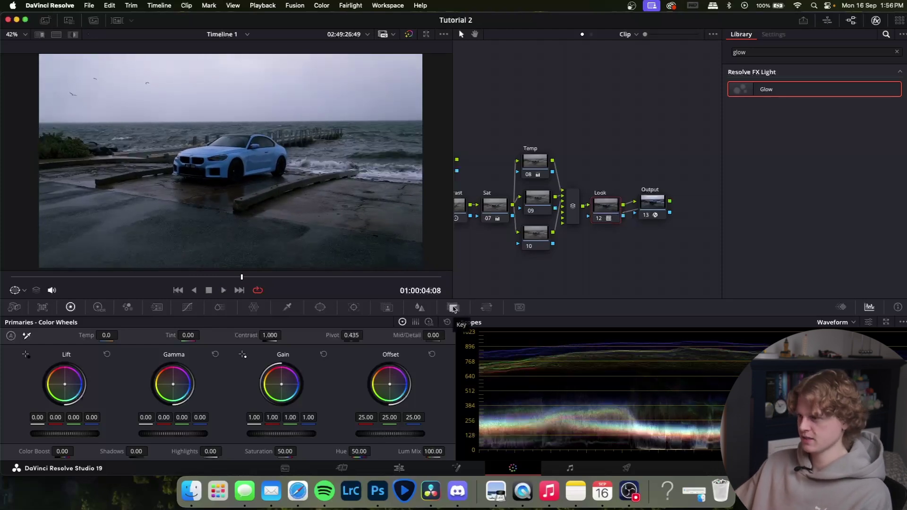
Reduce the strength of the Look node by setting its key output gain to about 0.752
left_click(453, 308)
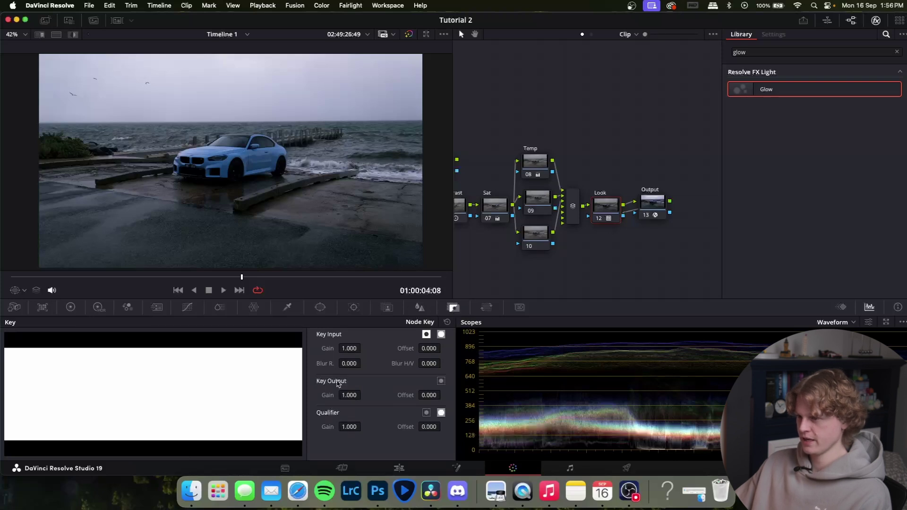
left_click_drag(349, 395, 363, 395)
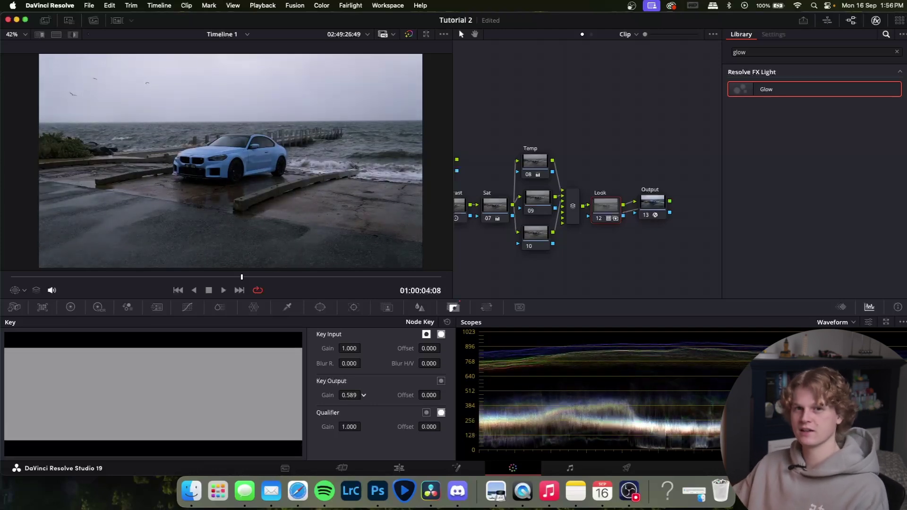
left_click_drag(364, 395, 364, 395)
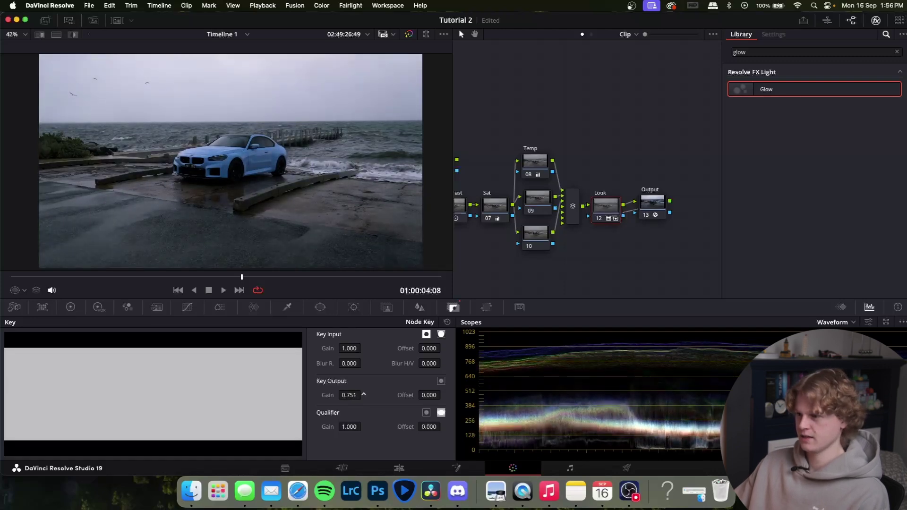
Disable and re-enable the Look node repeatedly to compare the image with and without the LUT
key("super+d")
key("super+d")
key("super+d")
key("super+d")
key("super+d")
key("super+d")
key("super+d")
key("super+d")
key("super+d")
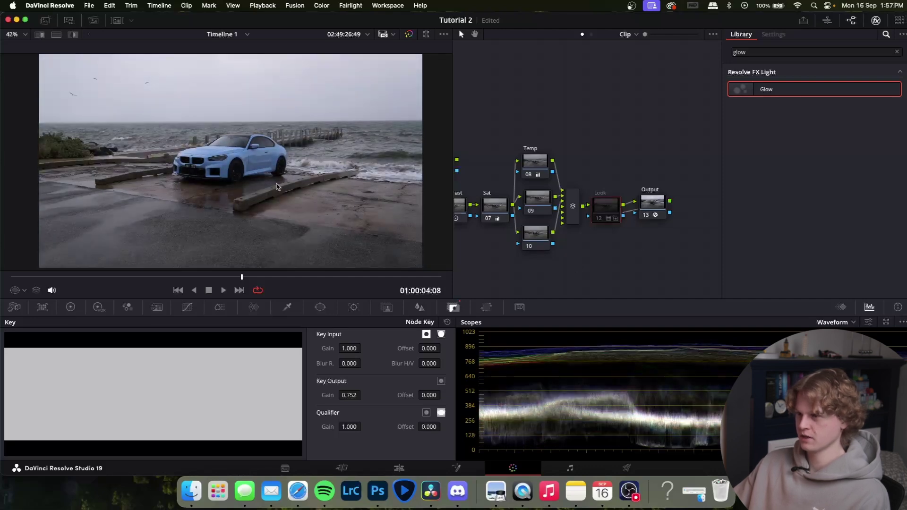
key("super+d")
key("super+d")
key("super+d")
key("super+d")
key("super+d")
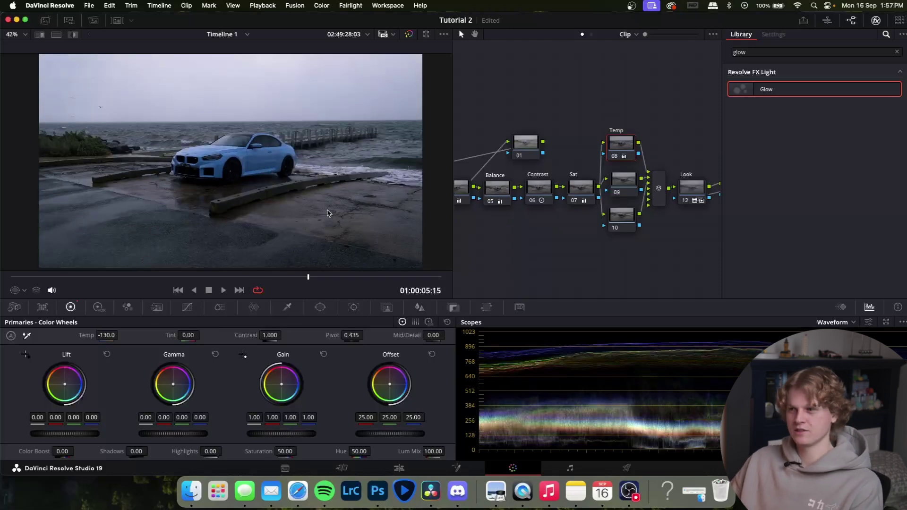
Review the node tree from CST to Output, and briefly bypass all grades to compare with the ungraded footage
scroll(573, 109, "left", 3)
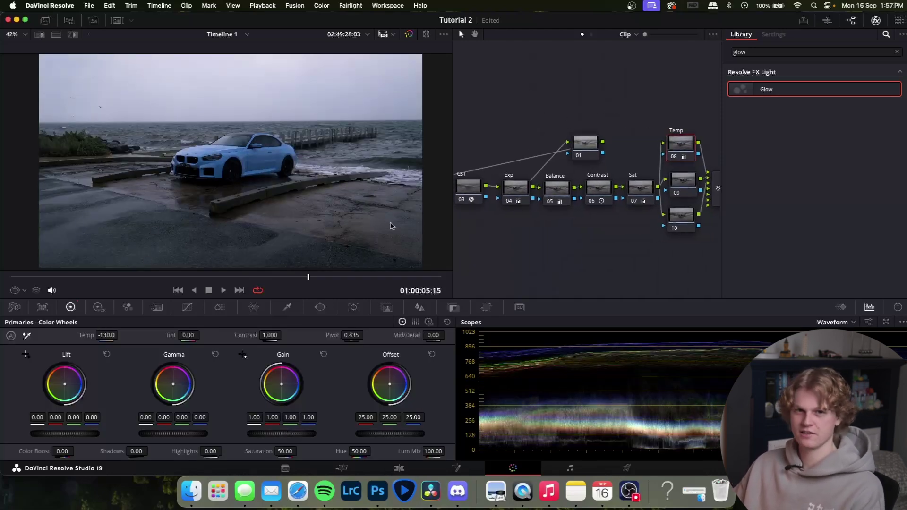
scroll(512, 111, "left", 4)
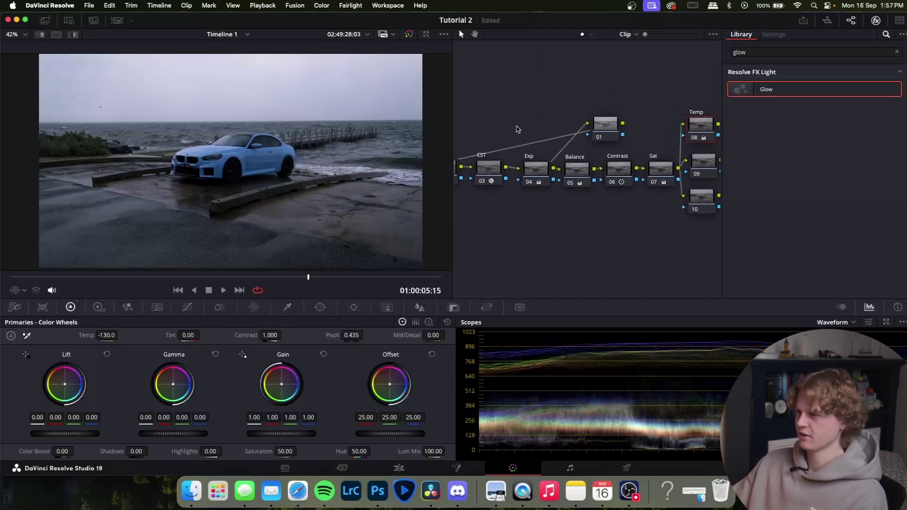
scroll(543, 123, "right", 8)
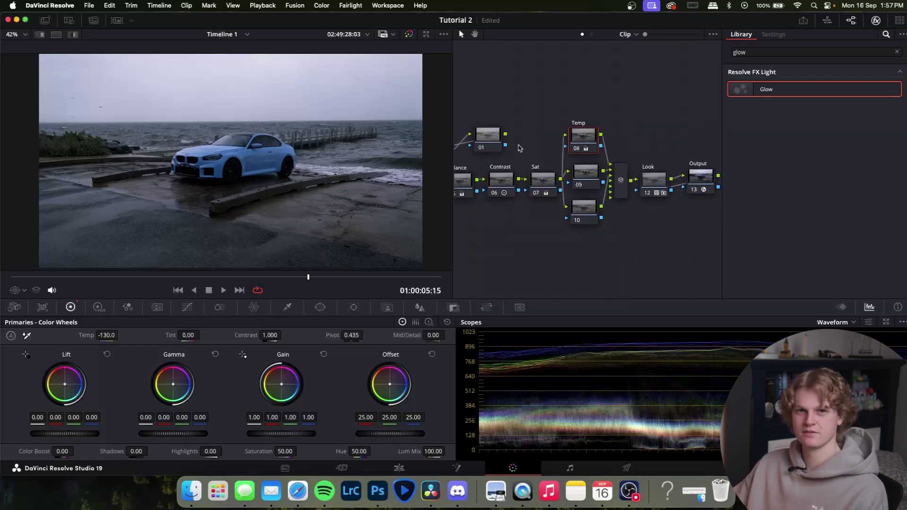
scroll(545, 153, "right", 2)
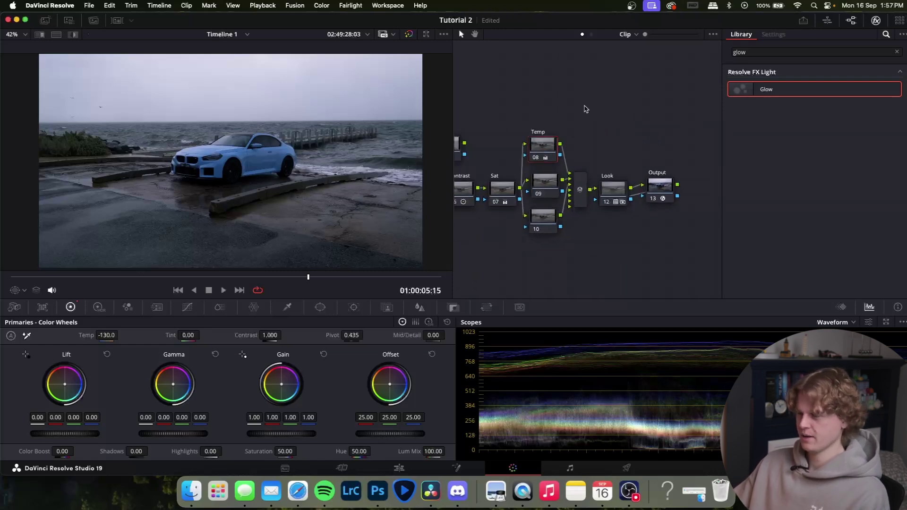
scroll(582, 129, "left", 3)
scroll(557, 118, "right", 2)
key("alt+d")
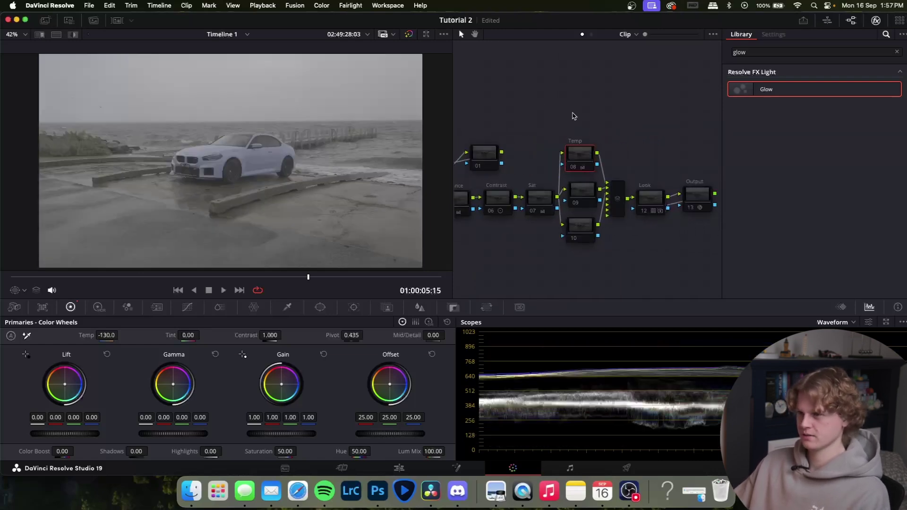
key("shift+d")
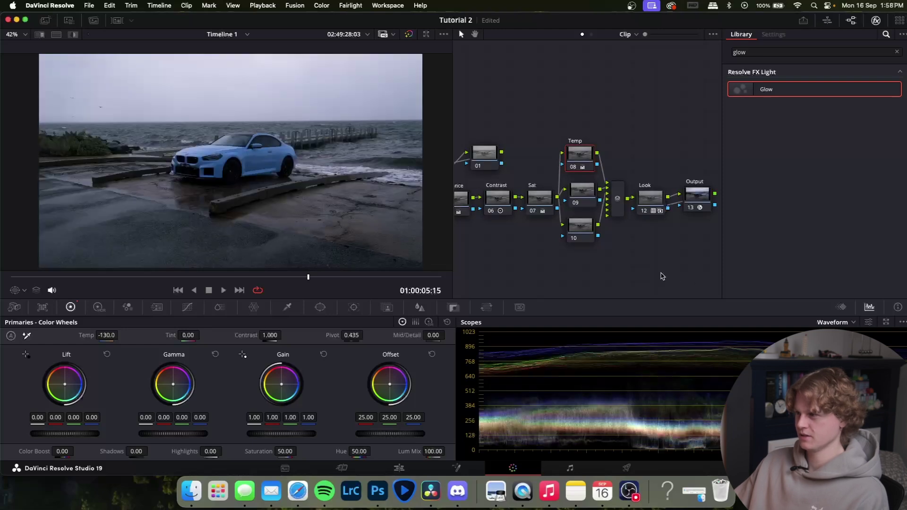
Select the grading nodes between CST and Output, and toggle them off and on to compare before and after
left_click_drag(659, 270, 676, 104)
scroll(483, 73, "right", 3)
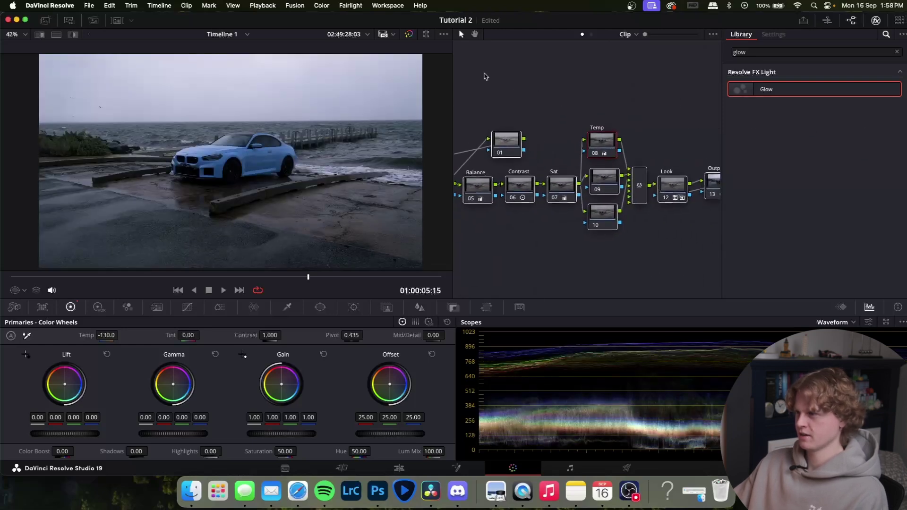
scroll(511, 76, "left", 2)
scroll(534, 87, "right", 3)
left_click(630, 101)
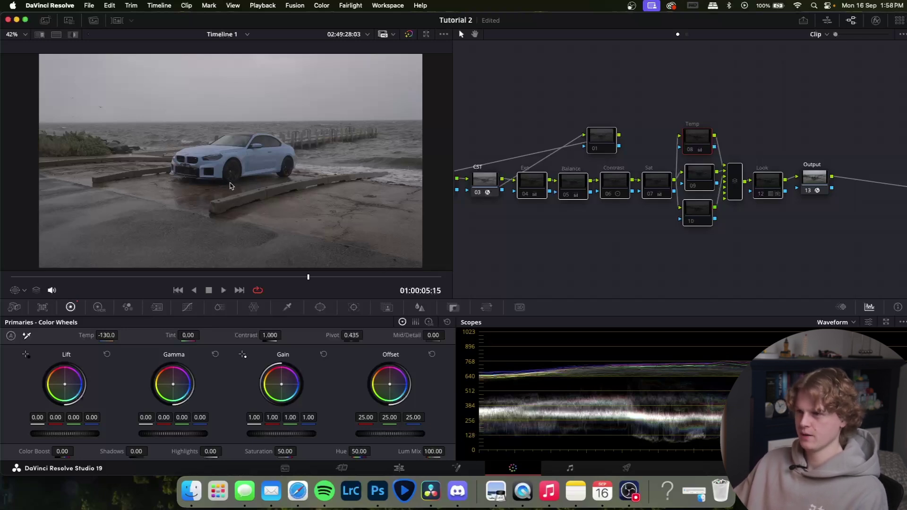
key("super+d")
key("super+d")
key("super+d")
key("super+d")
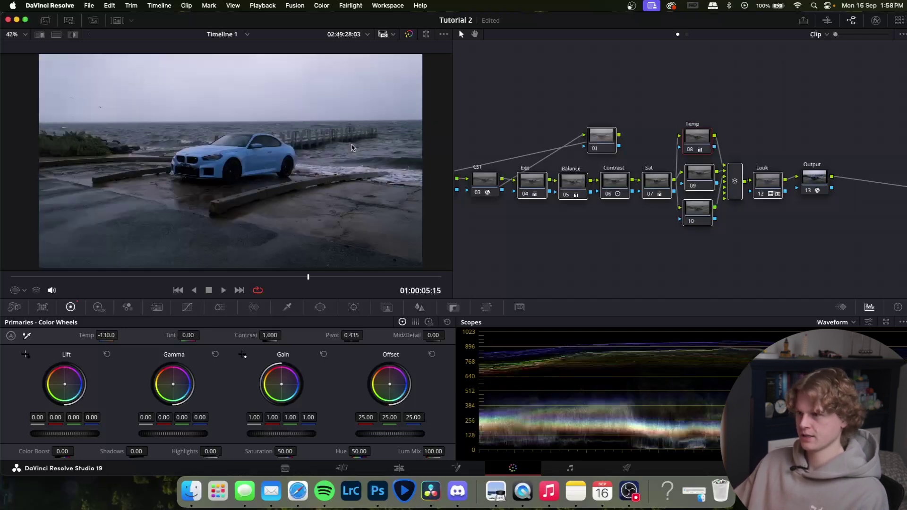
key("shift+d")
key("shift+d")
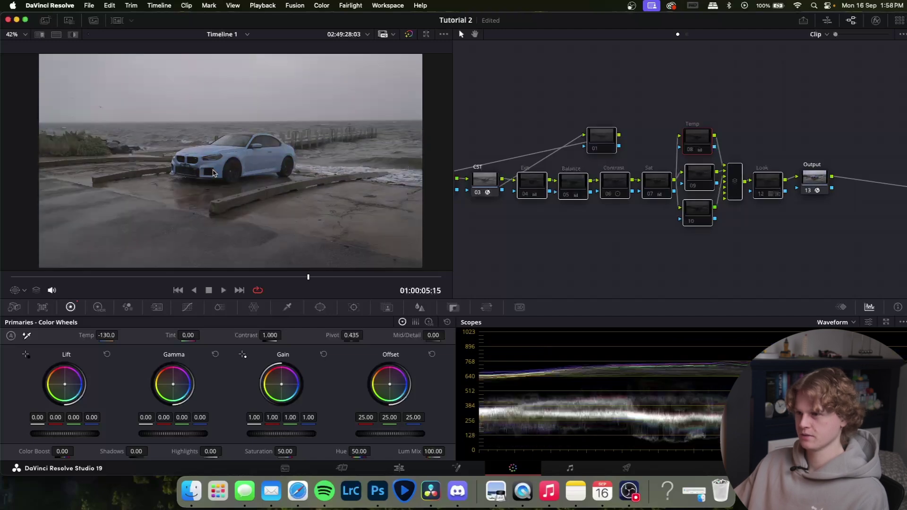
key("shift+d")
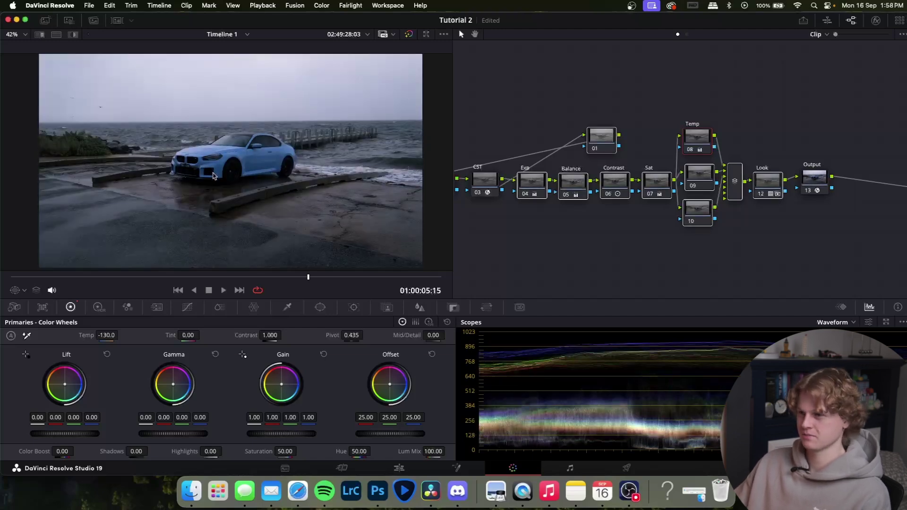
Switch to the Edit page and split the M2.MOV clip at 01:00:03:14 and again further along its second half
key("shift+4")
left_click(123, 317)
key("space")
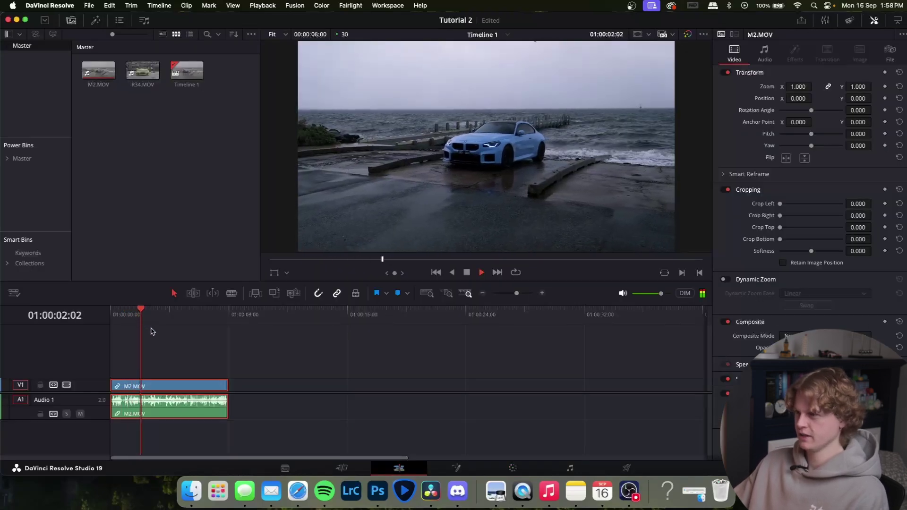
key("space")
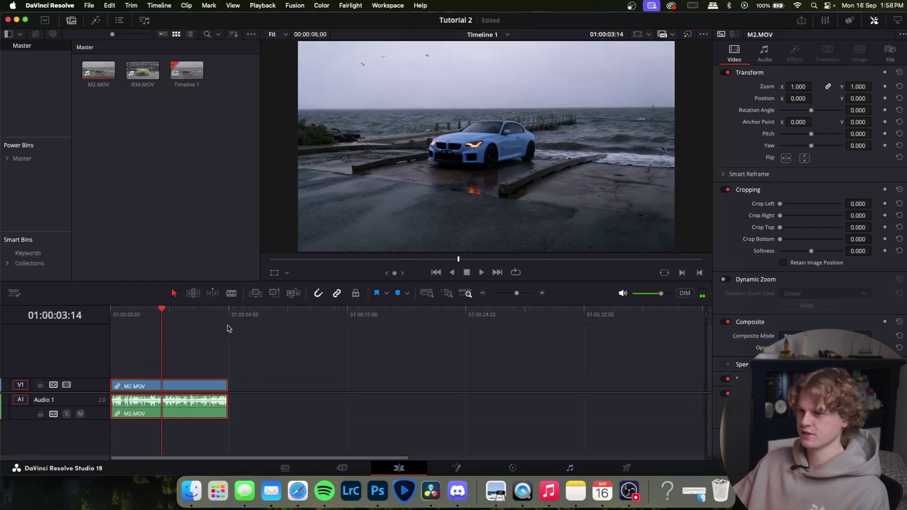
key("super+b")
key("space")
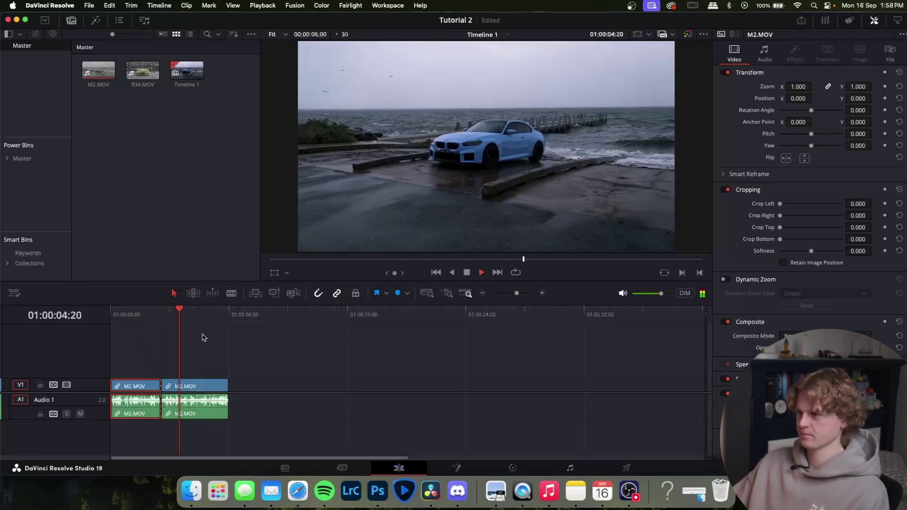
key("space")
key("super+b")
Delete the first and last segments, and move the remaining middle segment to the start of the timeline
left_click_drag(256, 349, 213, 404)
key("BackSpace")
left_click_drag(142, 367, 114, 416)
key("BackSpace")
left_click_drag(167, 390, 109, 391)
left_click(111, 317)
Stabilize the clip in Similarity mode with a cropping ratio of 0.313 and a smooth value of 0.553
scroll(774, 75, "down", 3)
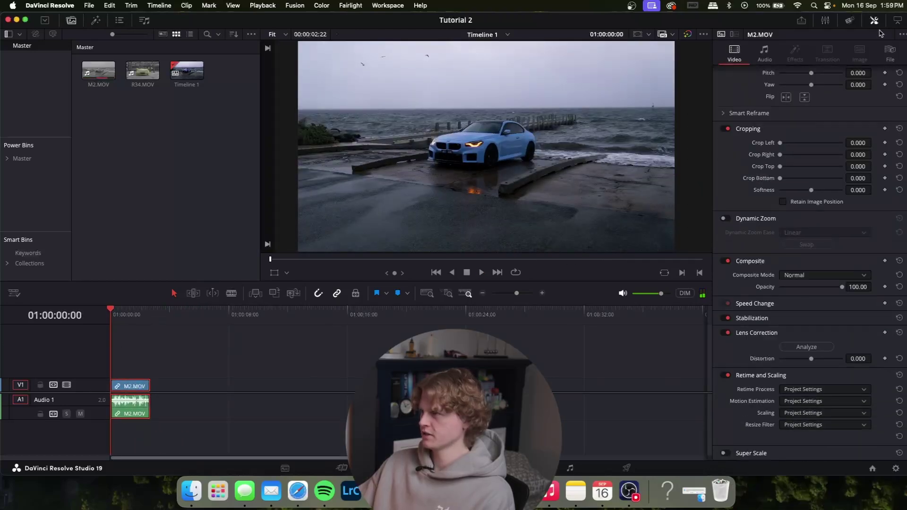
left_click(873, 20)
left_click(874, 20)
left_click(755, 318)
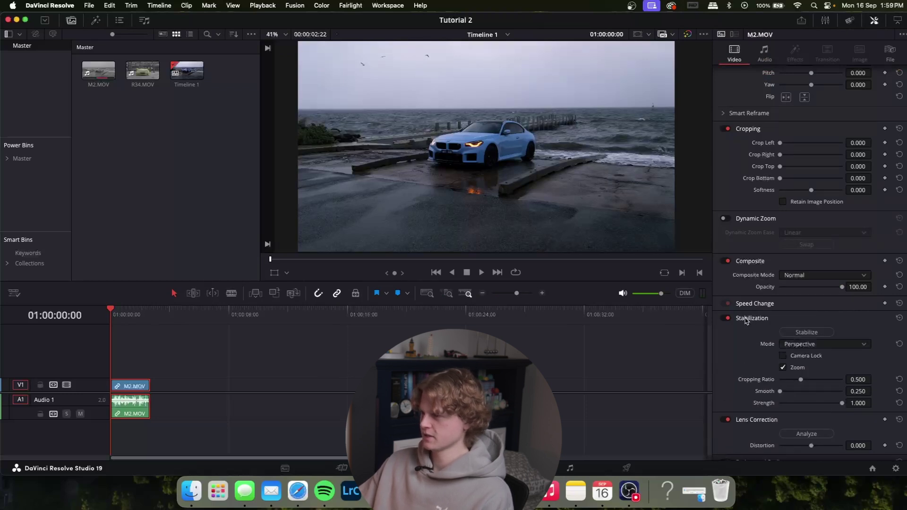
left_click(812, 347)
left_click(803, 356)
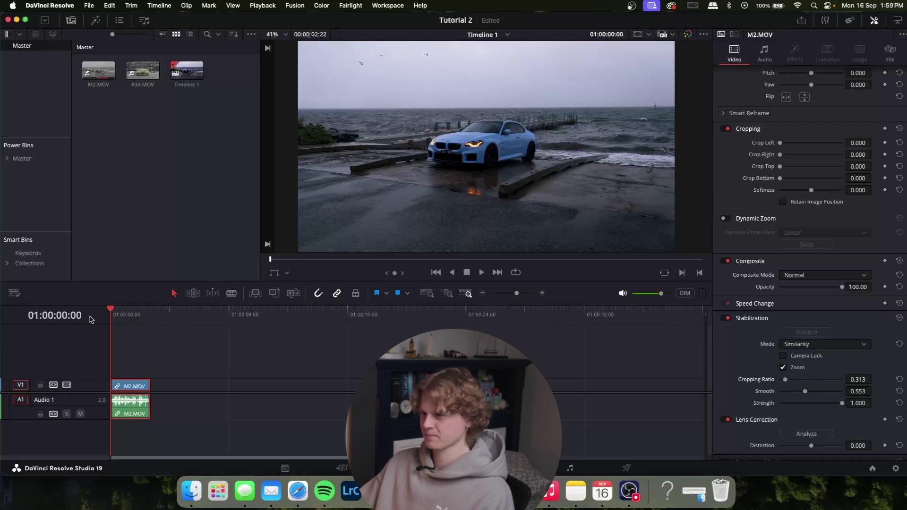
Play the stabilized clip and replay it from the start to judge the camera motion
key("space")
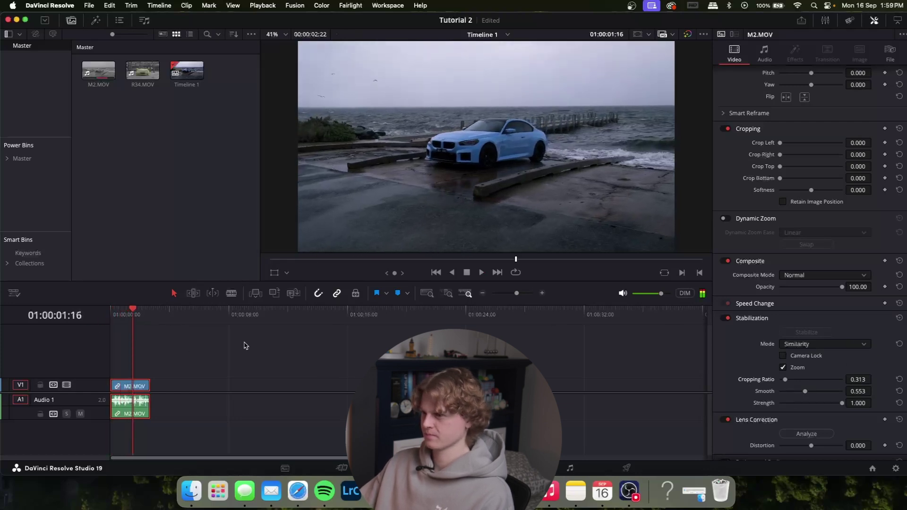
left_click_drag(131, 324, 110, 324)
key("space")
key("space")
Reset the stabilization and stabilize the clip again in Similarity mode with a smooth value of 0.508
left_click(898, 318)
left_click(801, 345)
left_click(800, 359)
left_click(805, 332)
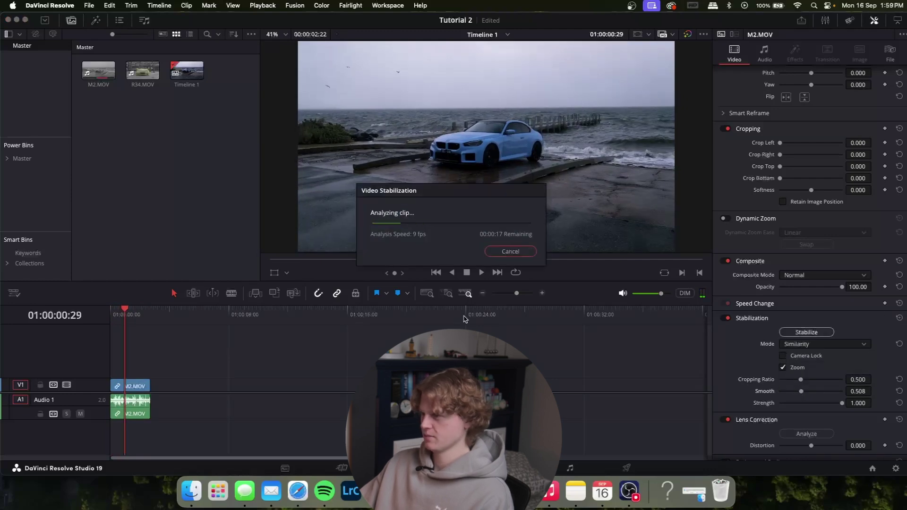
Play the clip from the start to check the stabilization with the 0.508 smooth value
left_click_drag(126, 319, 110, 319)
key("space")
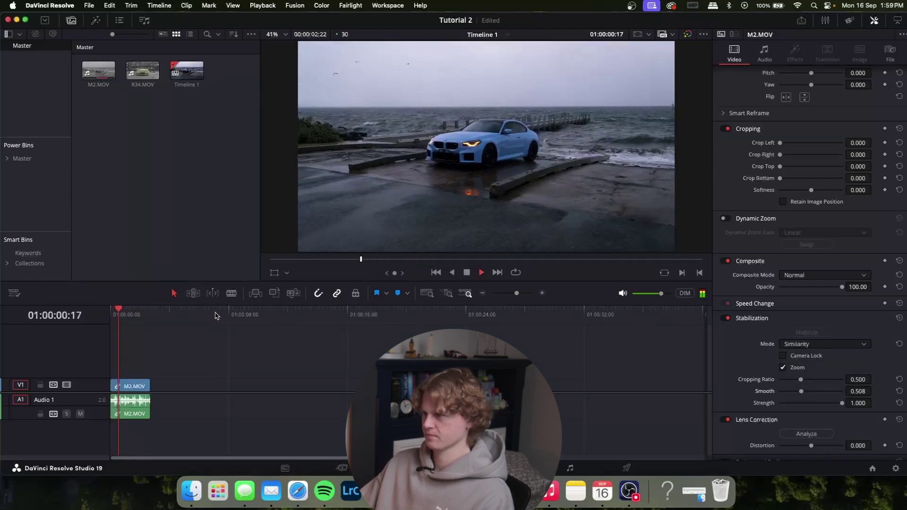
key("space")
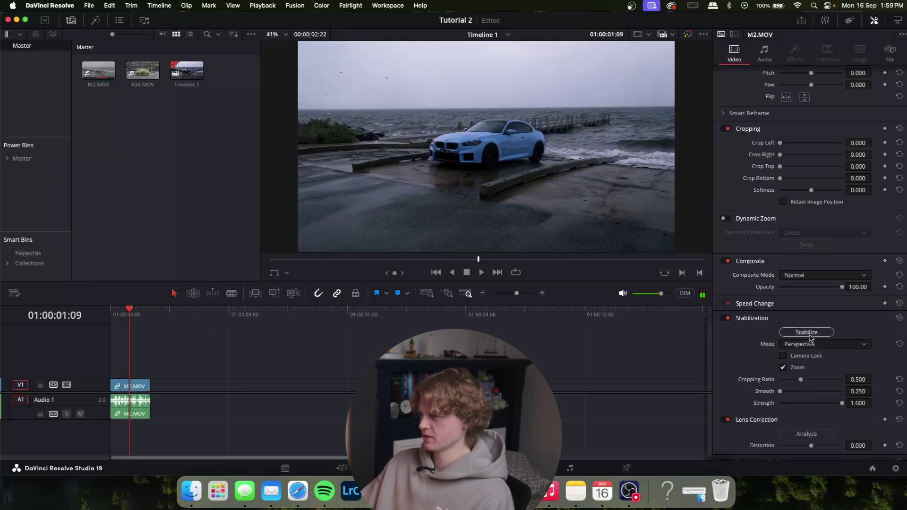
Stabilize the clip in Similarity mode with cropping ratio 0.500 and smooth 0.250, and play it from near the start
left_click(824, 344)
left_click(801, 359)
left_click(806, 332)
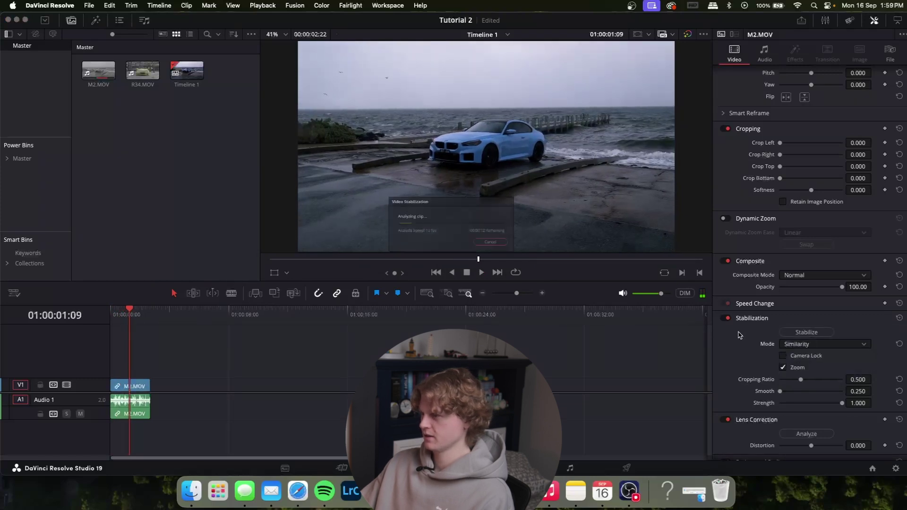
left_click(113, 315)
key("space")
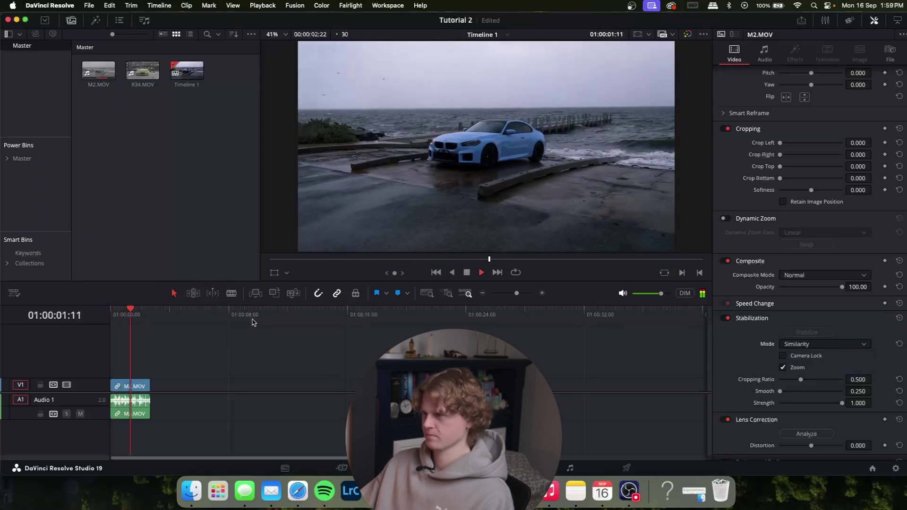
Replay the Similarity-stabilized M2 clip twice from near its start to judge the motion
left_click(114, 316)
key("space")
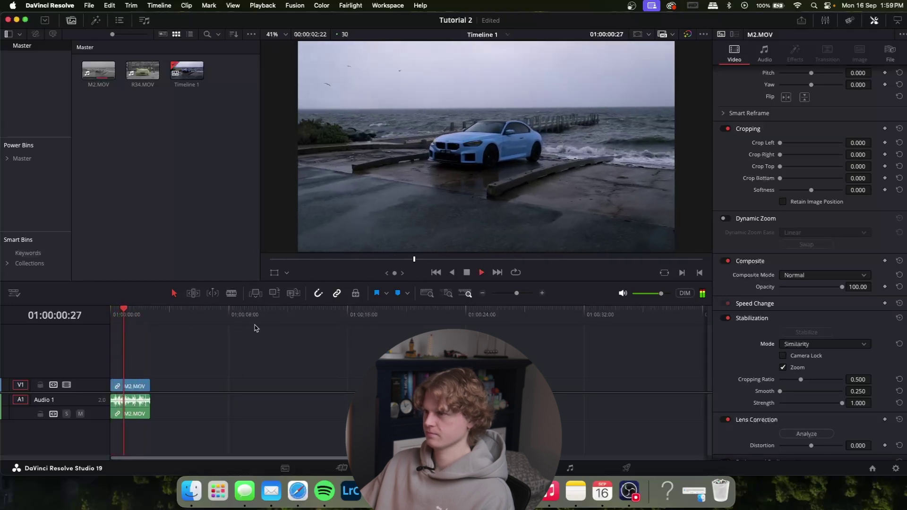
left_click(115, 315)
key("space")
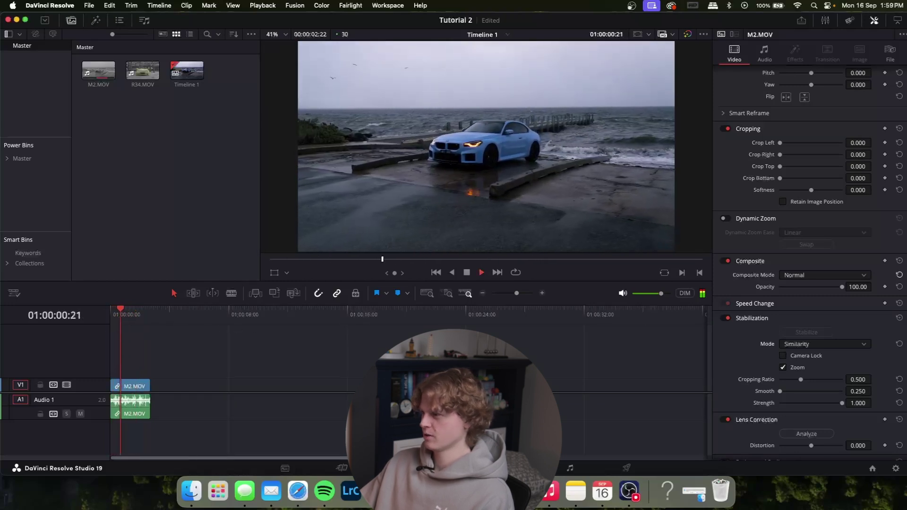
key("space")
Stabilize the M2 clip again in Translation mode
left_click(824, 343)
left_click(799, 376)
left_click(806, 332)
Play the M2 clip repeatedly from the start to check the Translation stabilization
key("Home")
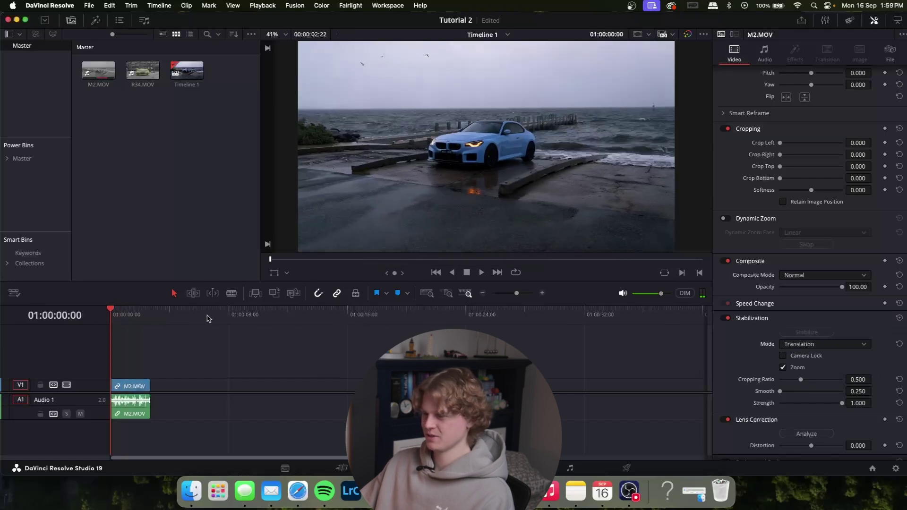
key("space")
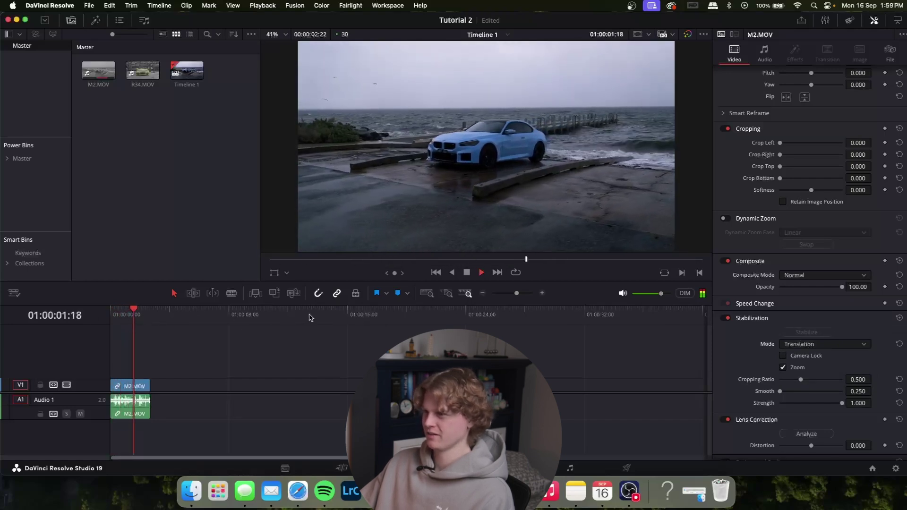
left_click_drag(124, 317, 93, 324)
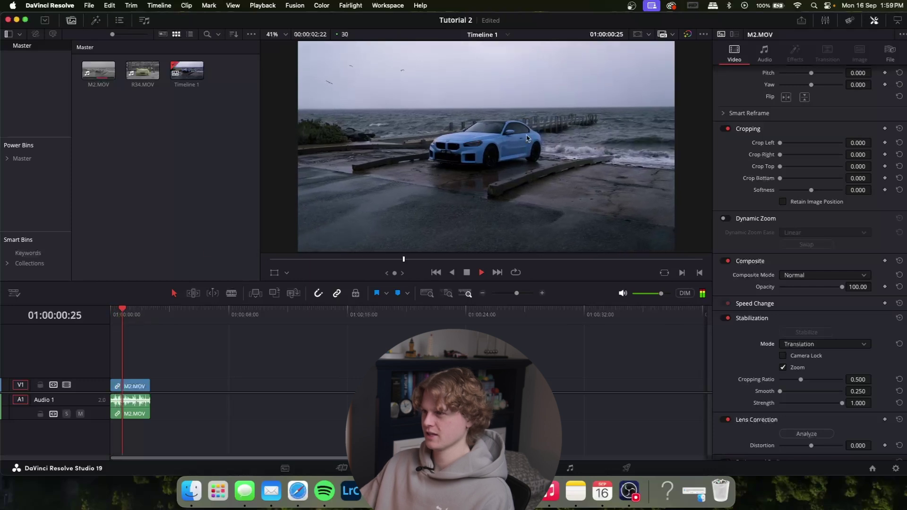
key("space")
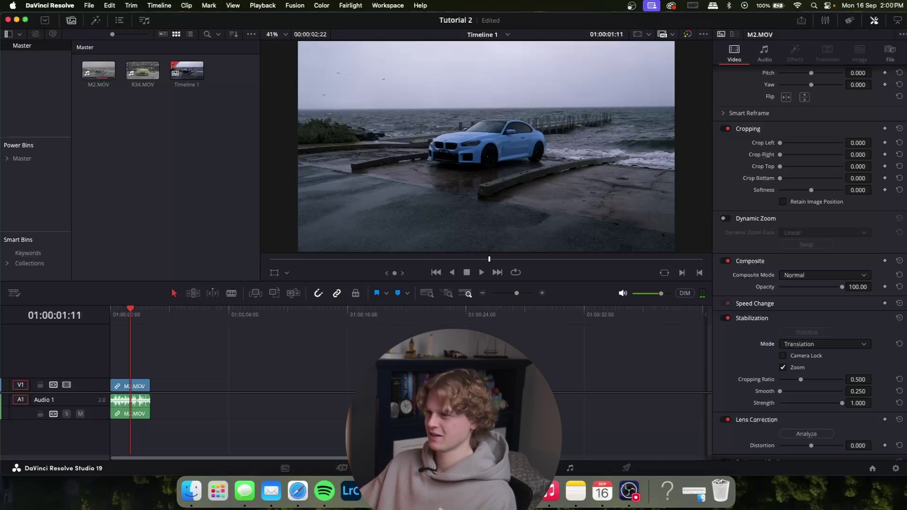
left_click_drag(165, 319, 92, 322)
key("space")
key("space")
Add the R34.MOV clip to the timeline after the M2 clip
left_click_drag(141, 71, 169, 321)
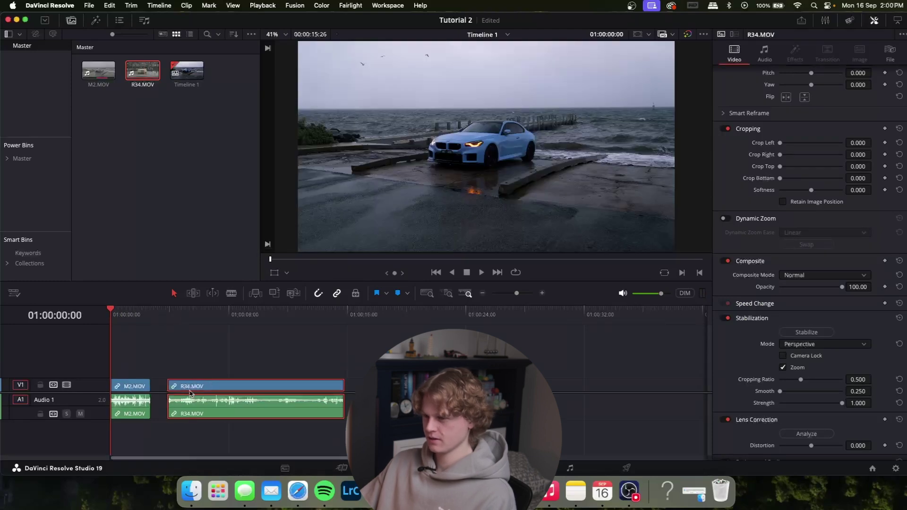
left_click_drag(188, 392, 178, 390)
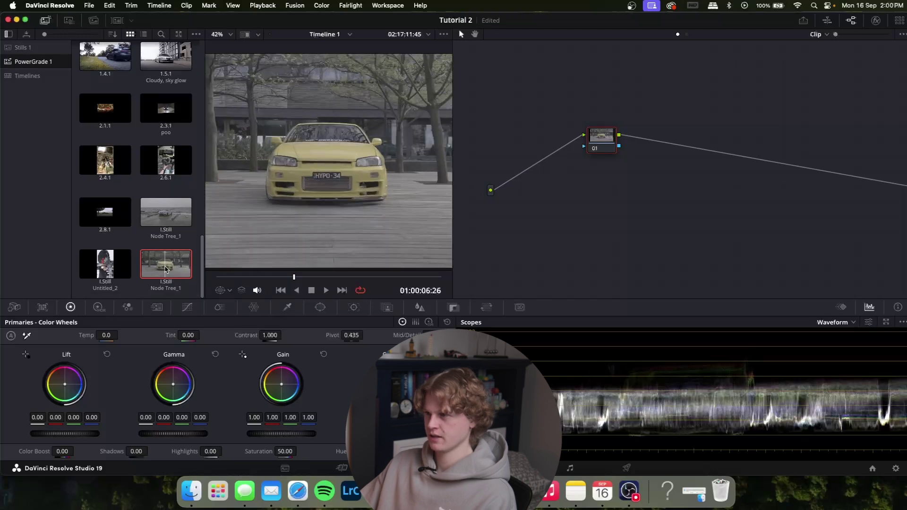
Apply the saved Node Tree_1 power grade of the yellow car to the R34 clip and bring its nodes into view
double_click(169, 270)
left_click(876, 20)
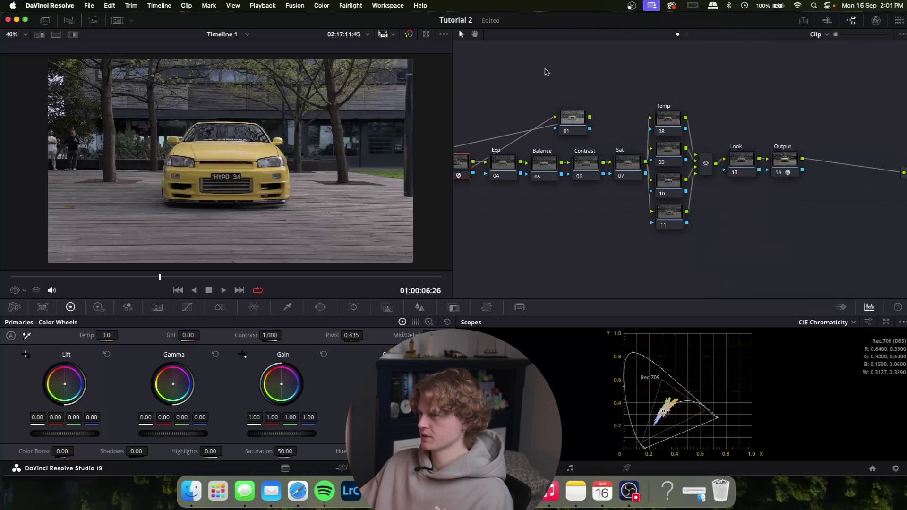
left_click_drag(546, 72, 634, 98)
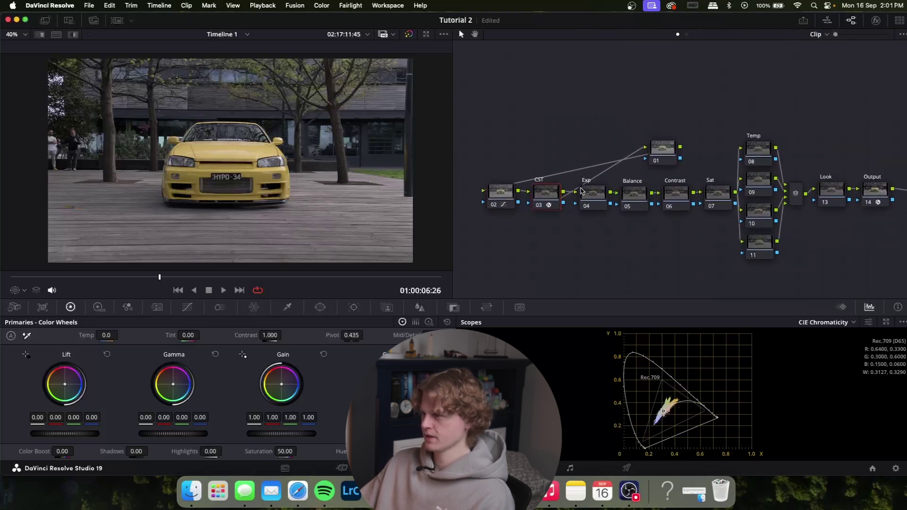
Show the Waveform scope, then lower the Exp node's lift to -0.02 and raise its gain
left_click(848, 323)
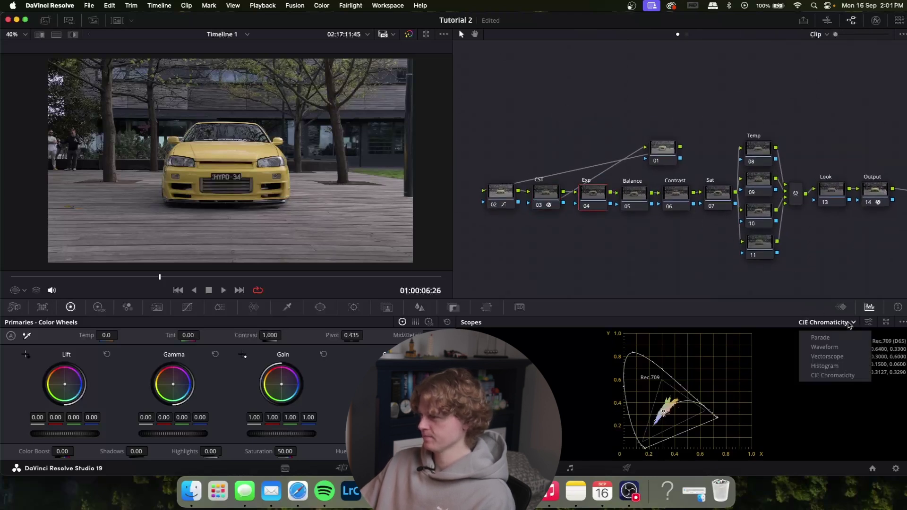
left_click(824, 347)
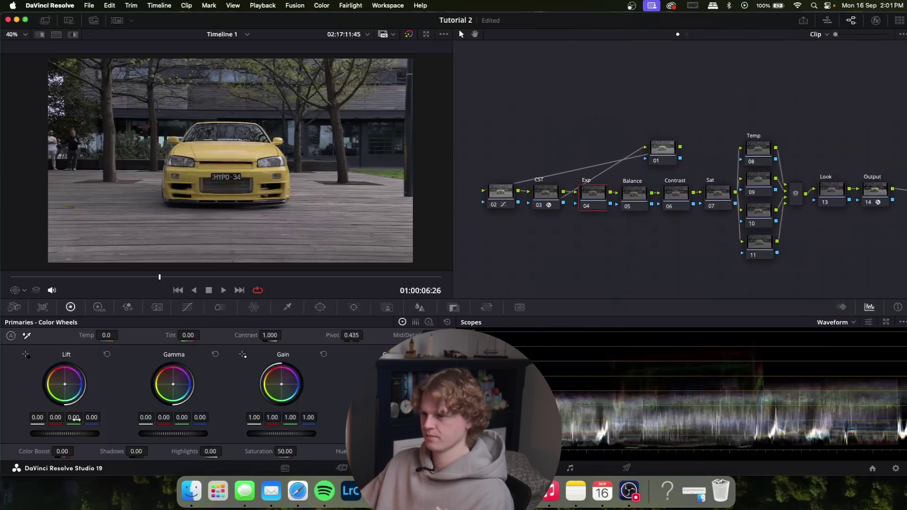
left_click_drag(71, 432, 65, 433)
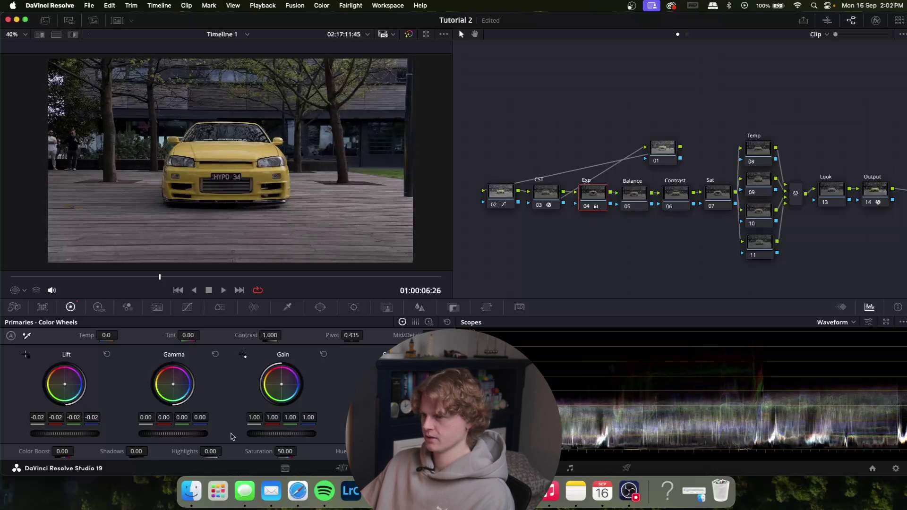
left_click_drag(263, 433, 284, 434)
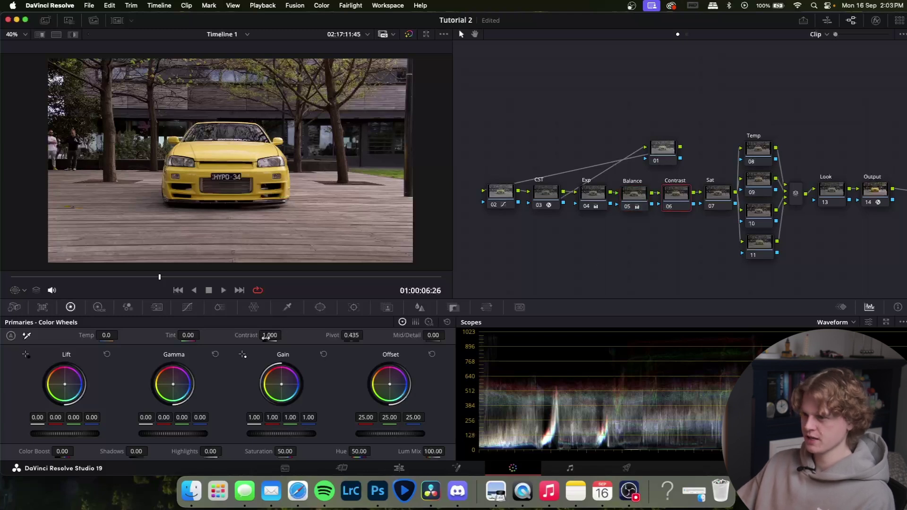
Set the Contrast node's contrast to 1.156 and pivot to 0.413, and compare the image with the node off and on
left_click_drag(269, 335, 303, 335)
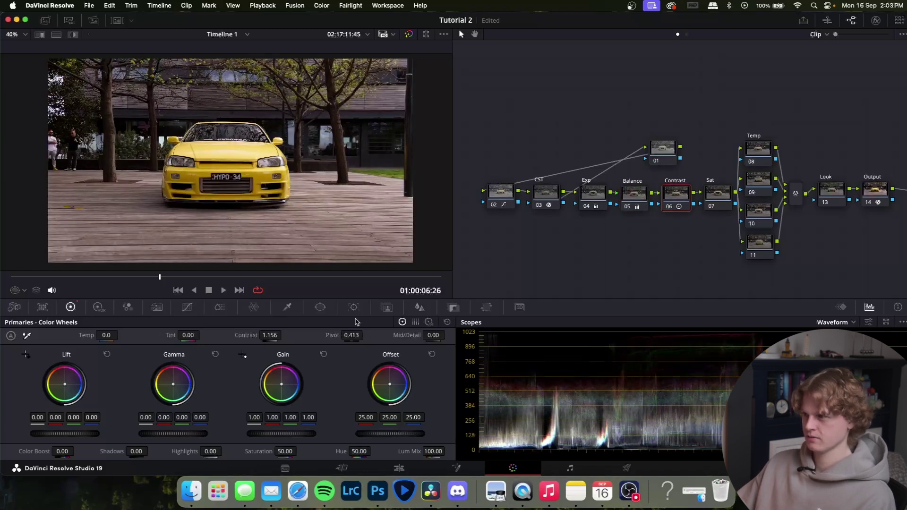
key("alt+d")
key("alt+d")
key("super+d")
key("super+d")
key("super+d")
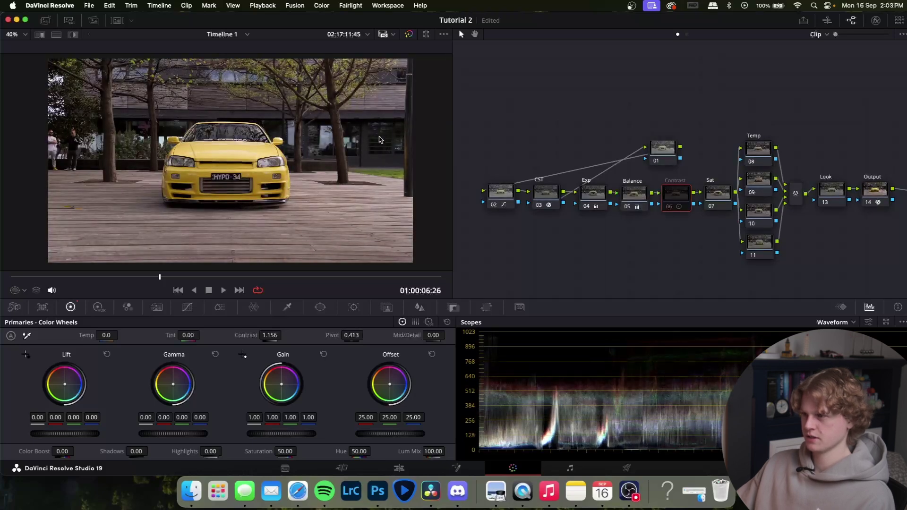
key("super+d")
key("super+d")
key("super+d")
key("super+d")
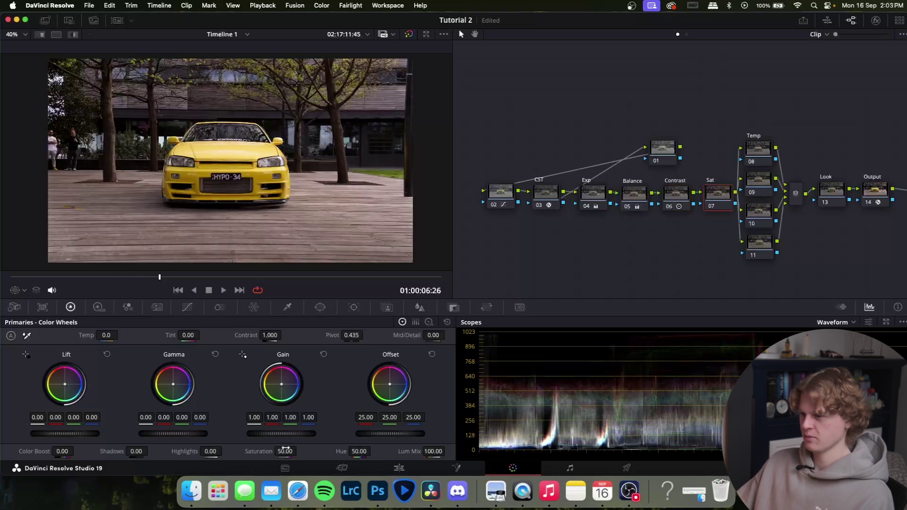
Raise the Sat node's saturation to 68.60 and inspect the car in the viewer
left_click_drag(285, 451, 268, 451)
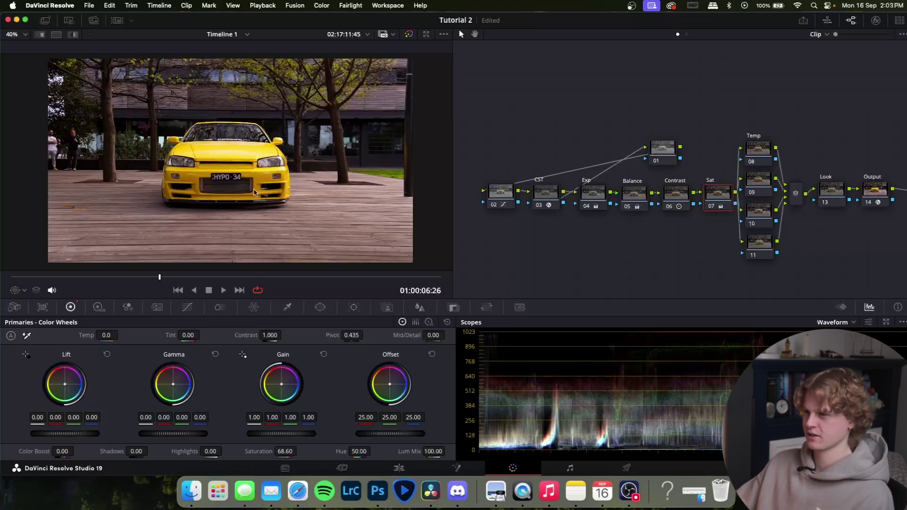
scroll(229, 175, "up", 1)
scroll(229, 174, "down", 1)
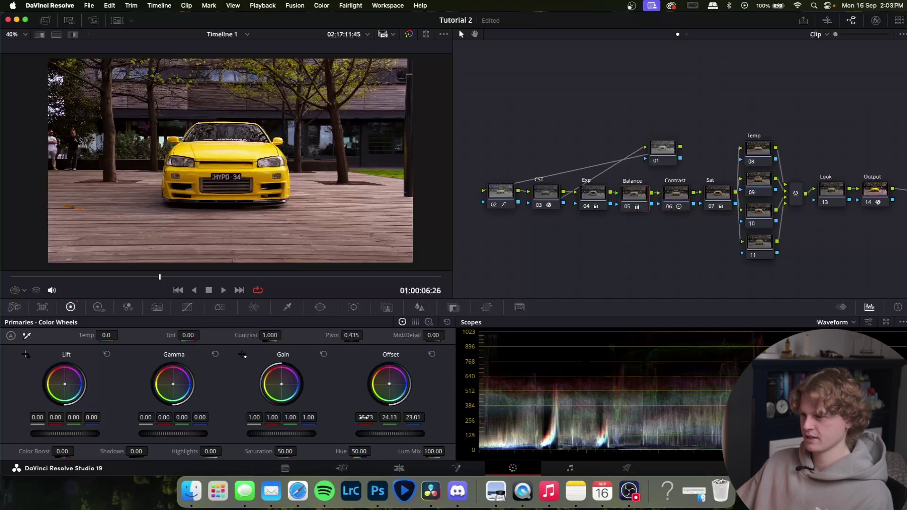
Lower the Balance node's red offset to 24.61 and compare the image with the node off and on
left_click_drag(364, 417, 354, 417)
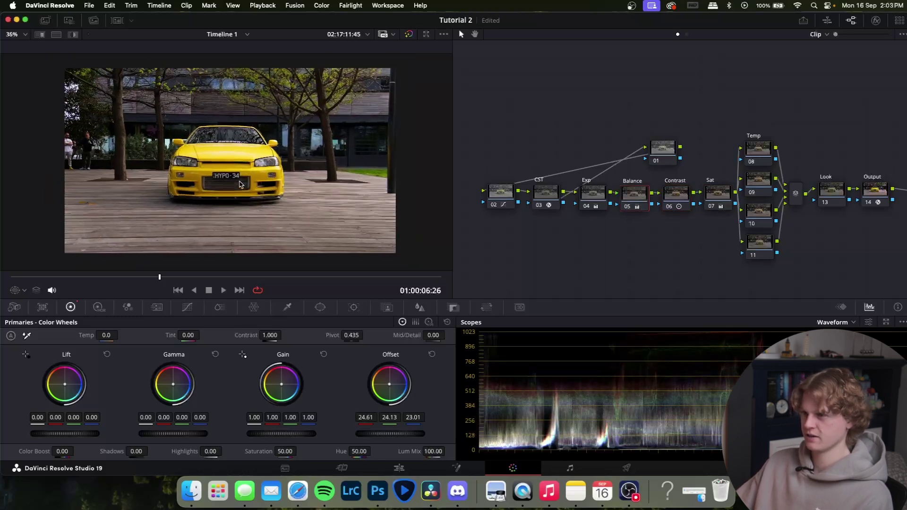
key("super+d")
key("super+d")
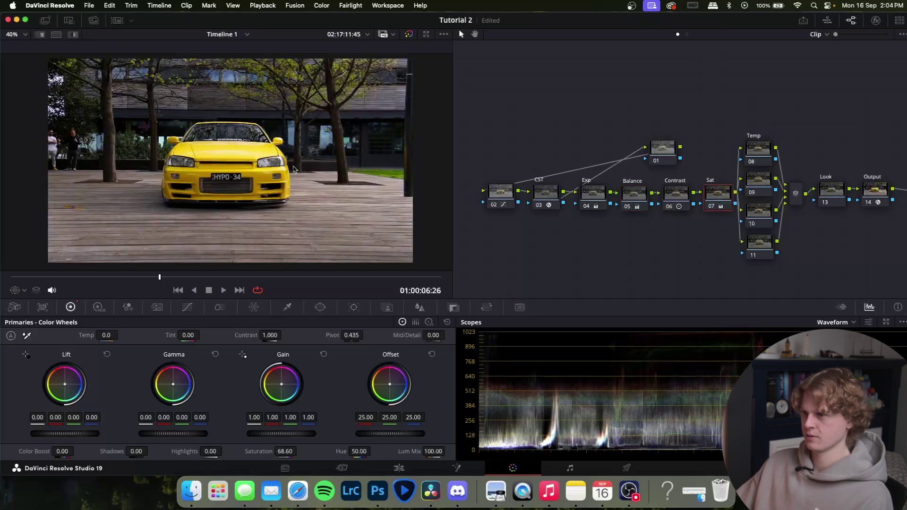
Set the Temp node's temperature to 70.0
left_click(757, 151)
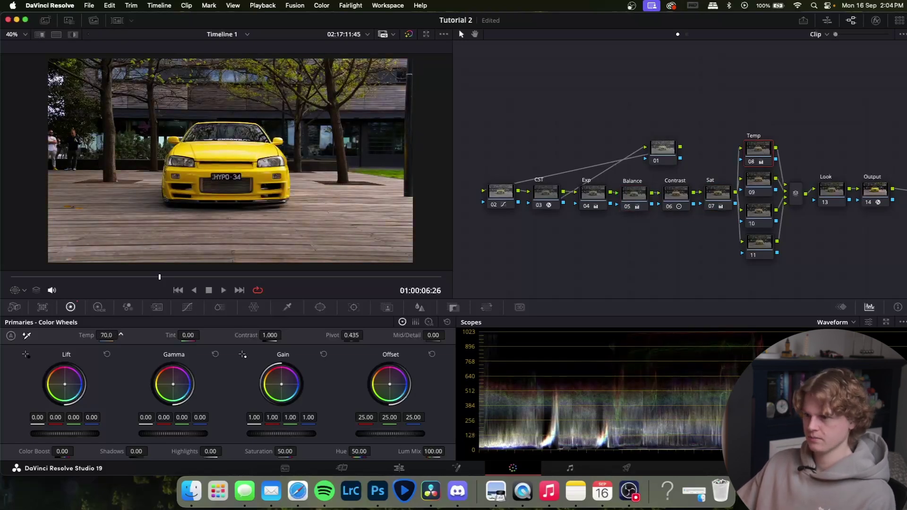
scroll(258, 220, "up", 2)
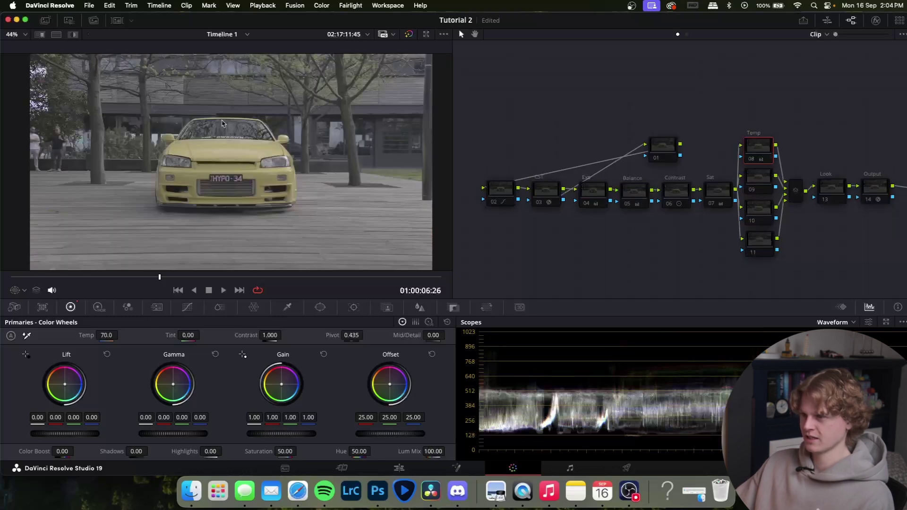
Bypass and restore the whole grade repeatedly to compare the original footage with the graded image
key("shift+d")
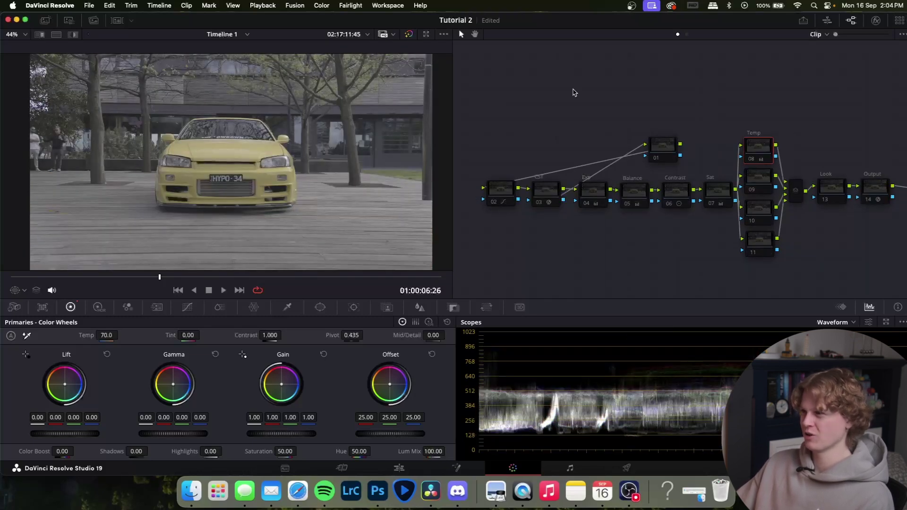
key("shift+d")
key("shift+d")
key("shift+d")
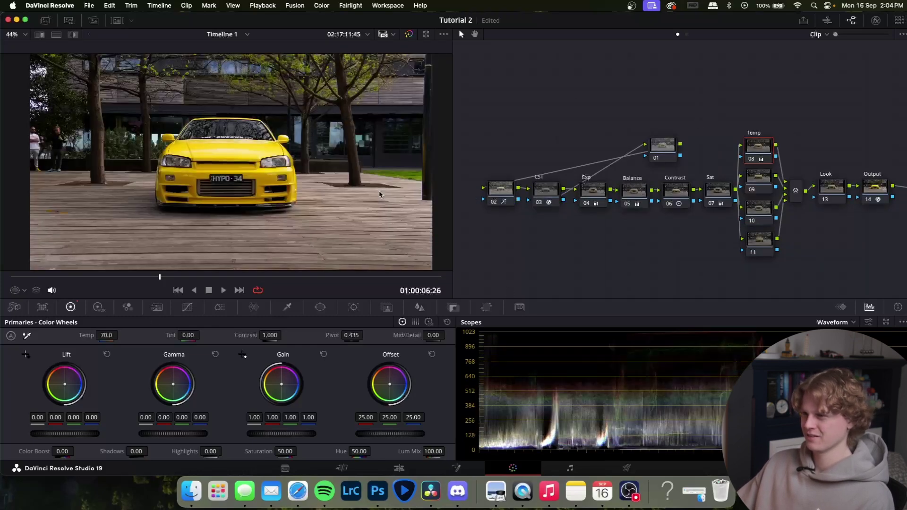
key("shift+d")
key("shift+d")
key("shift+d")
key("shift+d")
key("shift+d")
scroll(305, 174, "down", 3)
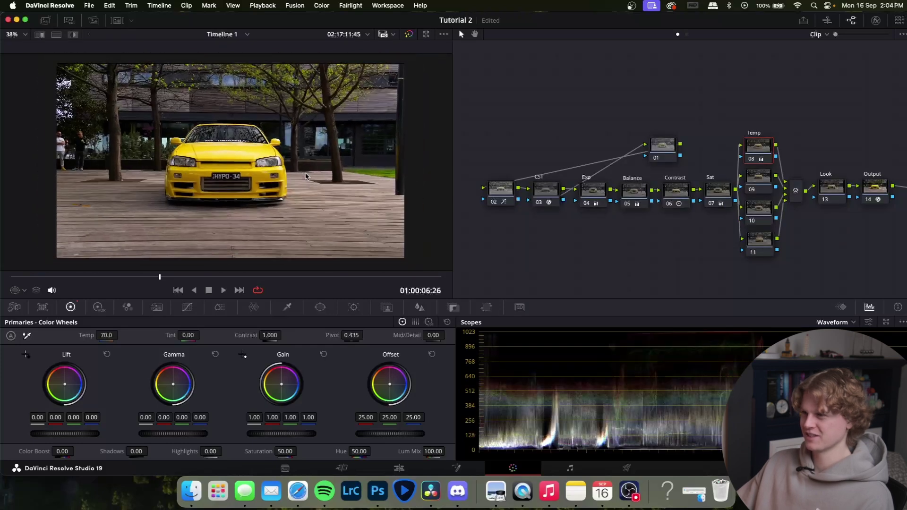
scroll(302, 173, "up", 1)
scroll(250, 160, "down", 2)
left_click_drag(279, 168, 248, 168)
scroll(250, 160, "down", 1)
scroll(248, 168, "up", 2)
key("shift+d")
key("shift+d")
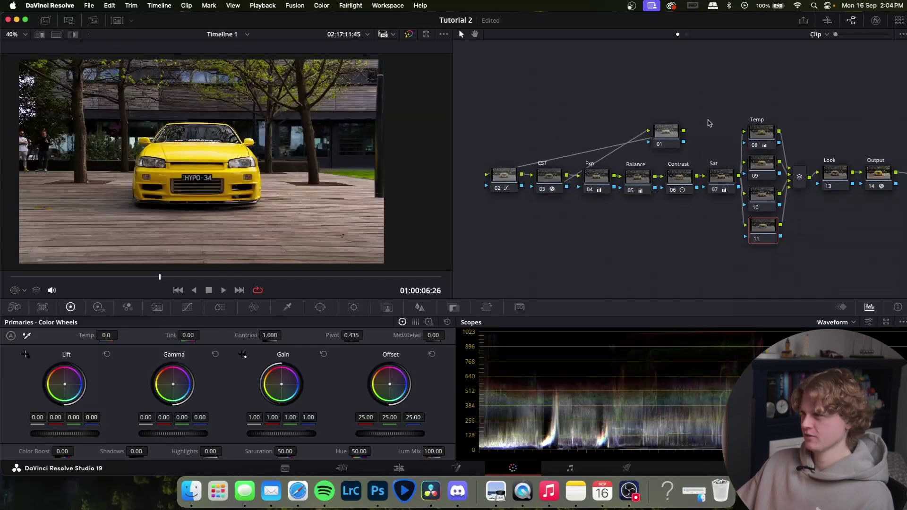
Apply the Warm LUT from the Luts folder to the Look node
left_click_drag(716, 121, 661, 121)
scroll(682, 135, "left", 2)
left_click_drag(789, 181, 790, 184)
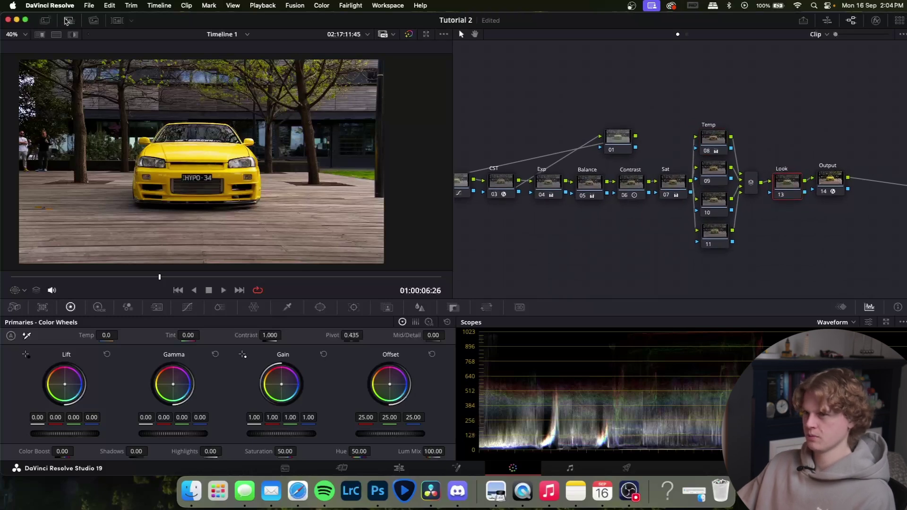
left_click(69, 21)
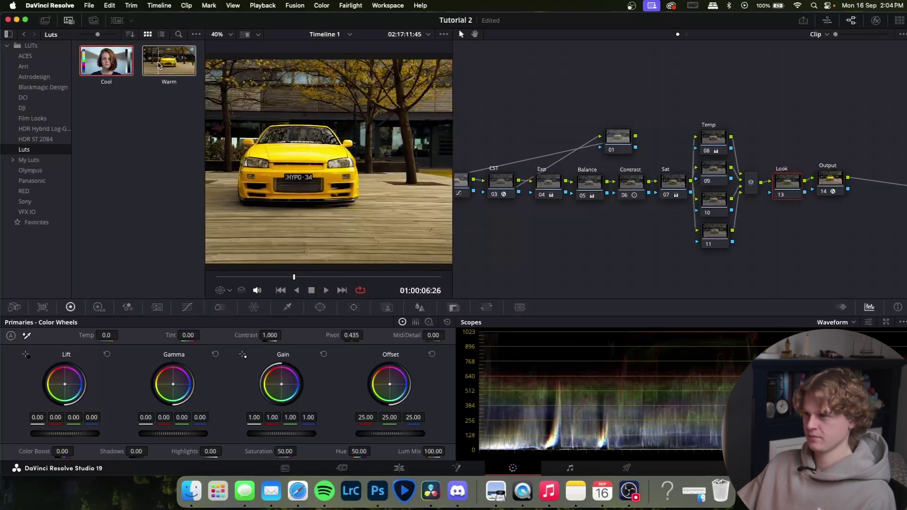
left_click(161, 65)
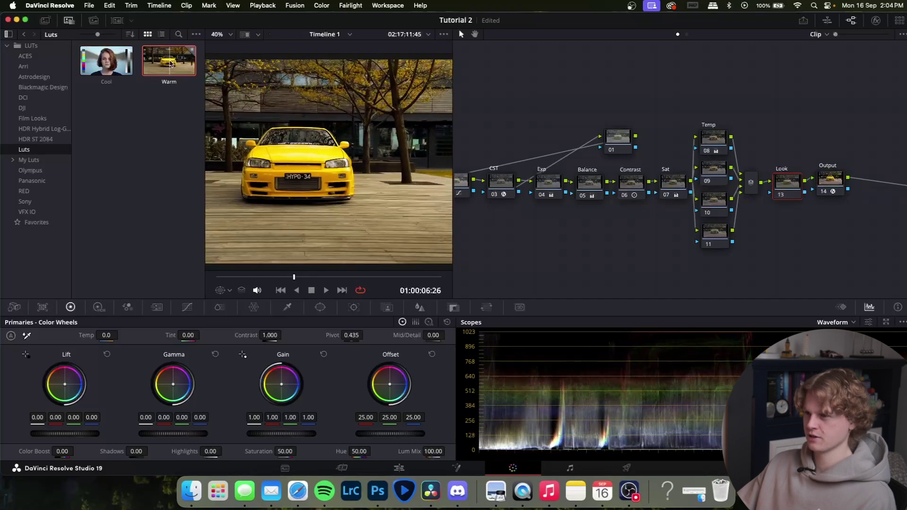
double_click(170, 64)
left_click(69, 20)
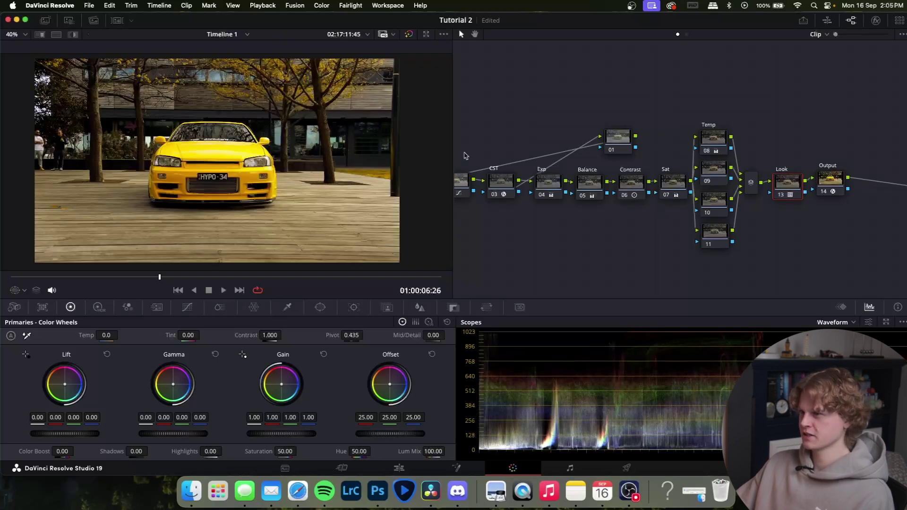
Set the Temp node's temperature to -190.0 and reduce the Look node's key output gain to 0.593
left_click(713, 138)
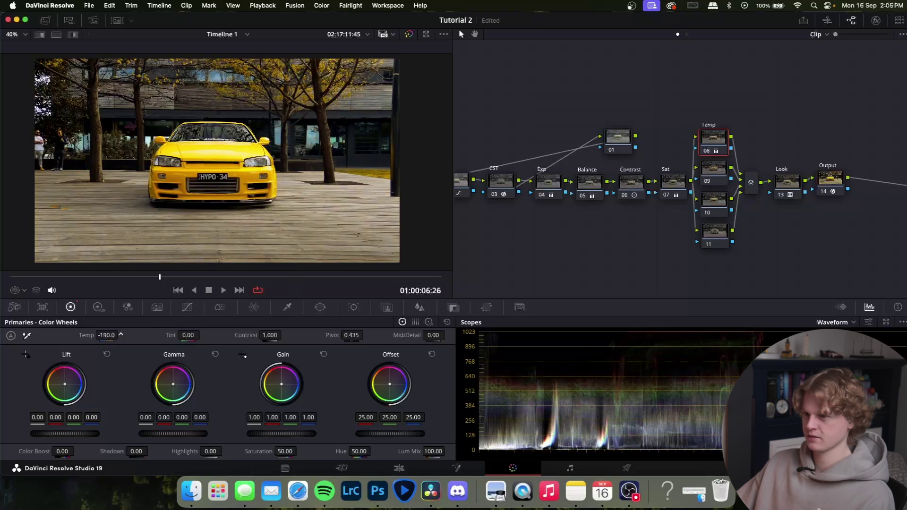
left_click(785, 182)
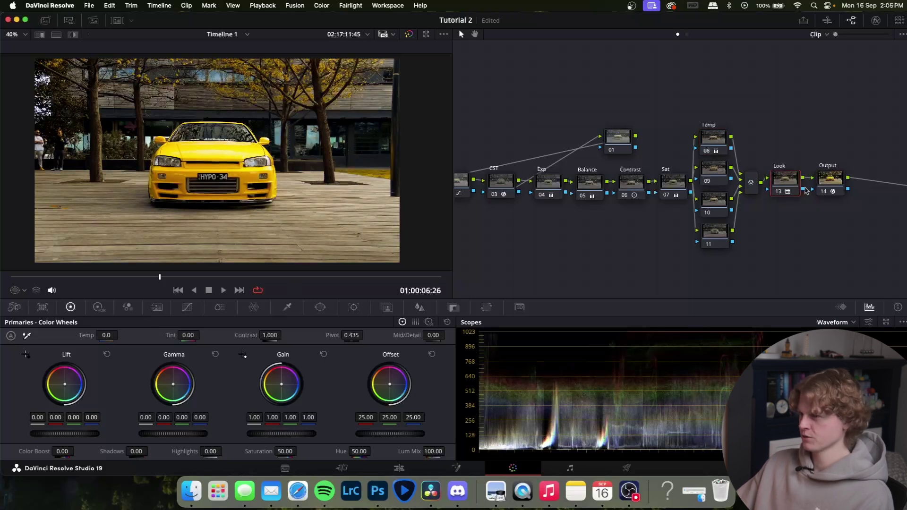
left_click(452, 308)
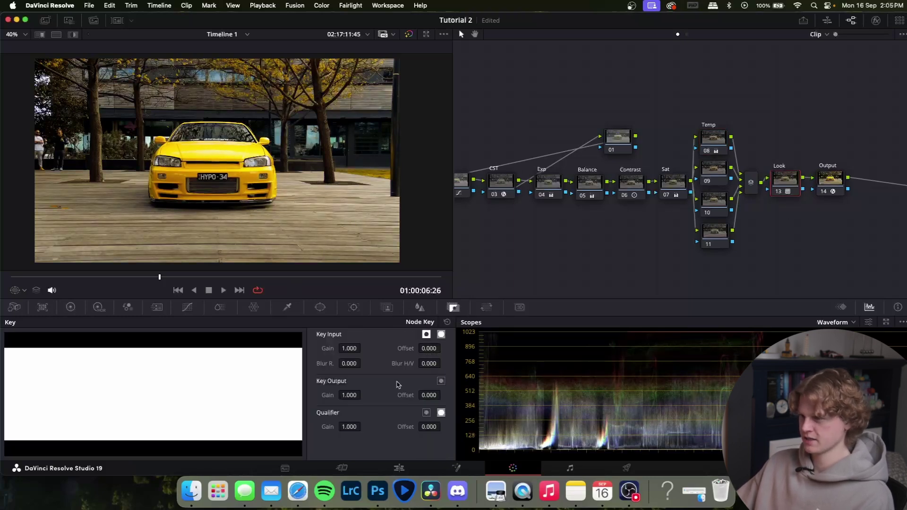
left_click_drag(352, 401, 325, 400)
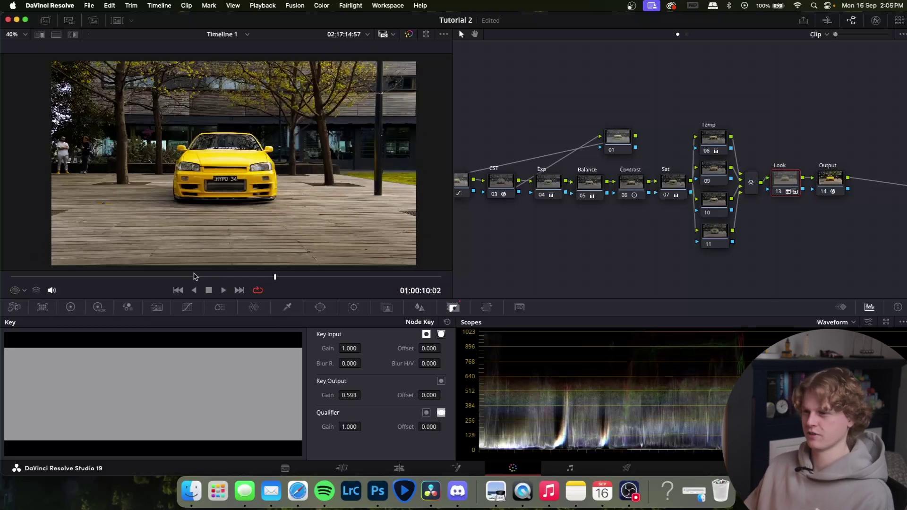
Cut the R34 clip at two points on the edit timeline, delete the unwanted sections and close the gap after the M2 clip
left_click_drag(194, 277, 281, 285)
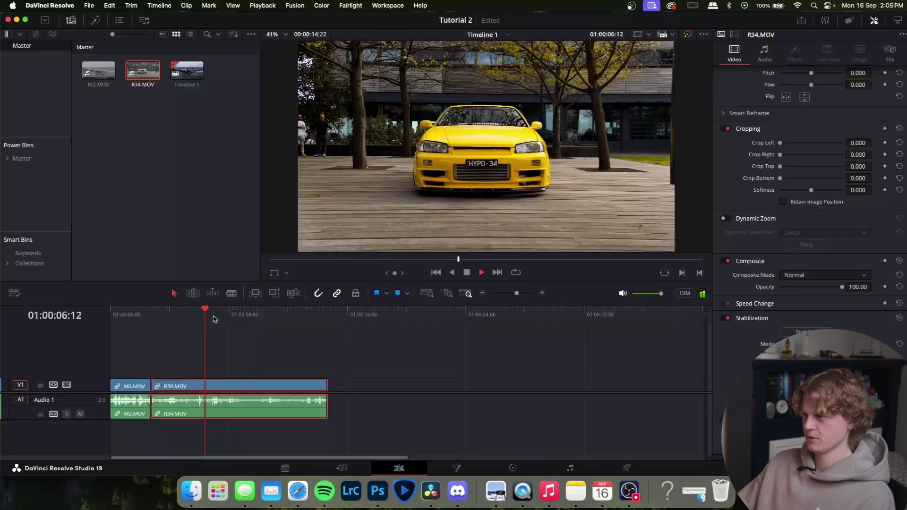
key("space")
key("super+b")
left_click_drag(217, 313, 254, 318)
key("super+b")
left_click_drag(317, 371, 177, 386)
key("BackSpace")
left_click(188, 383)
key("BackSpace")
Play the trimmed R34 clip from its start and replay it to check the graded footage
left_click(166, 321)
left_click(158, 323)
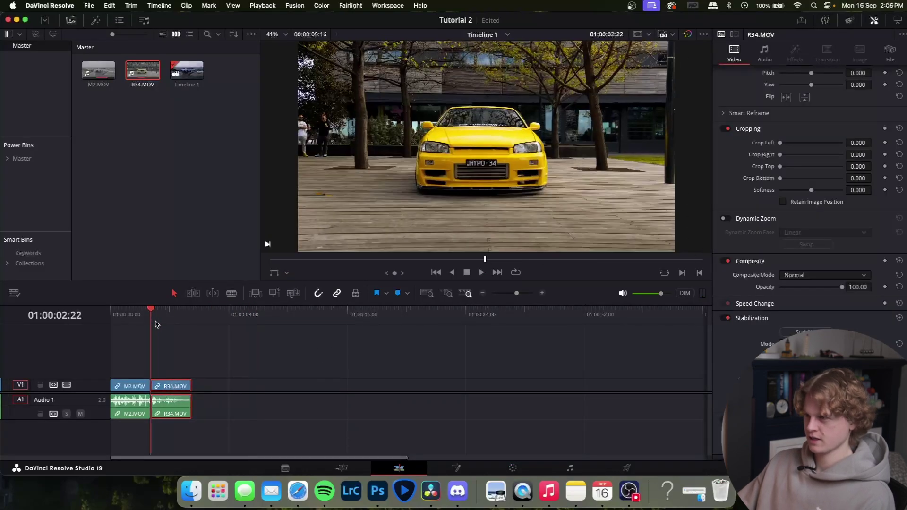
key("space")
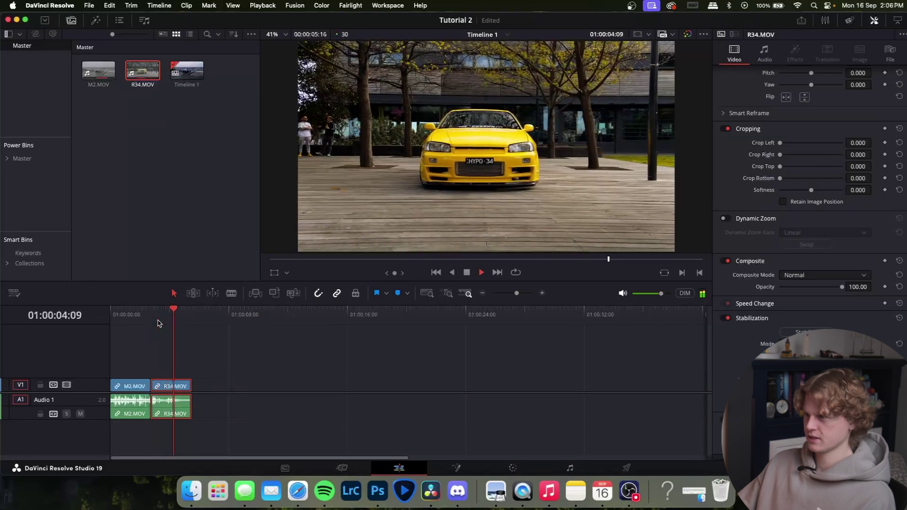
left_click(180, 320)
left_click_drag(180, 320, 157, 316)
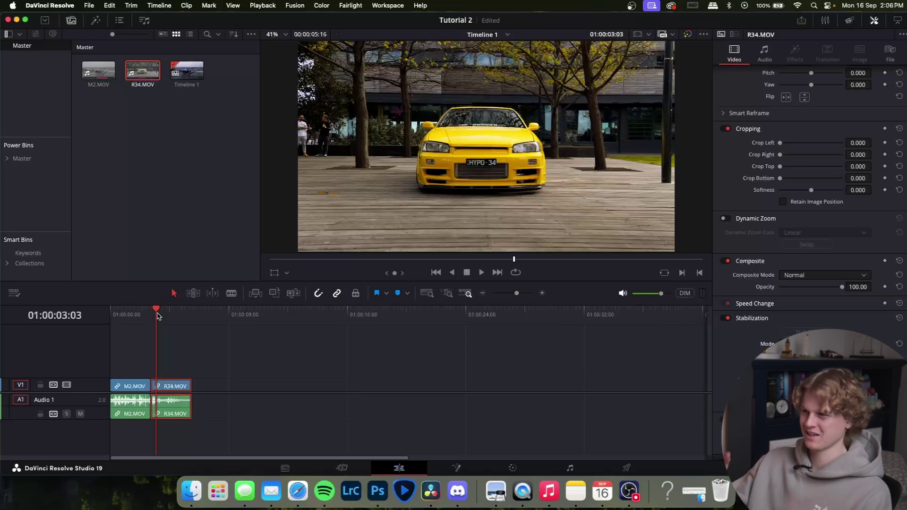
key("space")
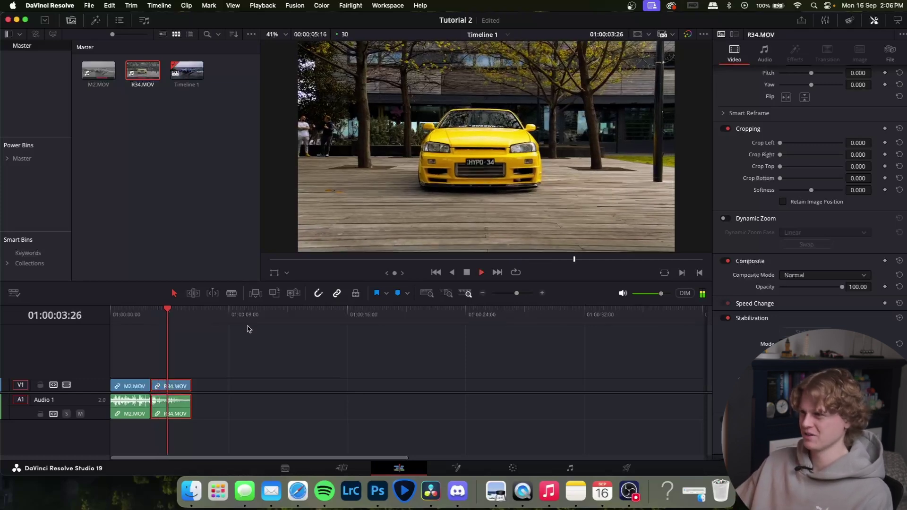